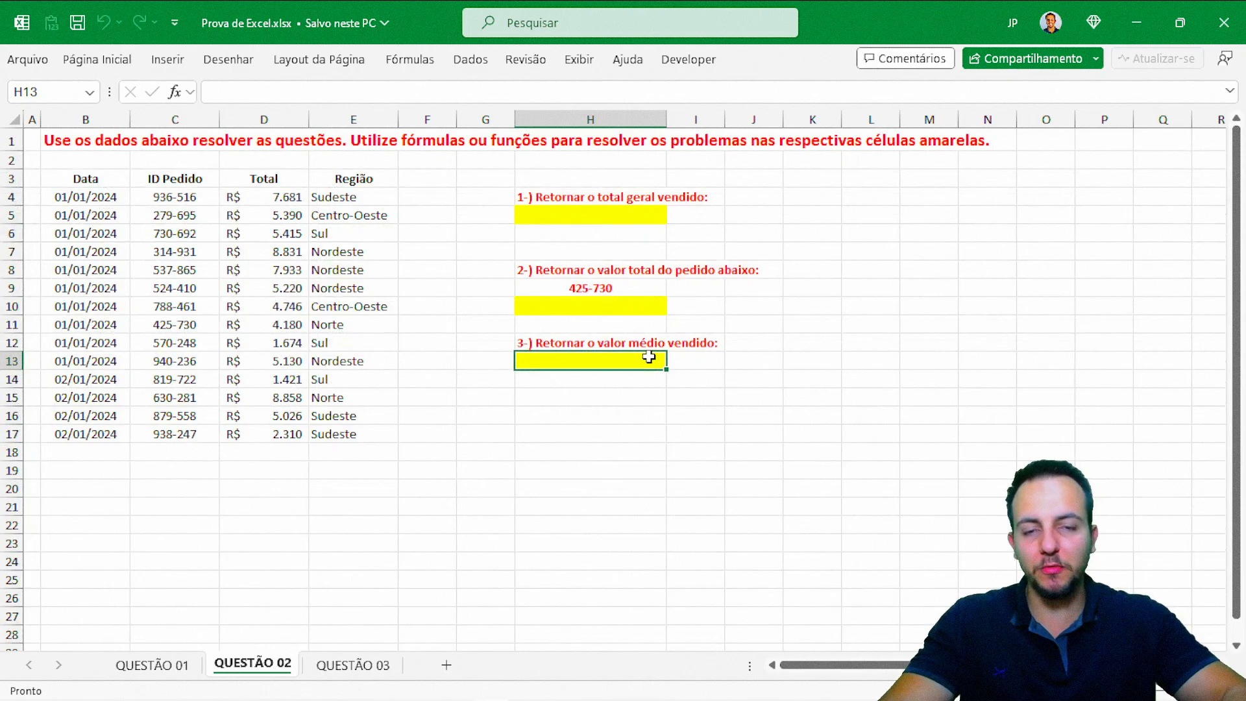
Step: View the pivot table exercise on the QUESTÃO 03 sheet and return to the QUESTÃO 01 sheet
key("ctrl+Page_Down")
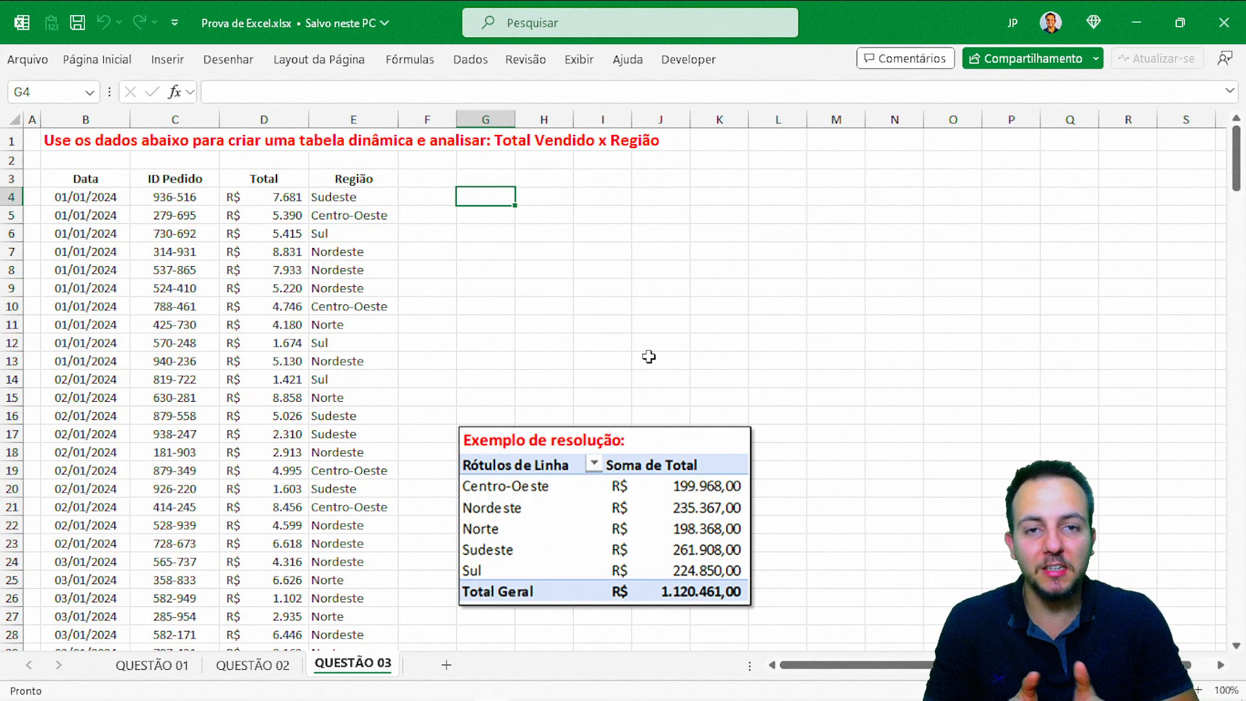
key("ctrl+Page_Up")
key("ctrl+Page_Up")
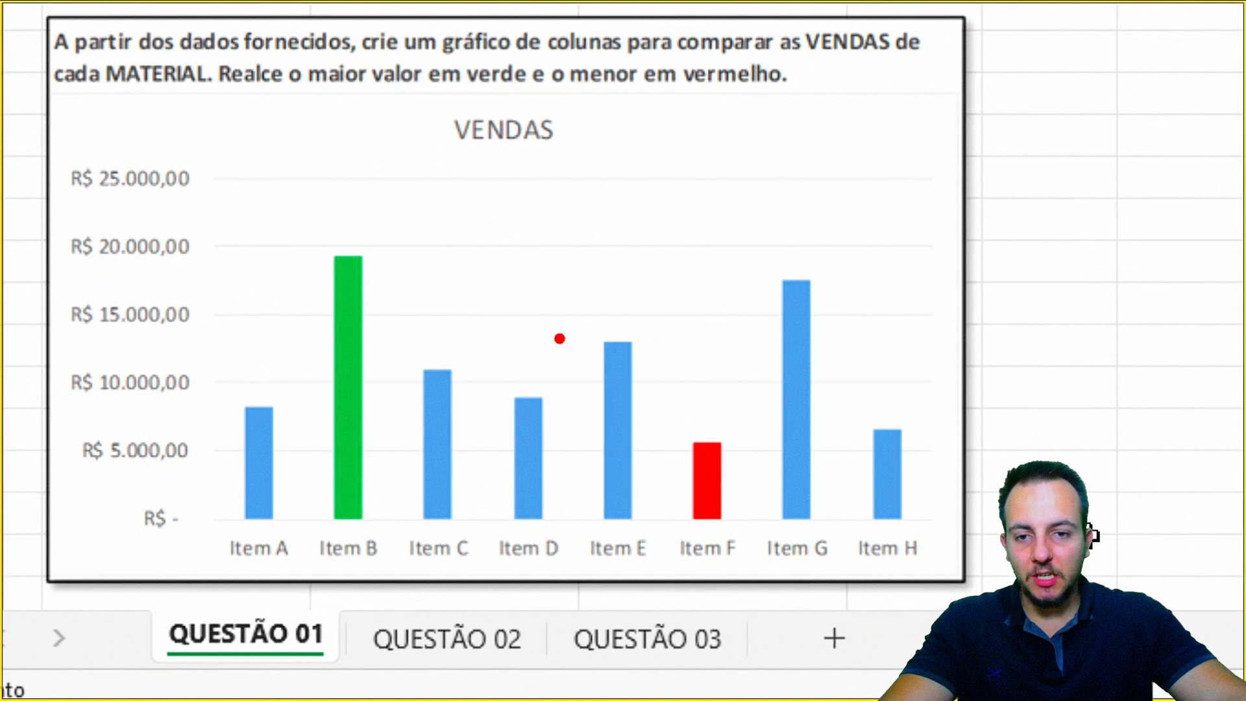
Step: Examine the sample column chart on QUESTÃO 01 and the MATERIAL and VENDAS columns it is based on
mouse_move(57, 96)
left_mouse_down()
mouse_move(535, 337)
mouse_move(886, 560)
mouse_move(951, 586)
left_mouse_up()
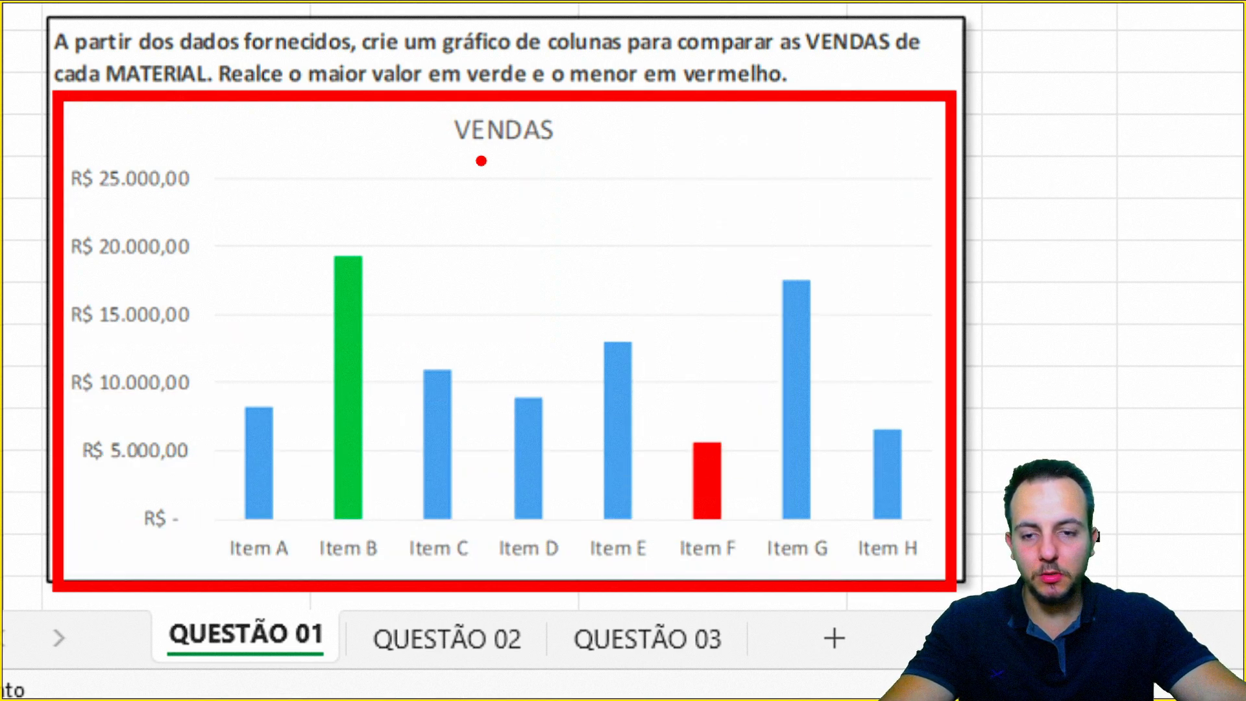
left_click_drag(395, 297, 551, 202)
left_click_drag(693, 393, 727, 290)
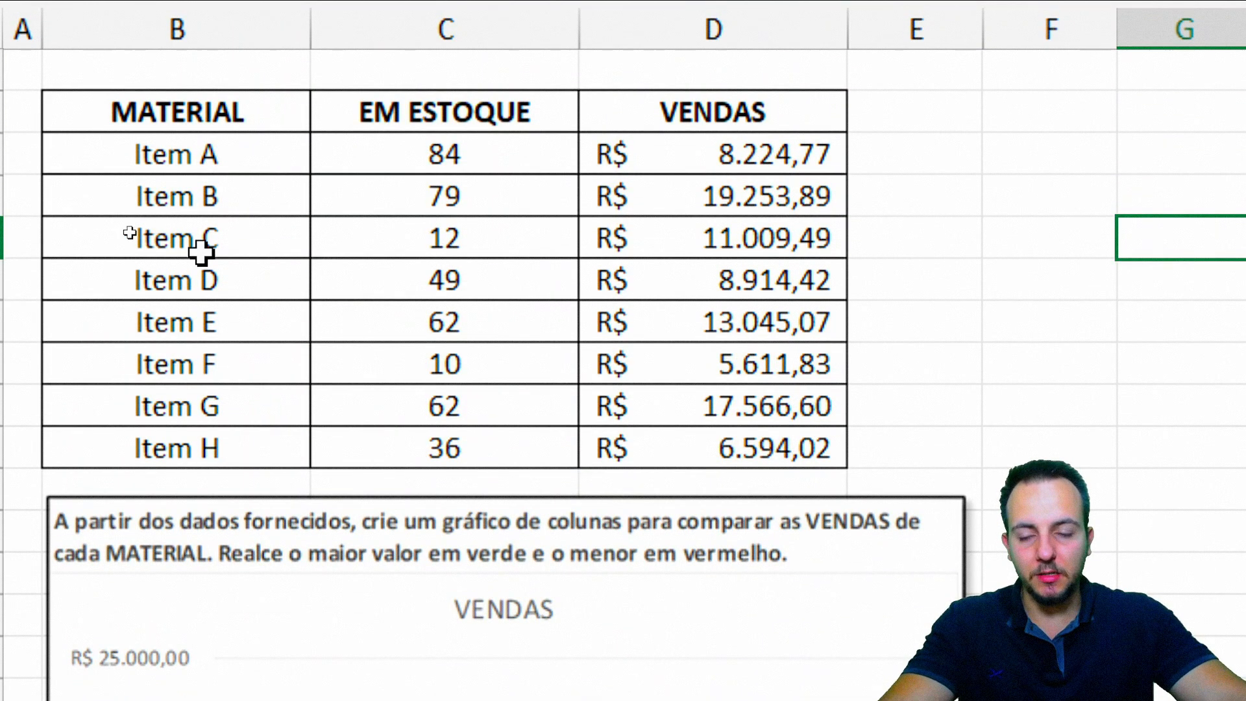
key("ctrl+2")
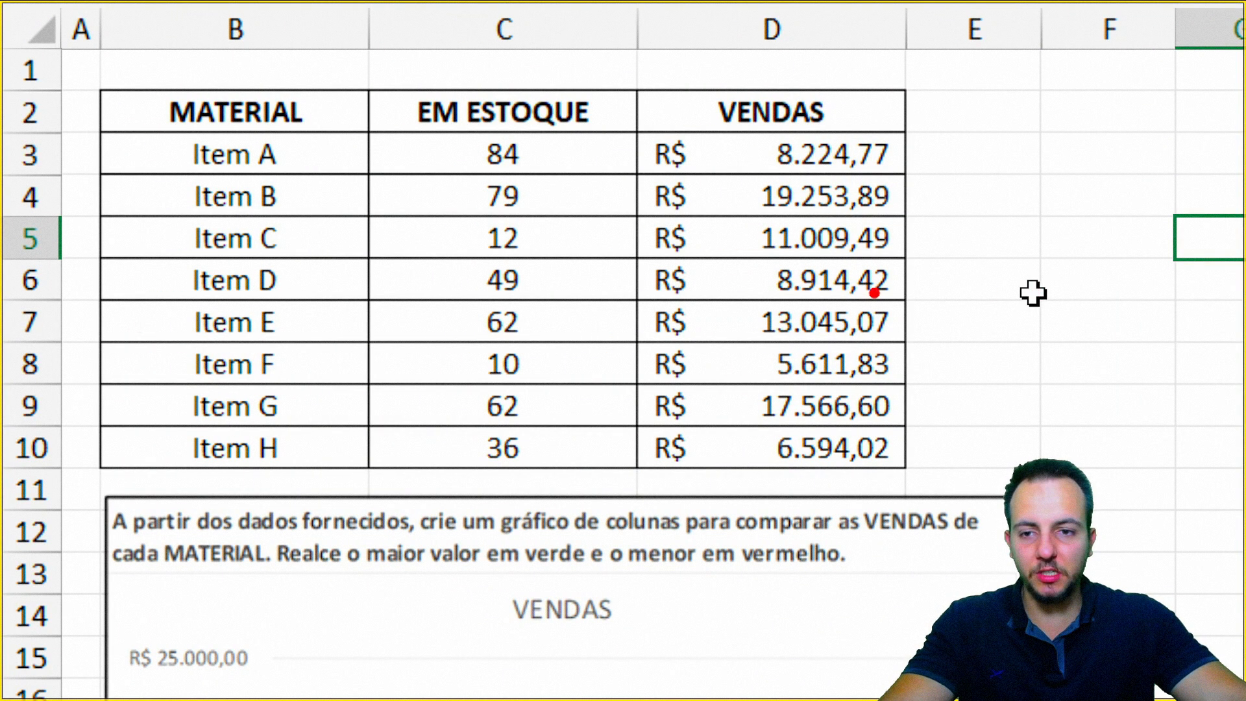
mouse_move(141, 67)
left_mouse_down()
mouse_move(319, 396)
mouse_move(318, 486)
left_mouse_up()
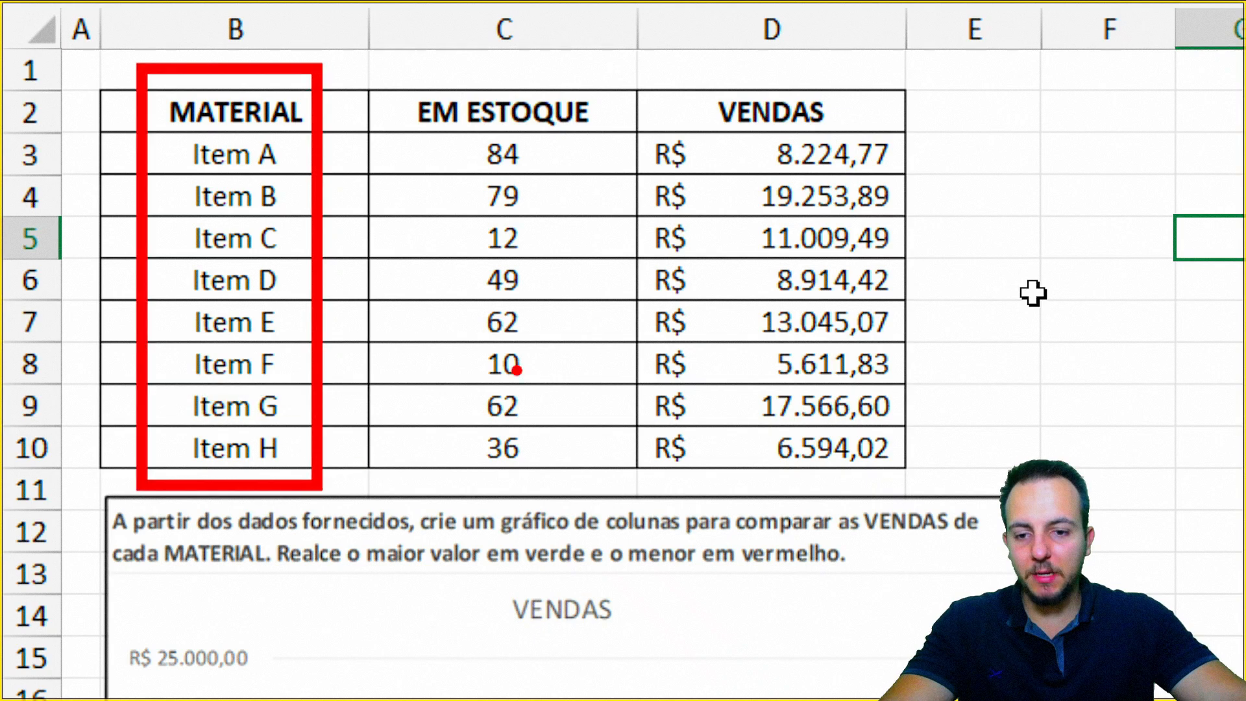
mouse_move(710, 73)
left_mouse_down()
mouse_move(922, 382)
mouse_move(912, 495)
left_mouse_up()
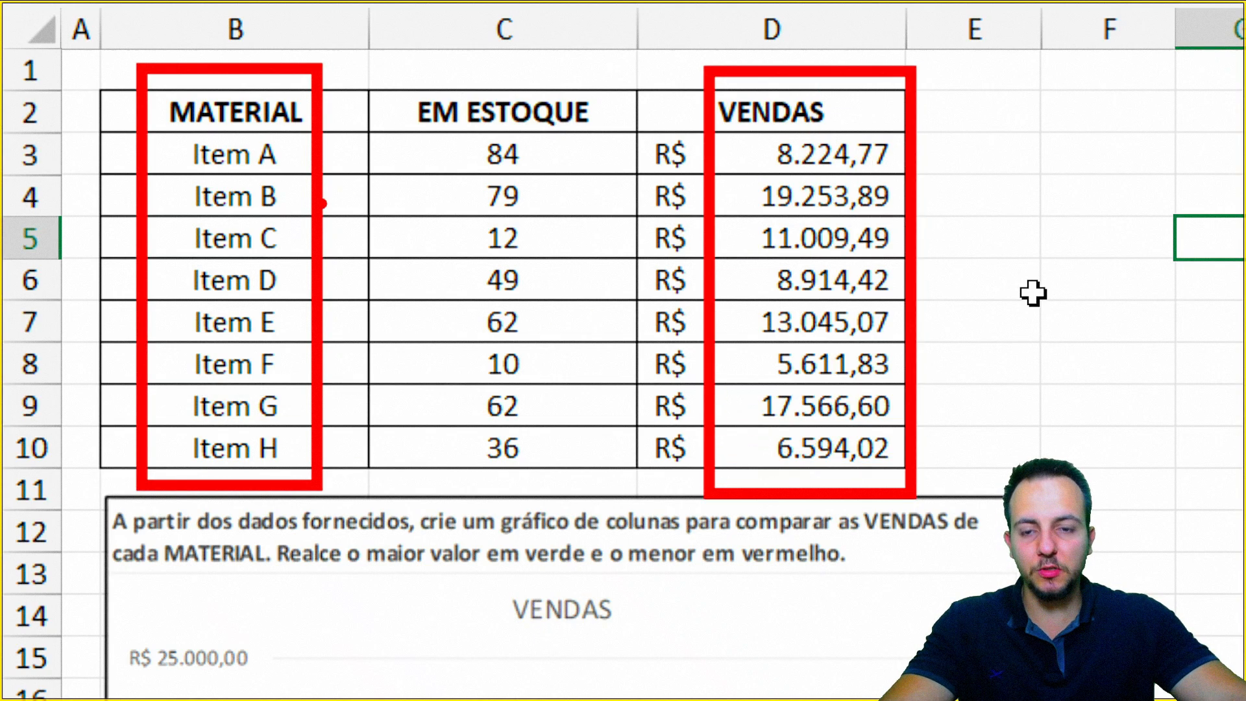
left_click_drag(349, 130, 473, 35)
left_click_drag(966, 161, 1027, 107)
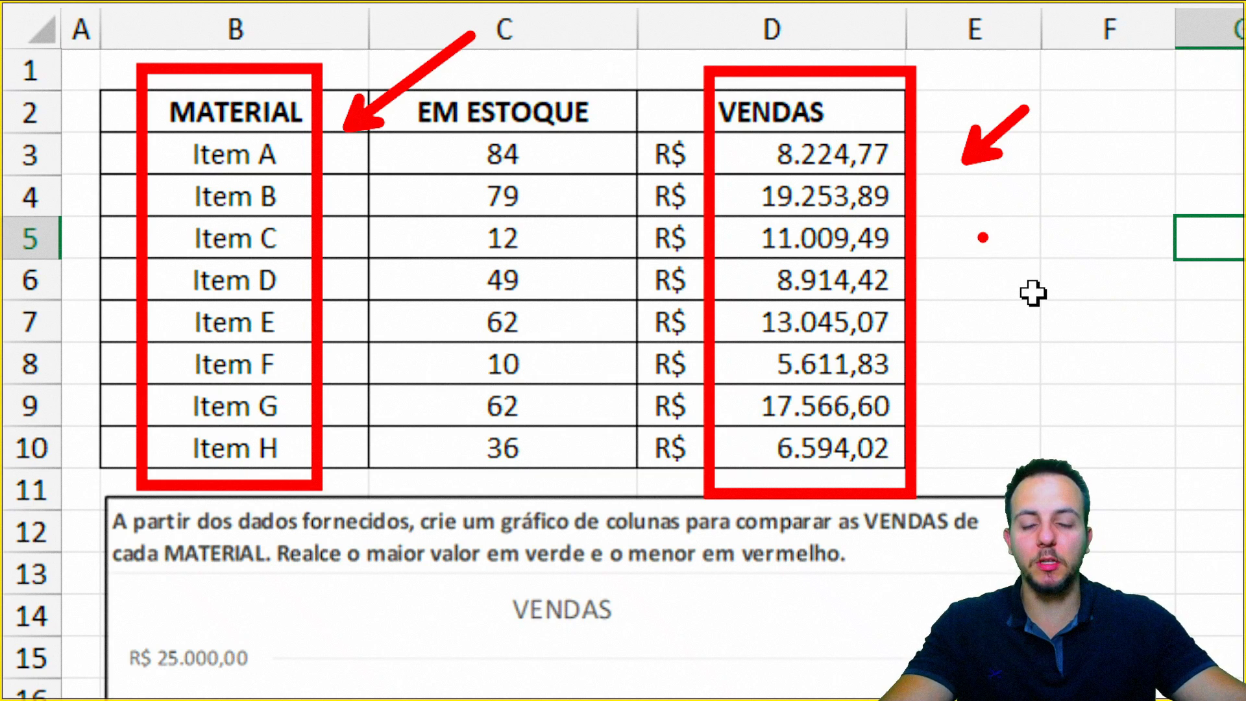
key("Escape")
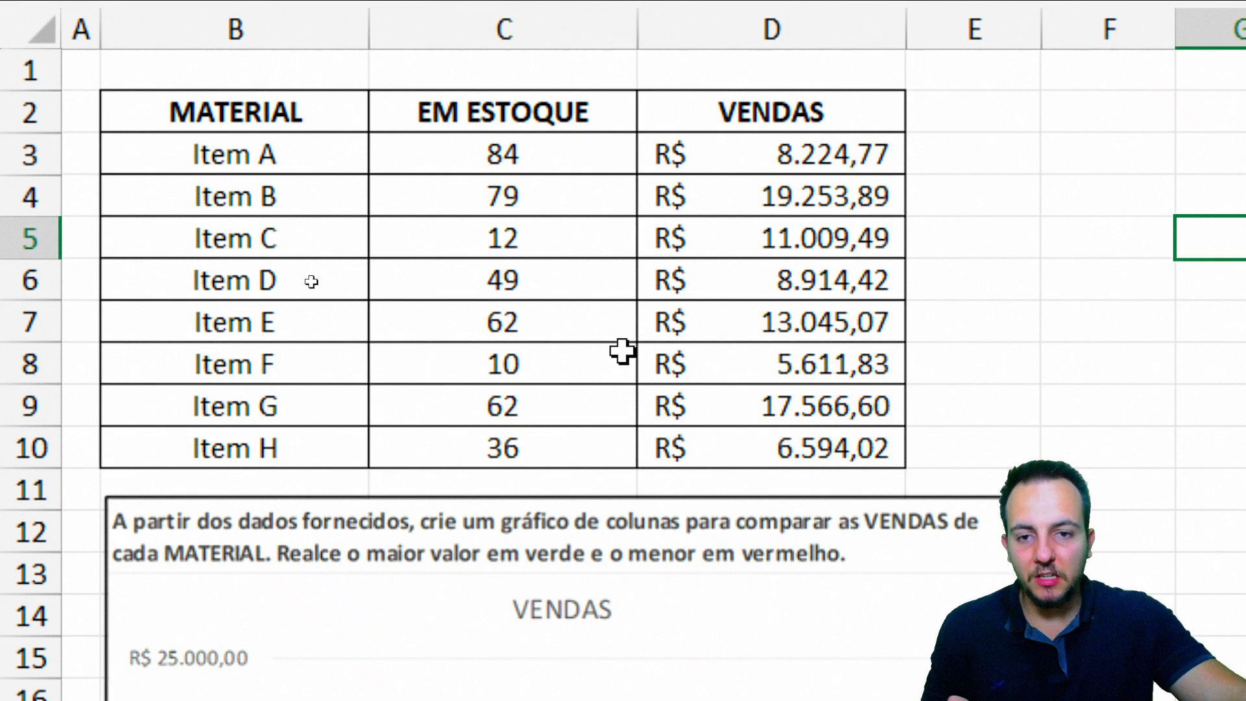
left_click_drag(308, 117, 682, 448)
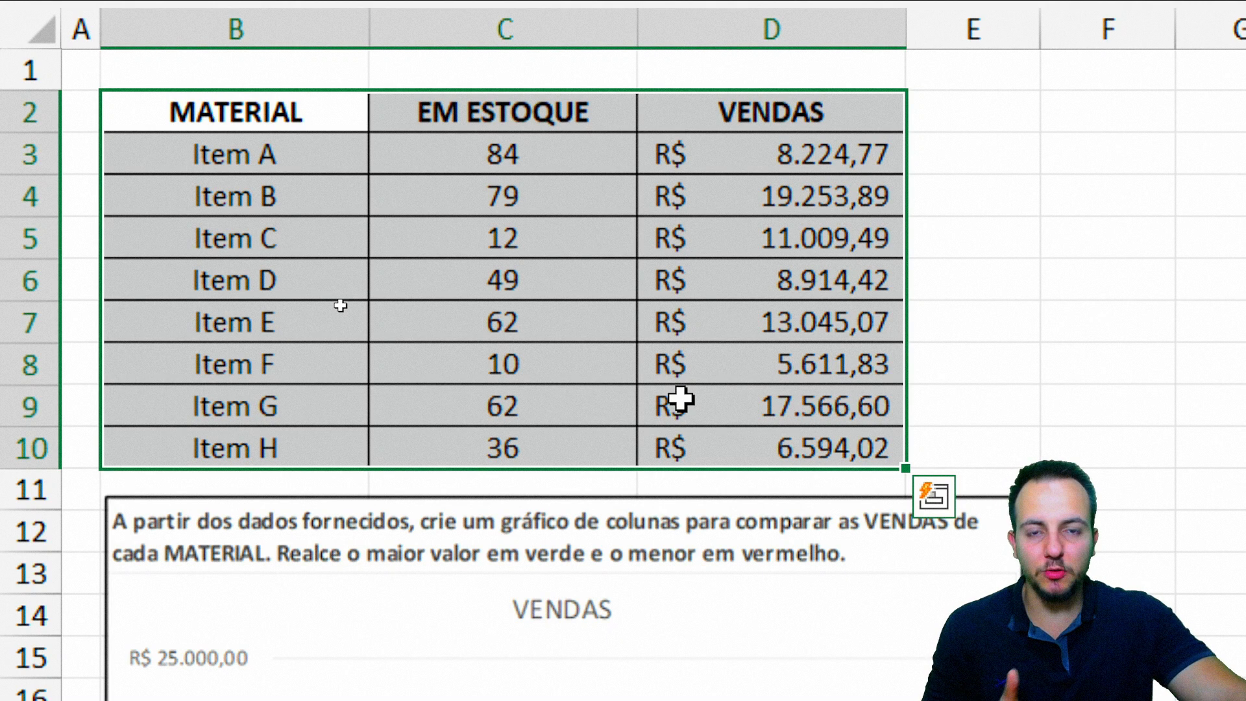
left_click_drag(509, 117, 558, 426)
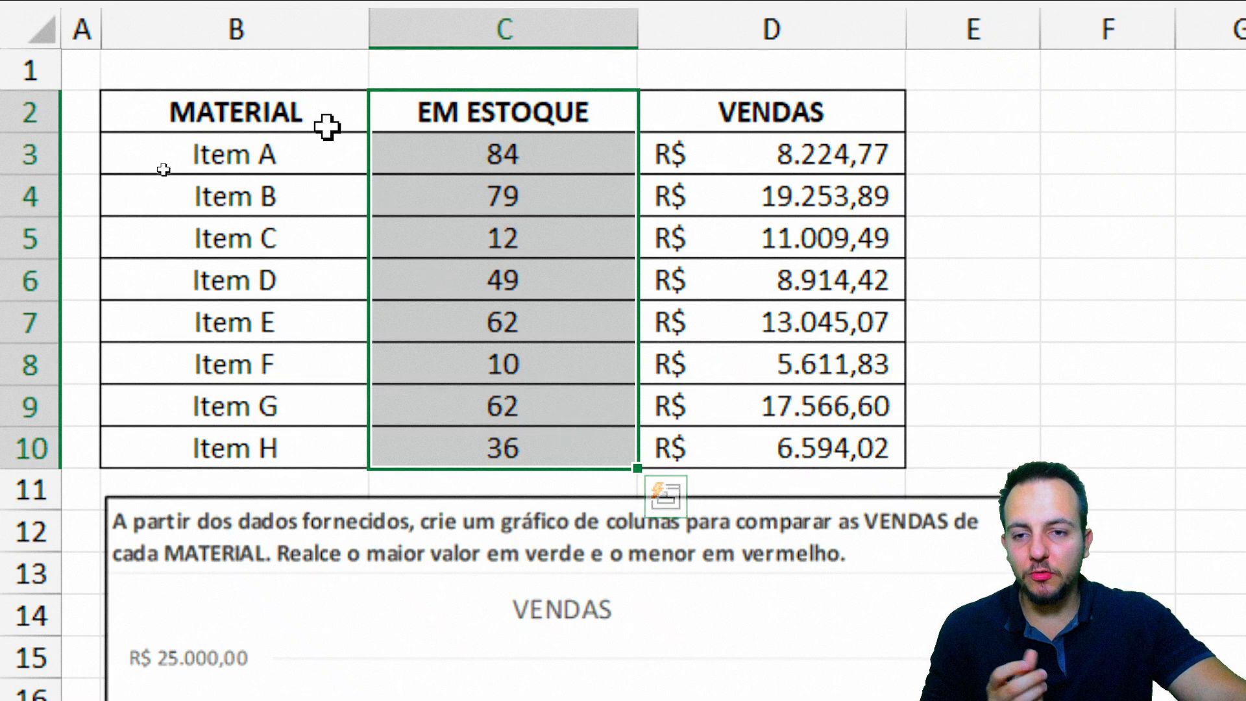
left_click_drag(329, 125, 289, 445)
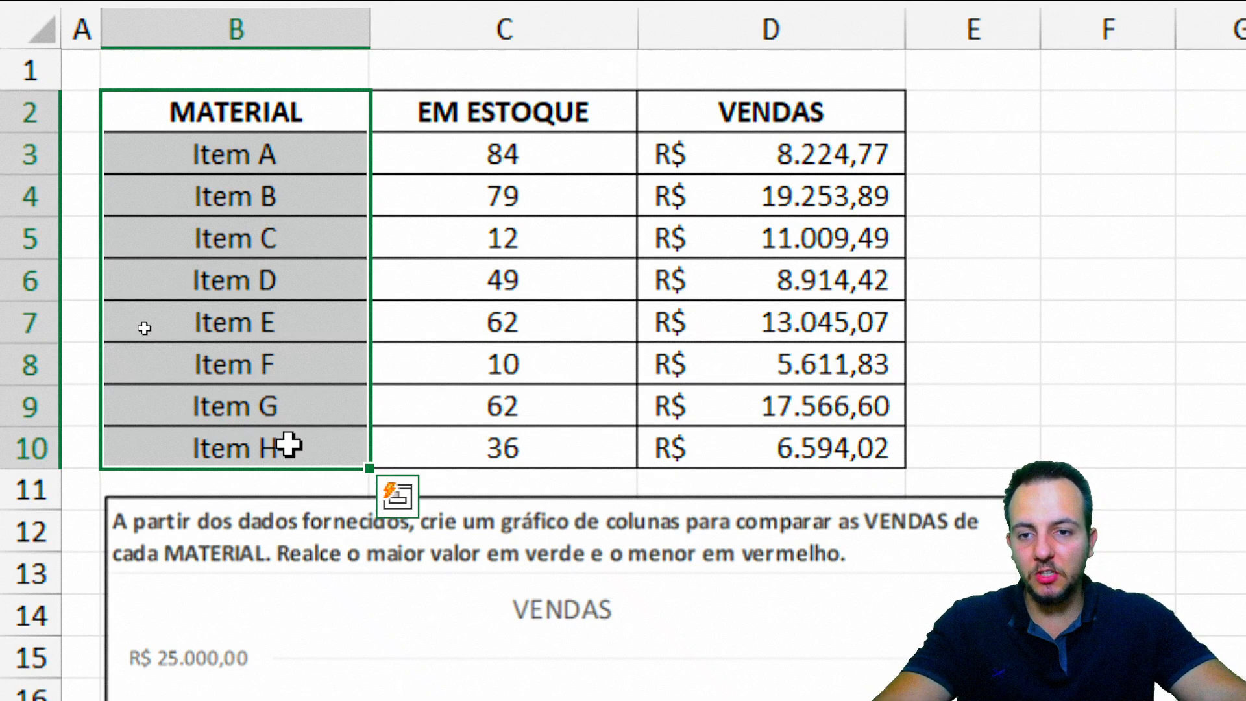
Step: Insert a 2D clustered column chart from only the MATERIAL range B2:B10 and the VENDAS range D2:D10
left_click_drag(297, 125, 250, 450)
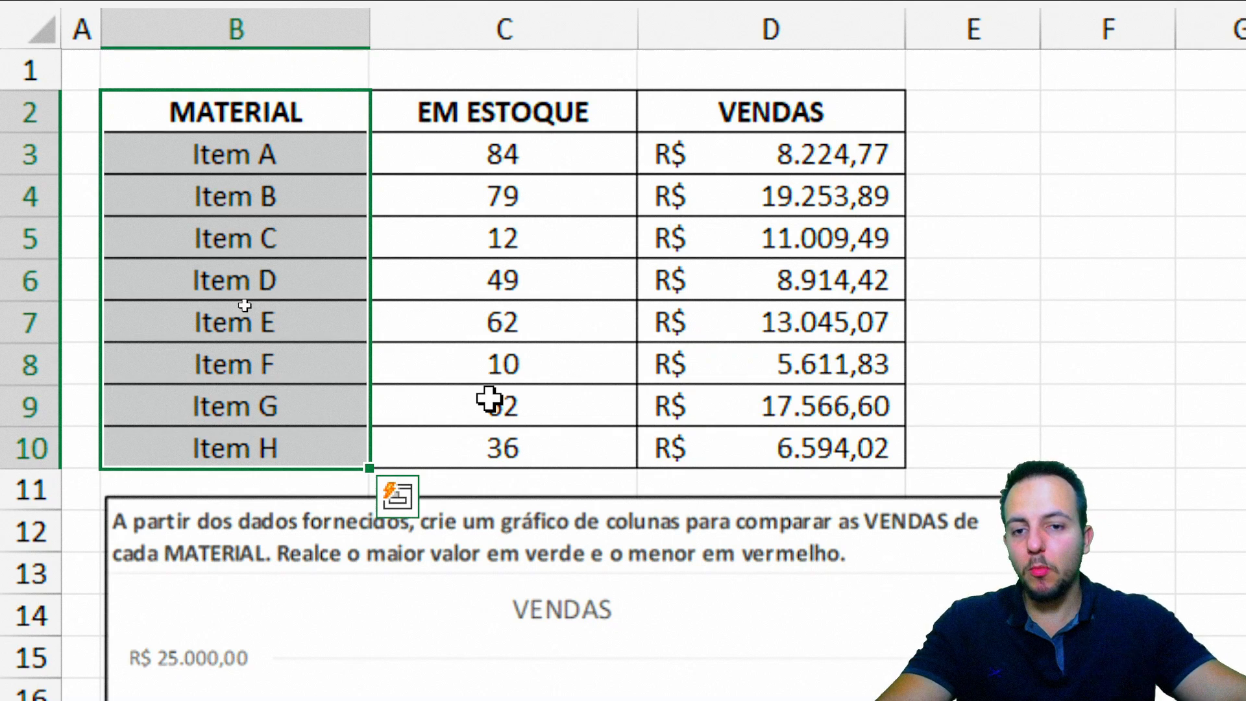
key("ctrl")
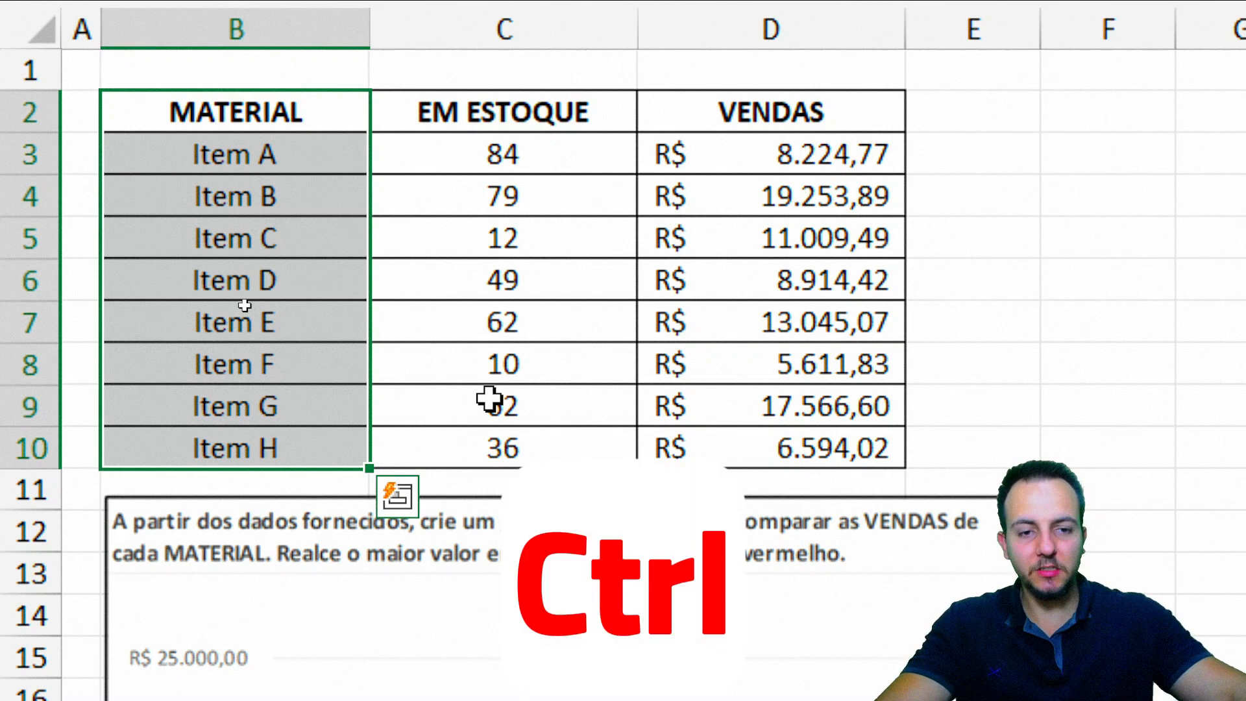
left_click_drag(727, 114, 712, 429)
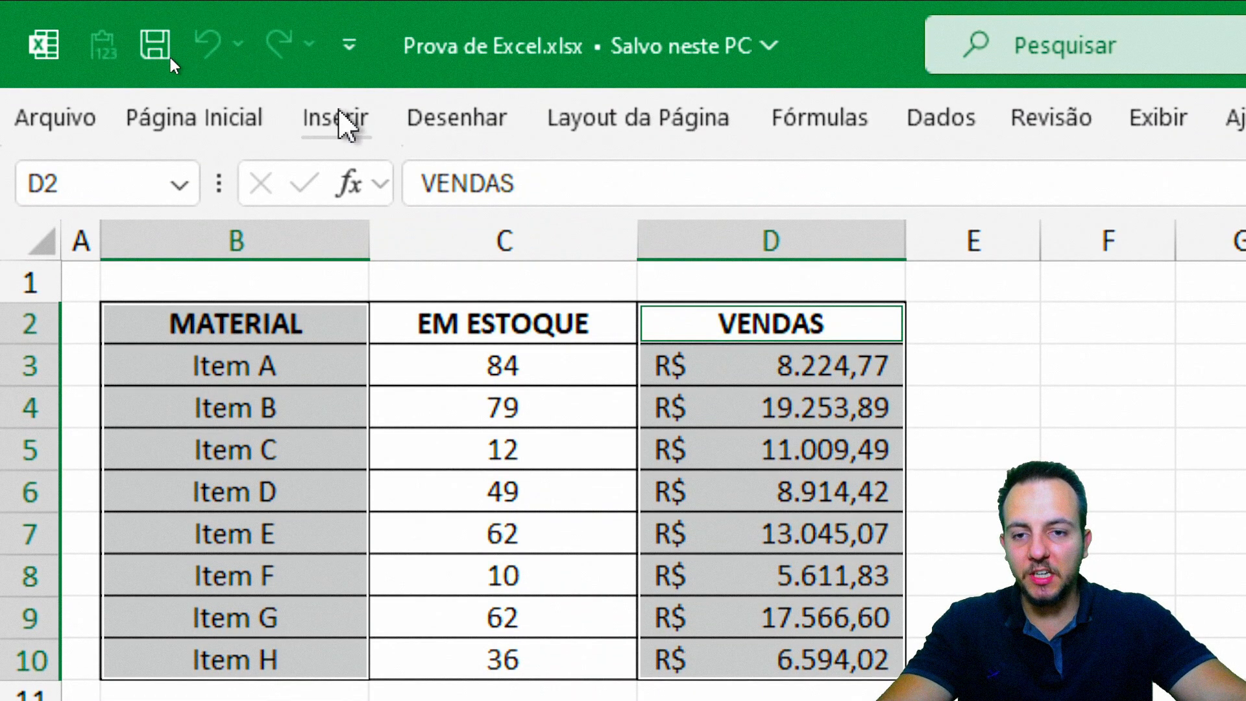
left_click(350, 118)
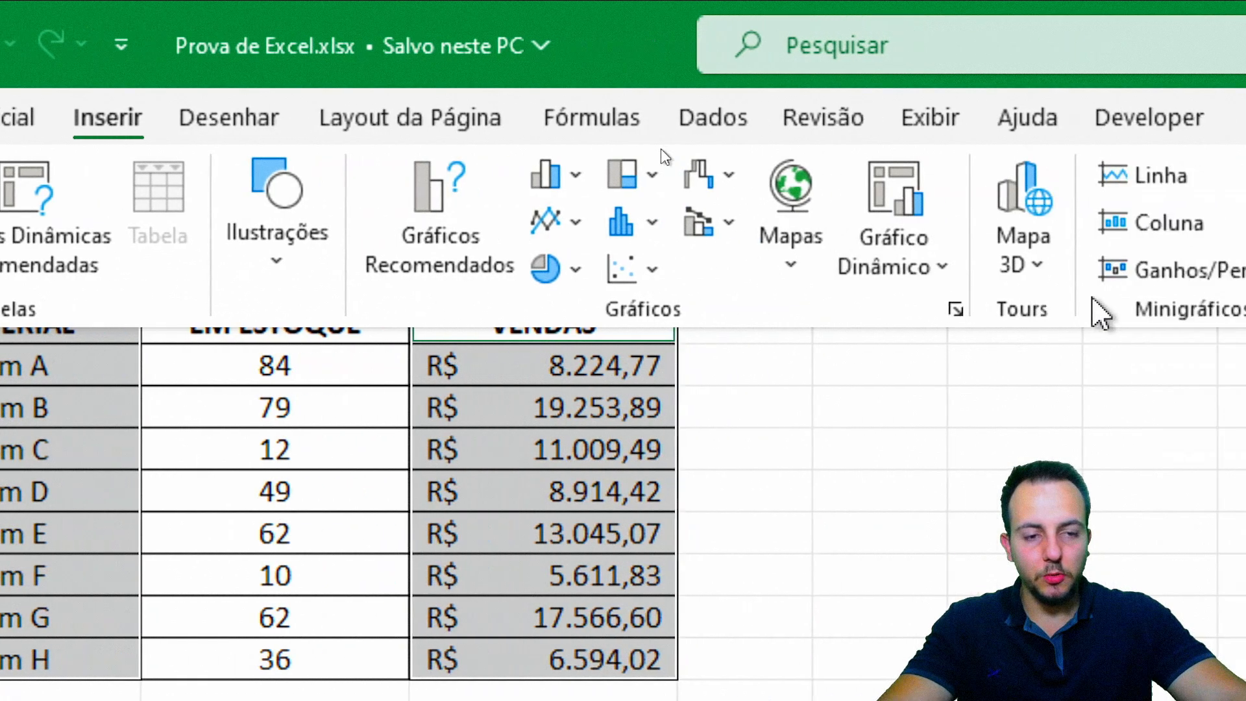
left_click(565, 224)
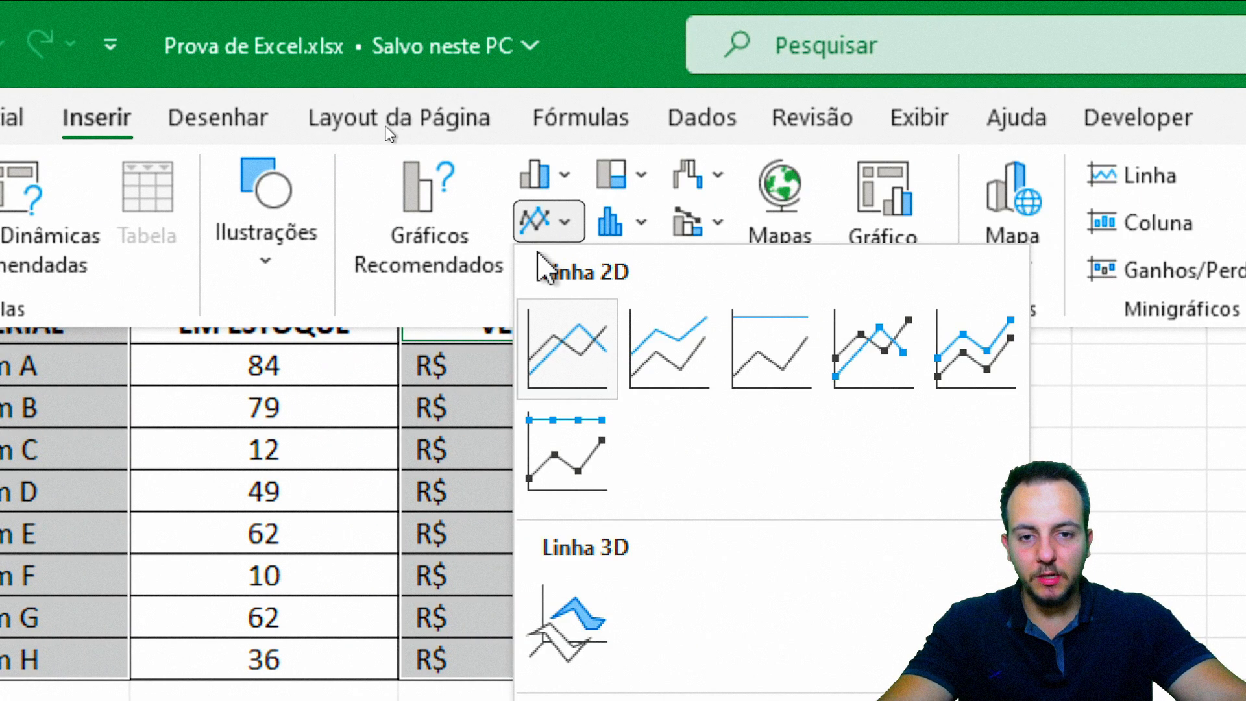
left_click(496, 253)
left_click(563, 267)
left_click(563, 266)
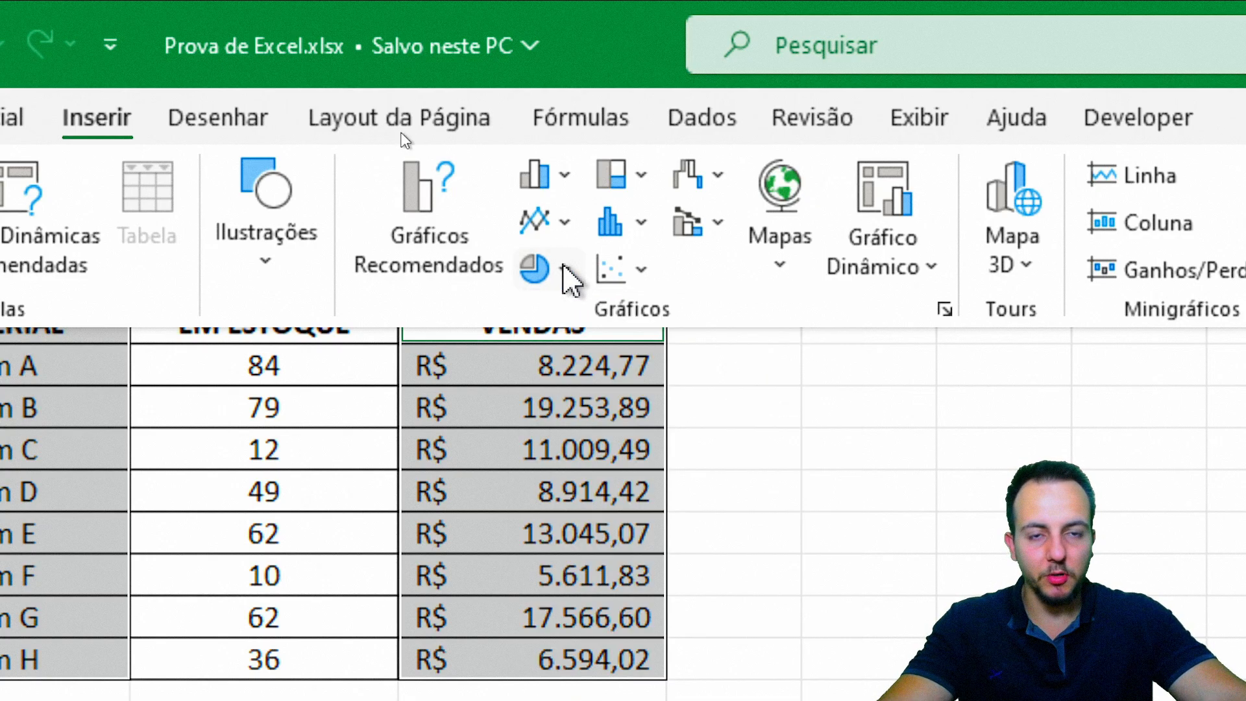
left_click(563, 185)
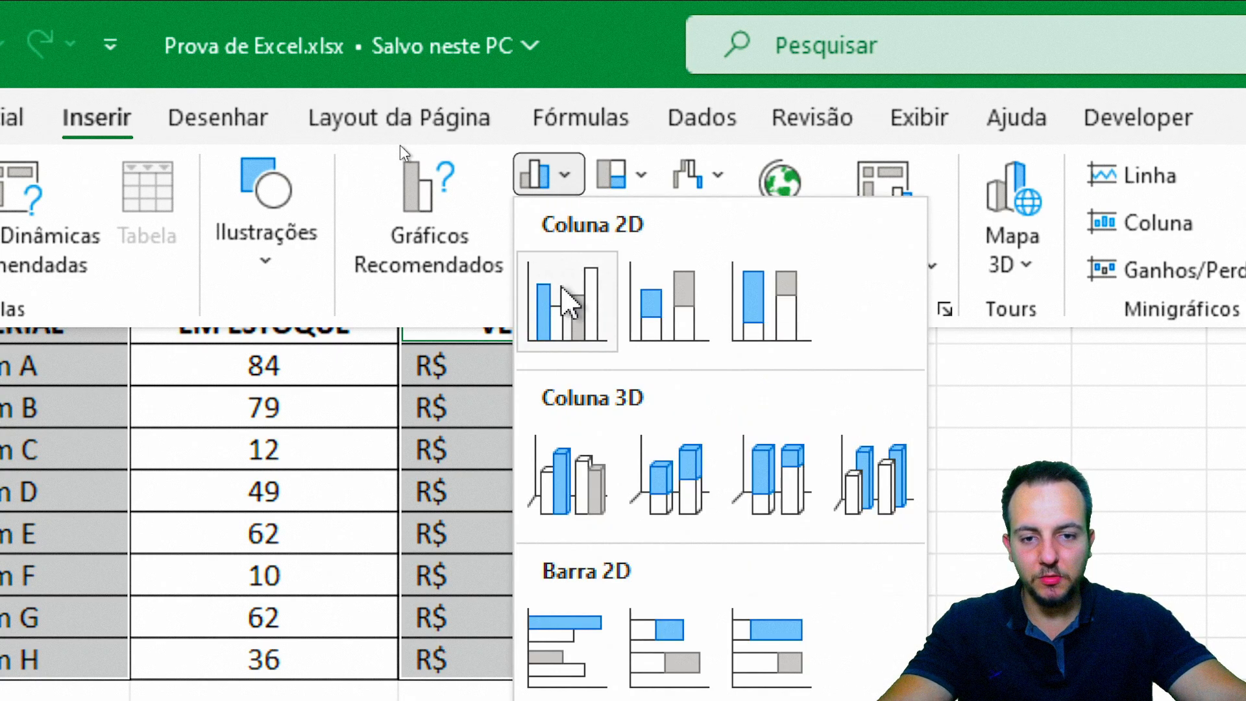
left_click(564, 305)
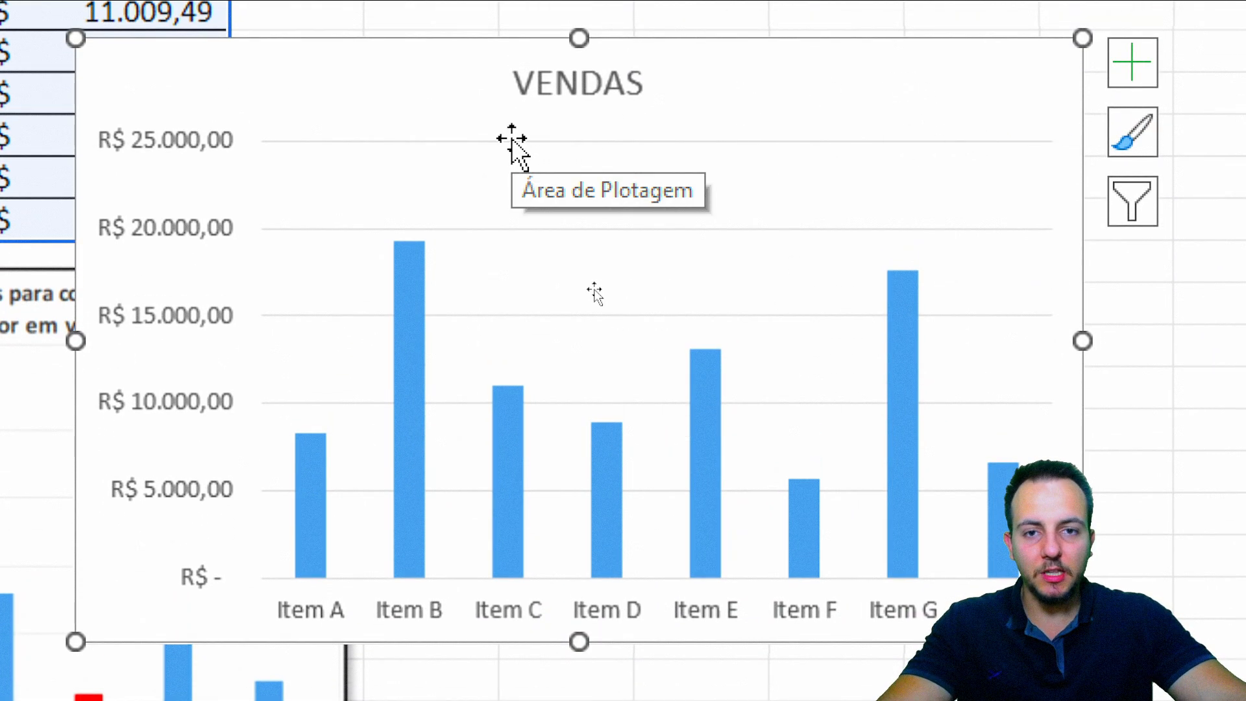
Step: Move the new VENDAS chart beside the data table and resize it to cover about G2 to O14
left_click_drag(305, 39, 703, 0)
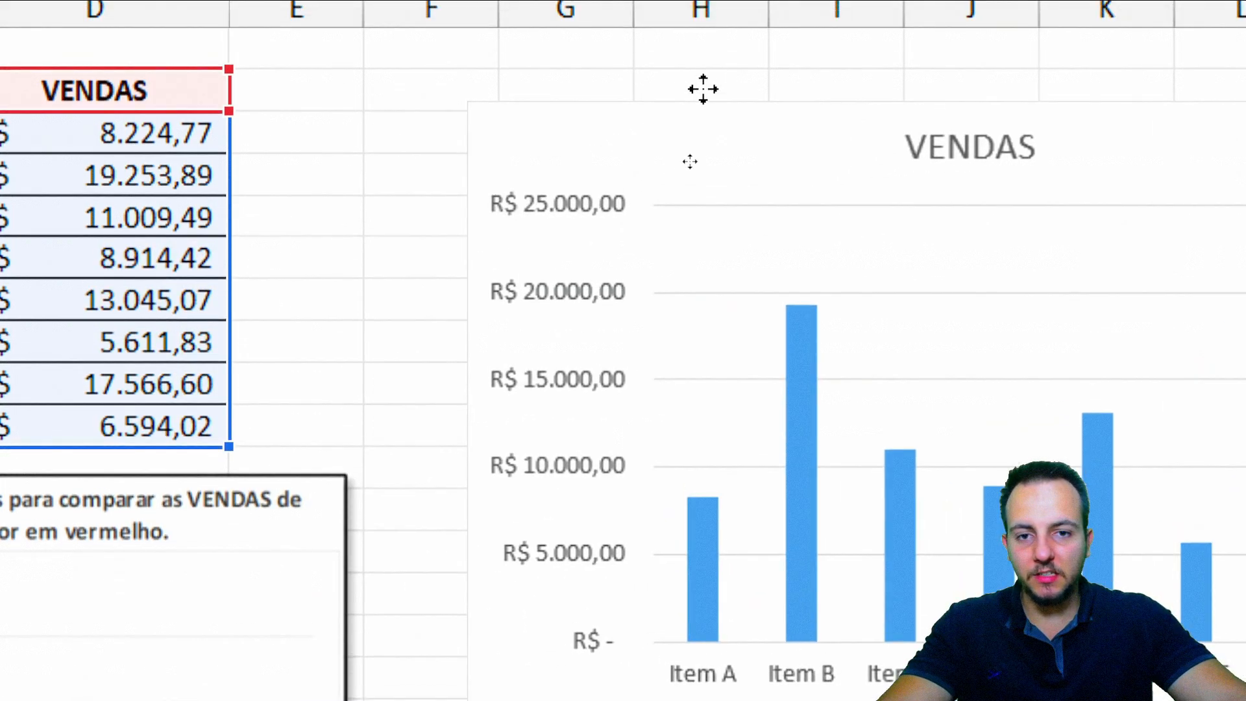
left_click_drag(703, 89, 715, 74)
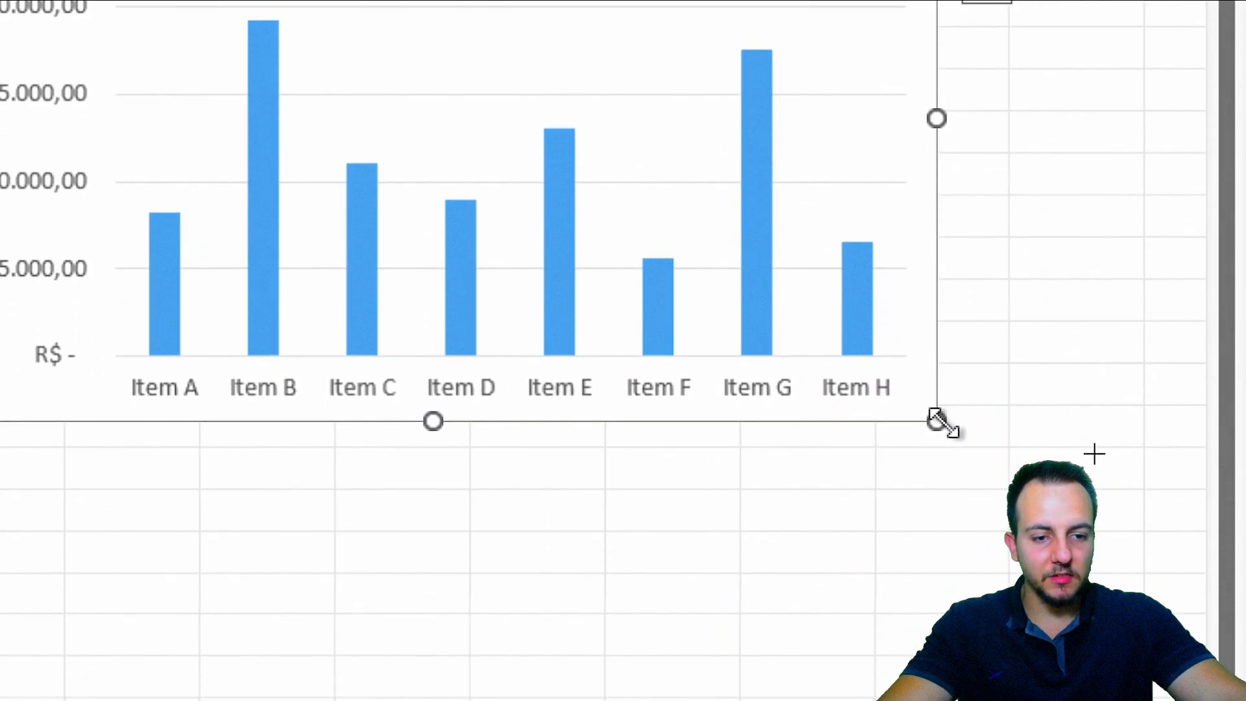
left_click_drag(937, 421, 1143, 361)
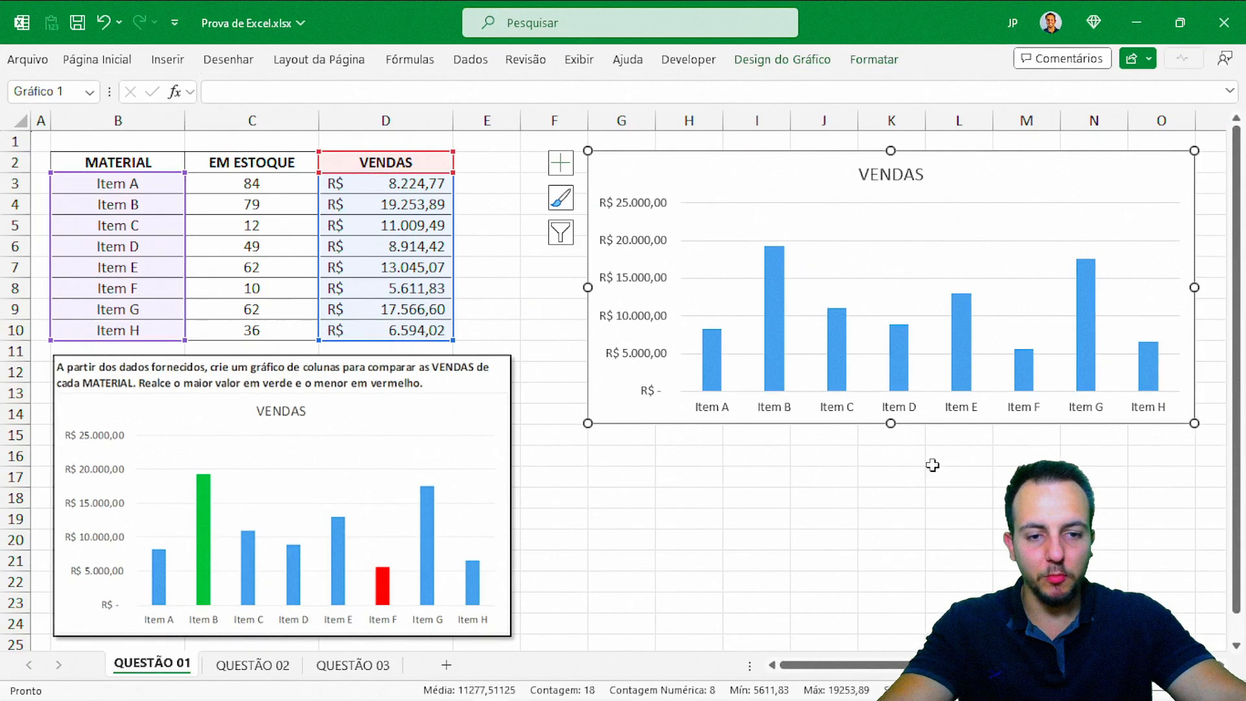
left_click(406, 516)
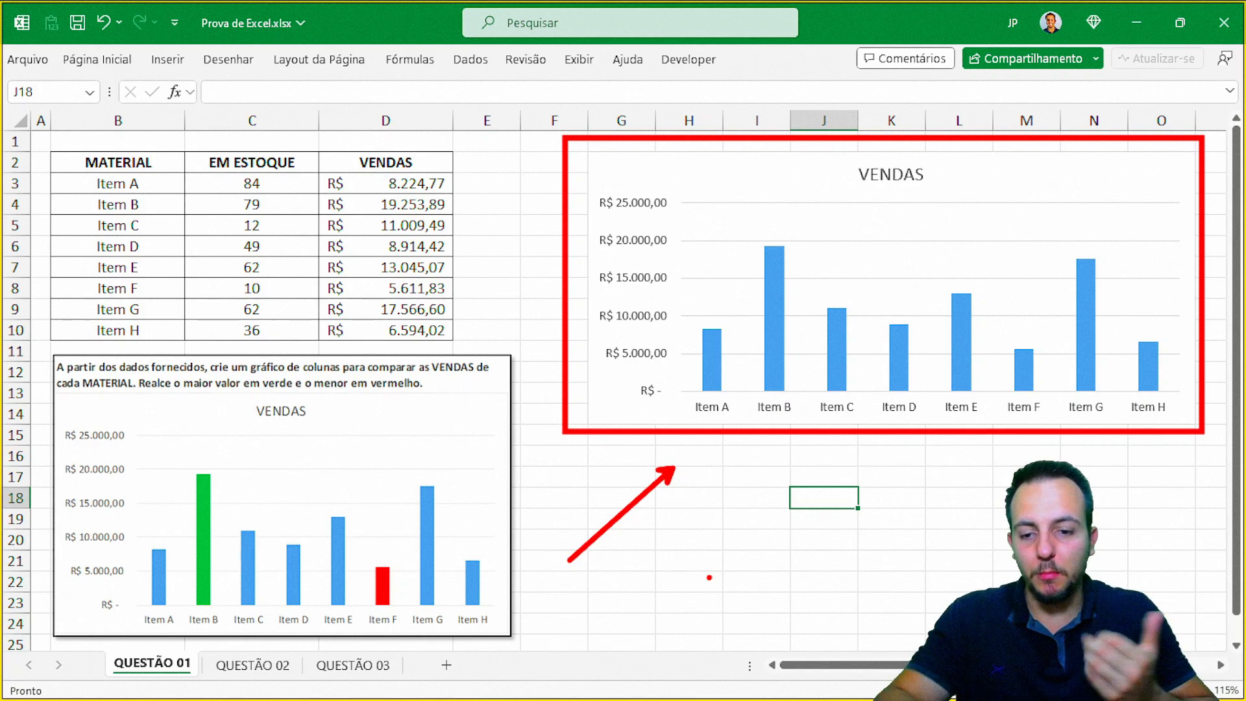
Step: Examine how the sample chart highlights its highest and lowest columns, Item B and Item F
key("Escape")
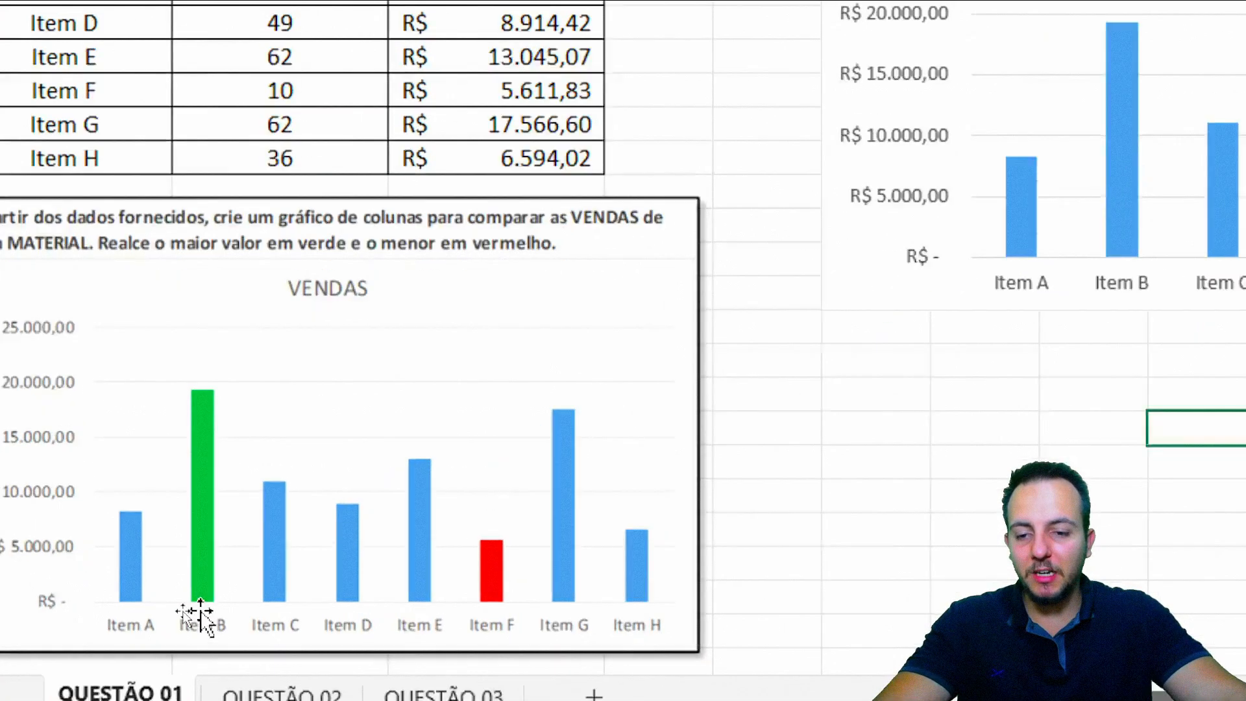
key("ctrl+2")
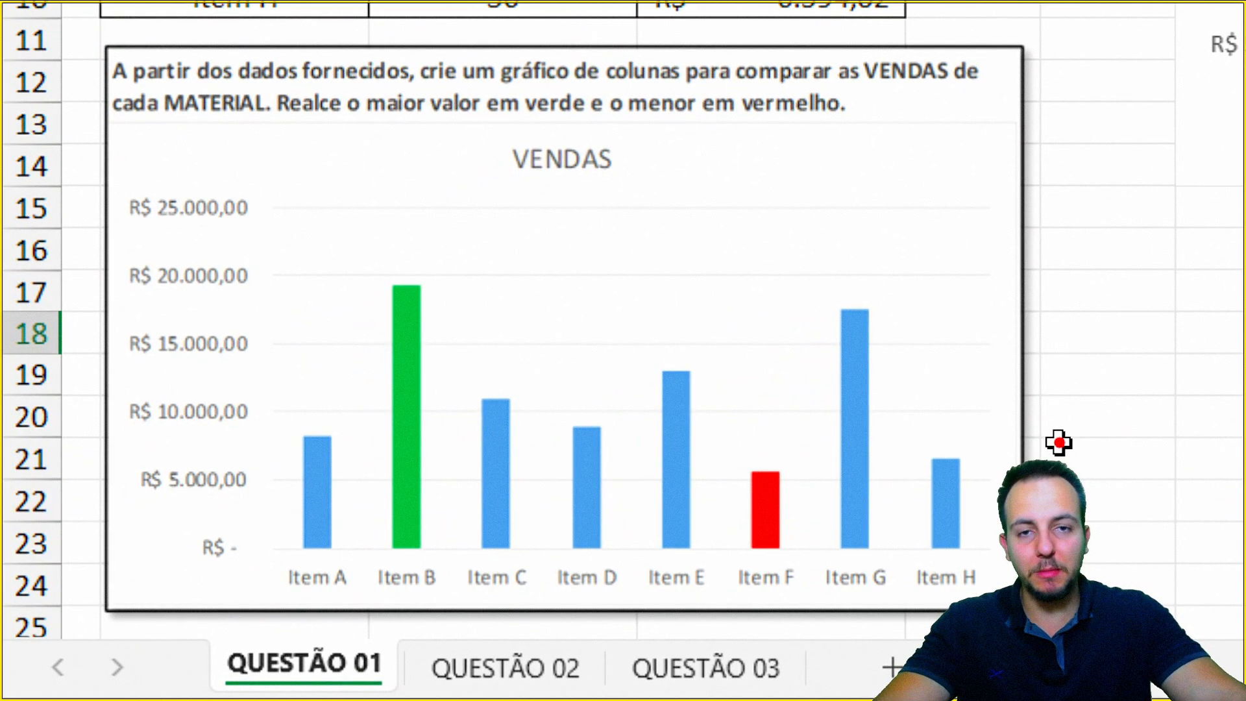
mouse_move(103, 130)
left_mouse_down()
mouse_move(854, 478)
mouse_move(1029, 610)
left_mouse_up()
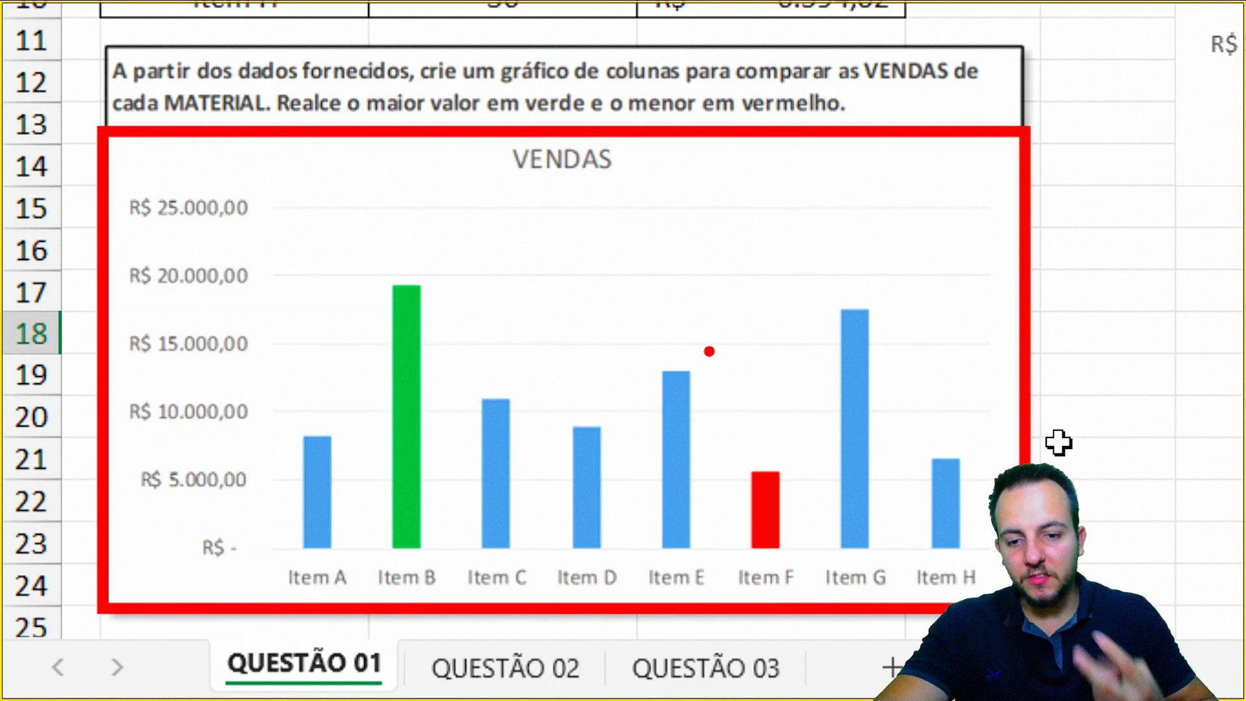
key("e")
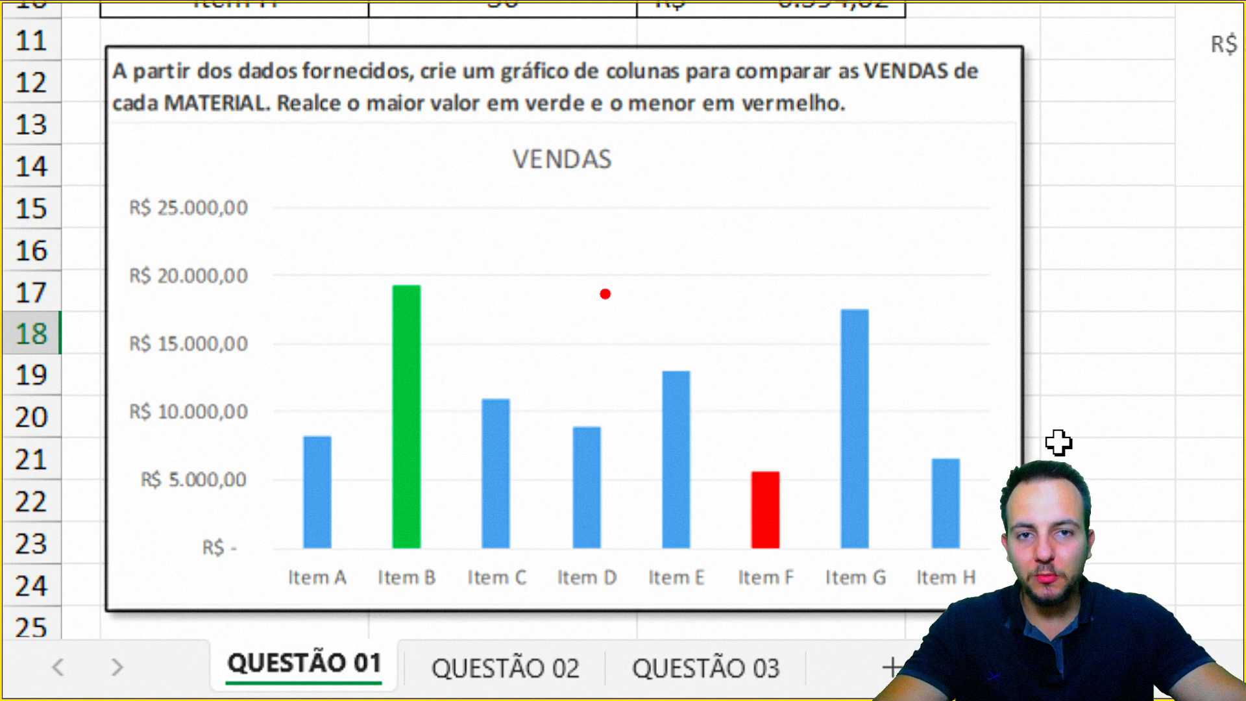
mouse_move(335, 254)
left_mouse_down()
mouse_move(439, 489)
mouse_move(455, 605)
left_mouse_up()
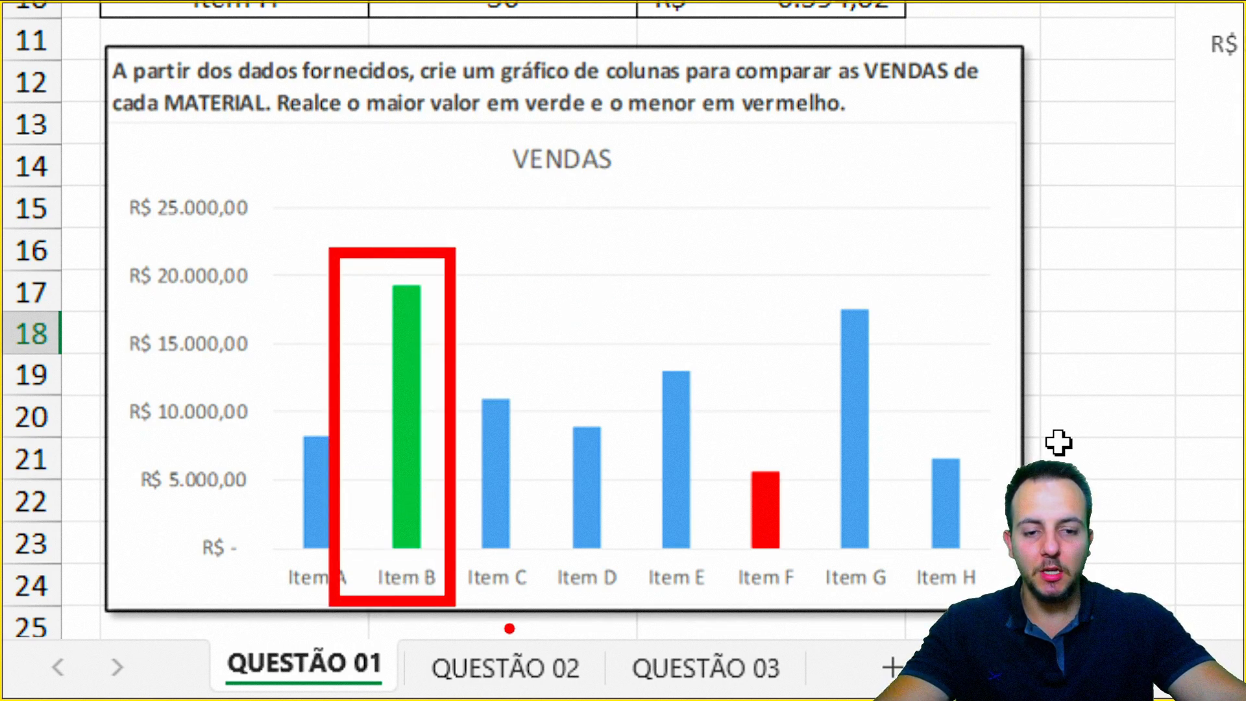
left_click_drag(705, 423, 819, 606)
left_click_drag(771, 376, 771, 243)
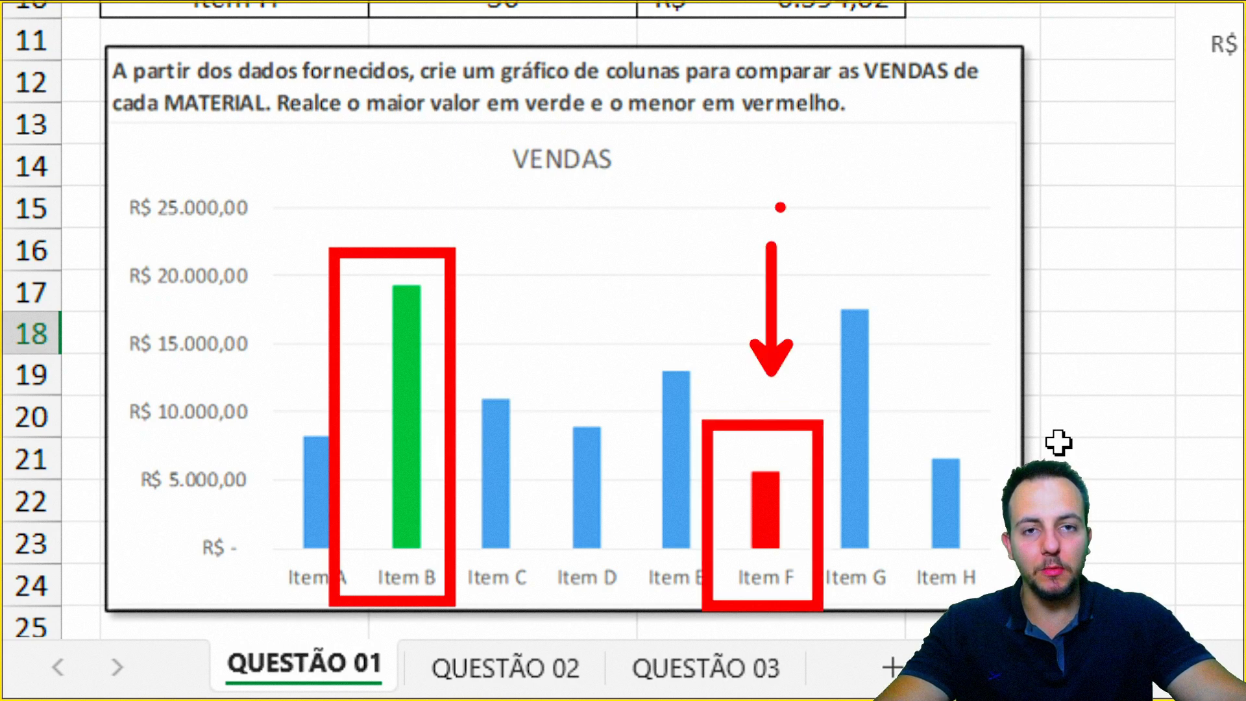
key("ctrl+z")
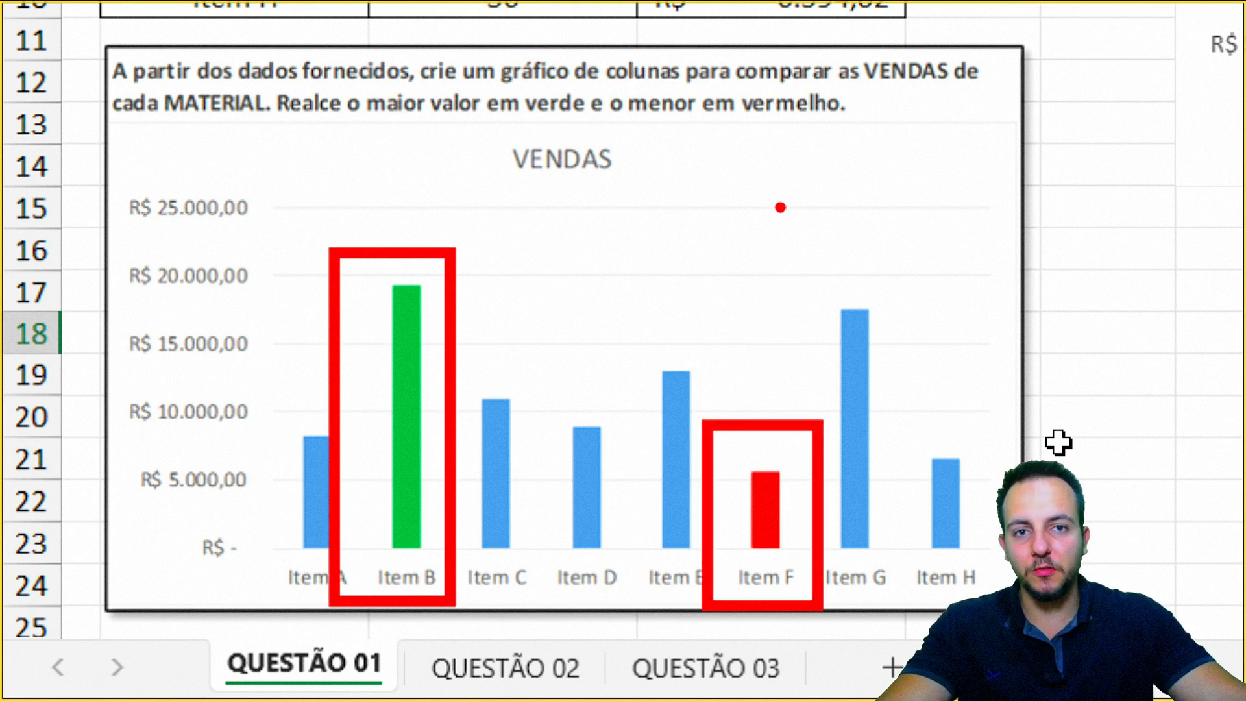
key("Escape")
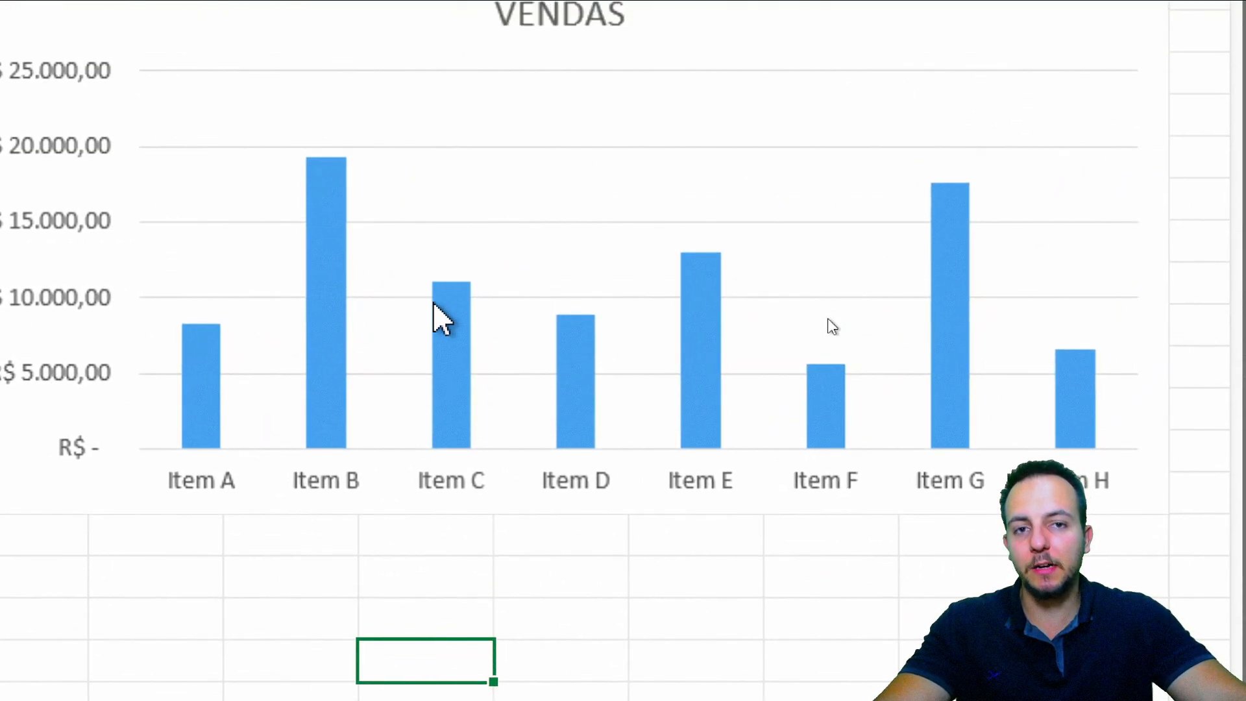
Step: Check the value of the Item B column in the new VENDAS chart
mouse_move(459, 398)
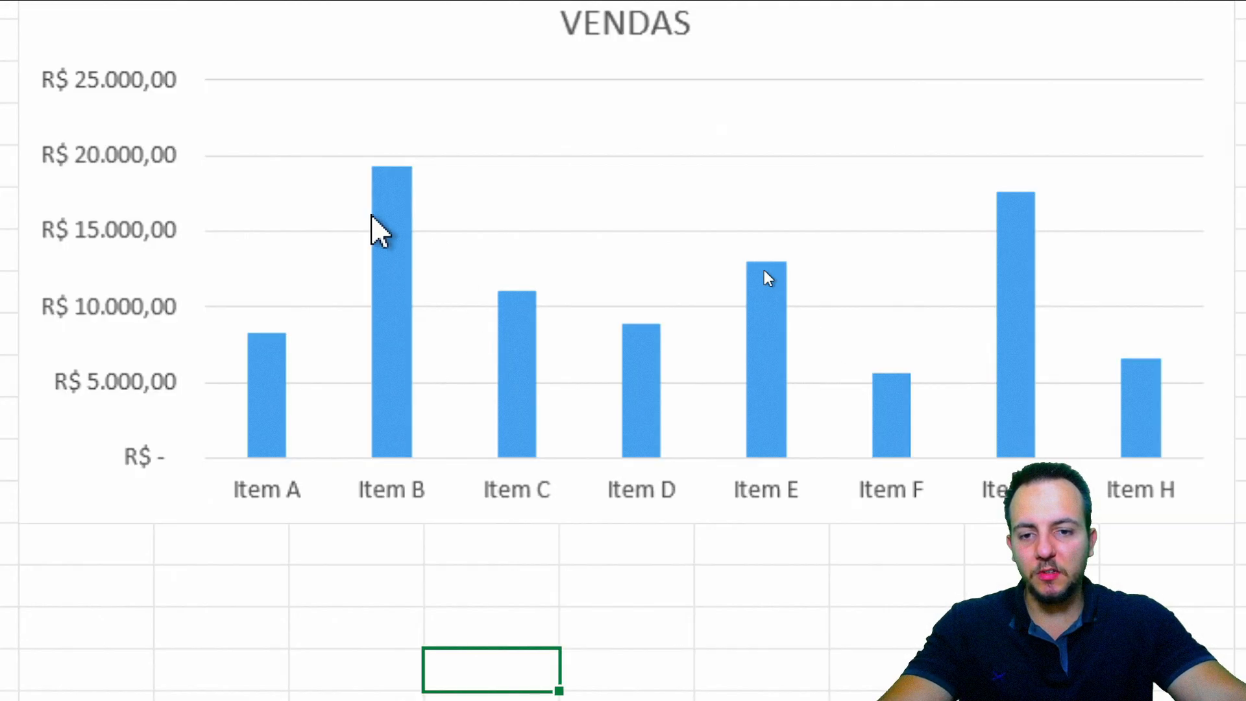
mouse_move(380, 217)
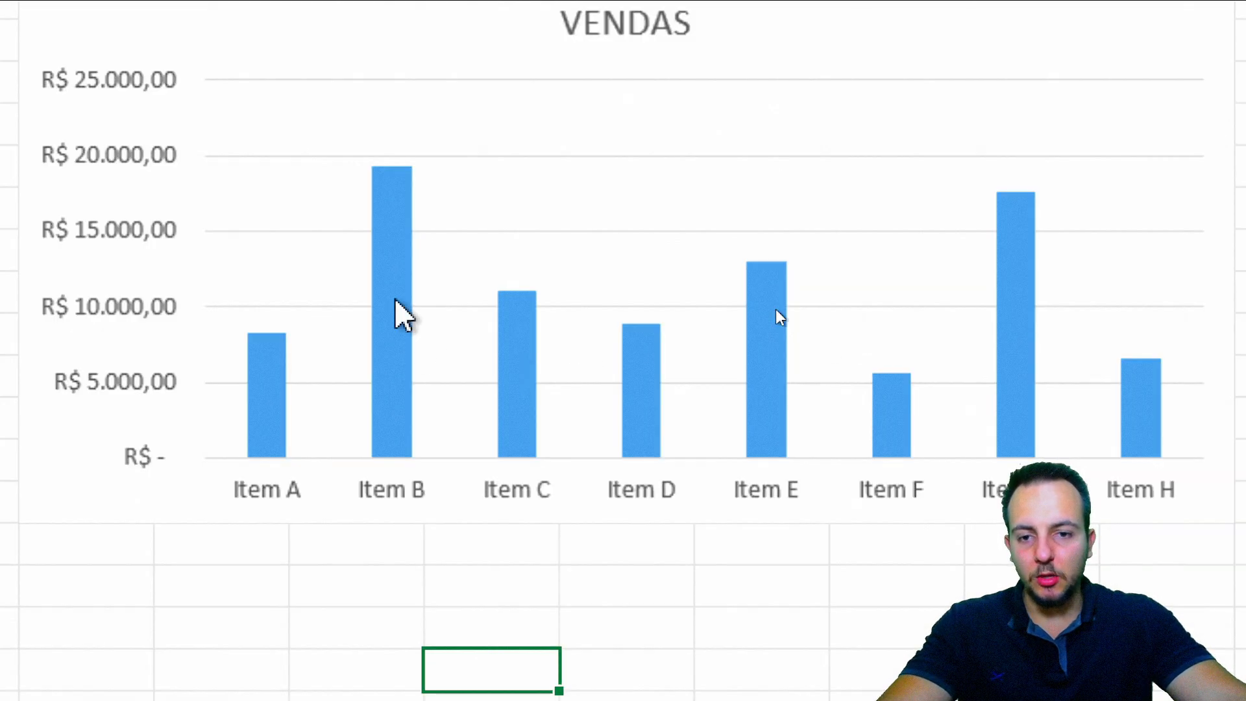
mouse_move(382, 332)
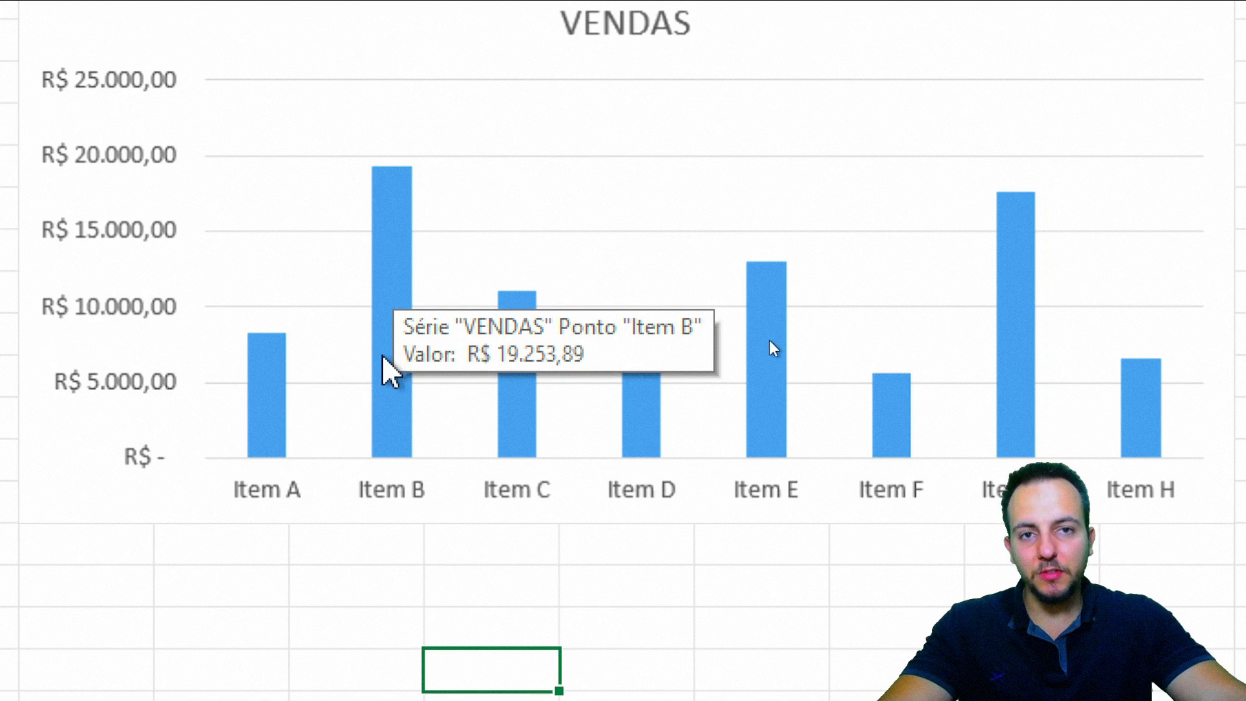
Step: Fill only the Item B column of the VENDAS chart with solid green and close the formatting options
right_click(395, 258)
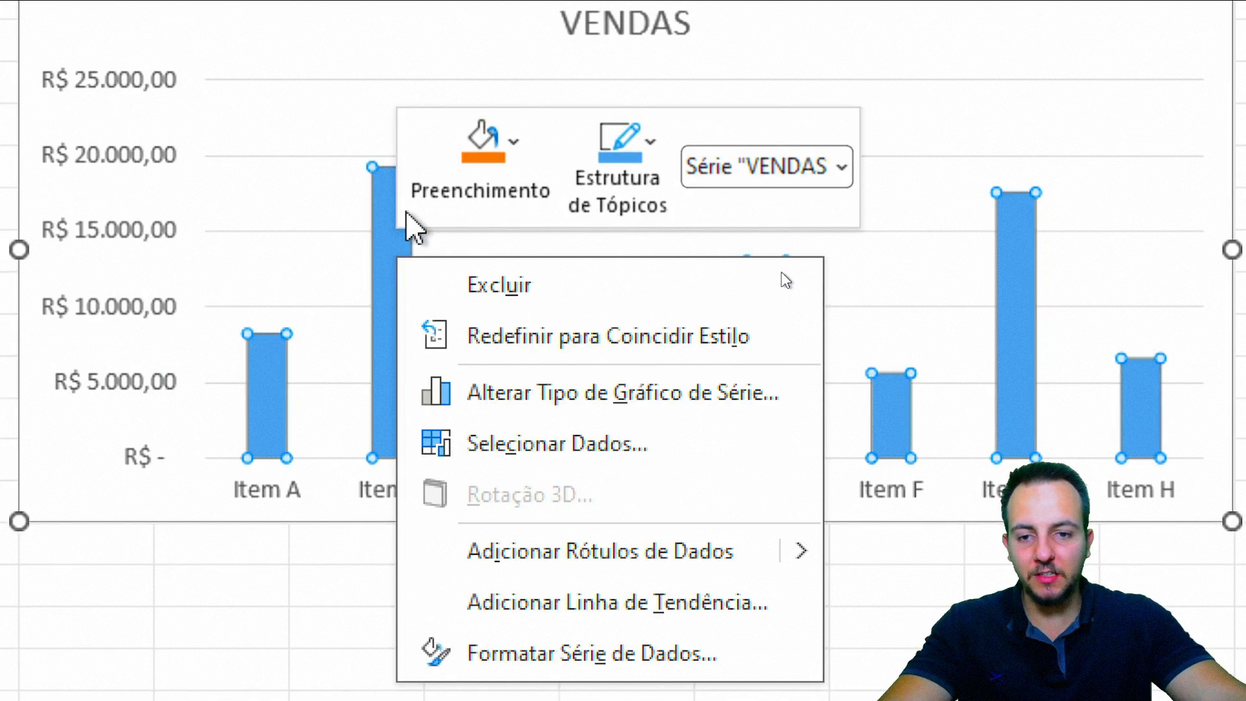
left_click(556, 387)
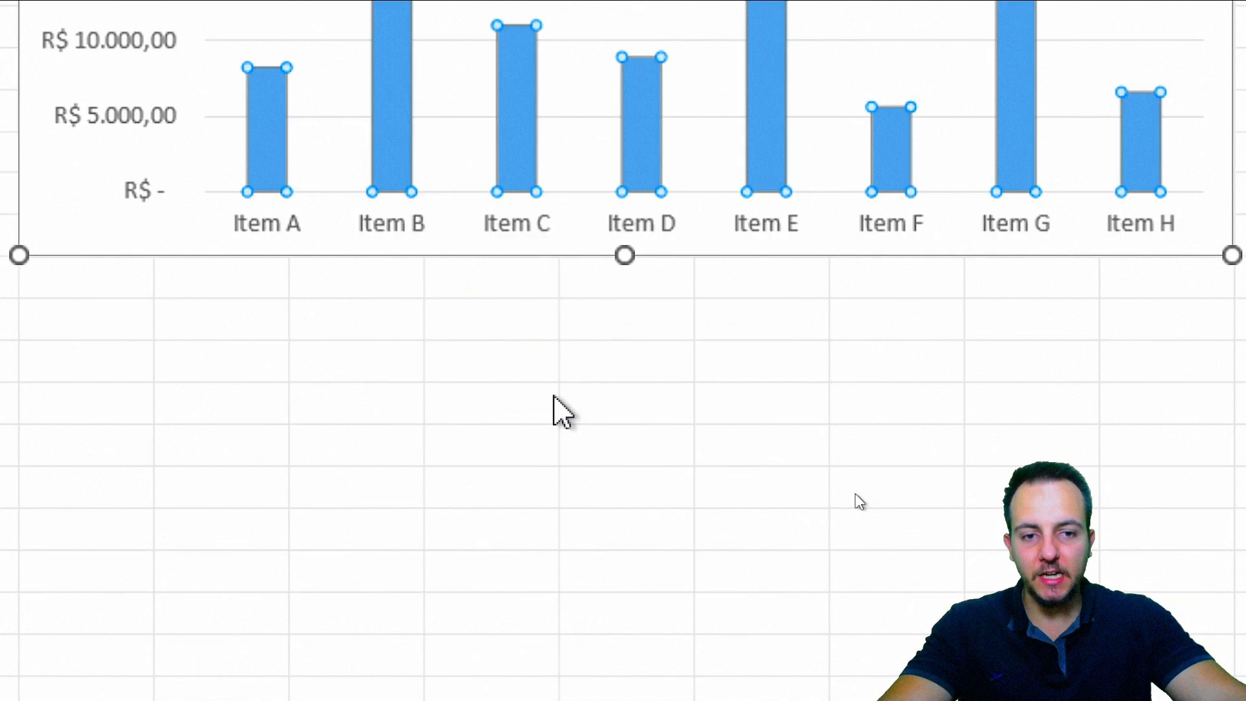
left_click_drag(831, 89, 750, 107)
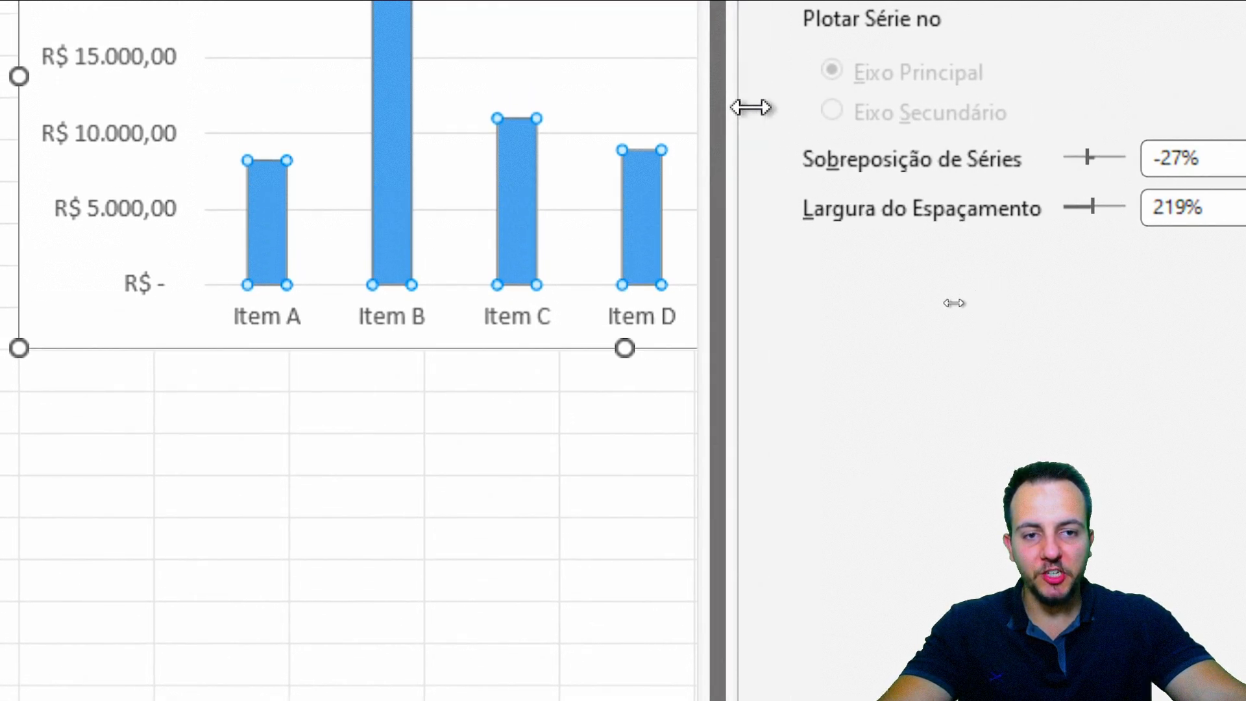
left_click(797, 96)
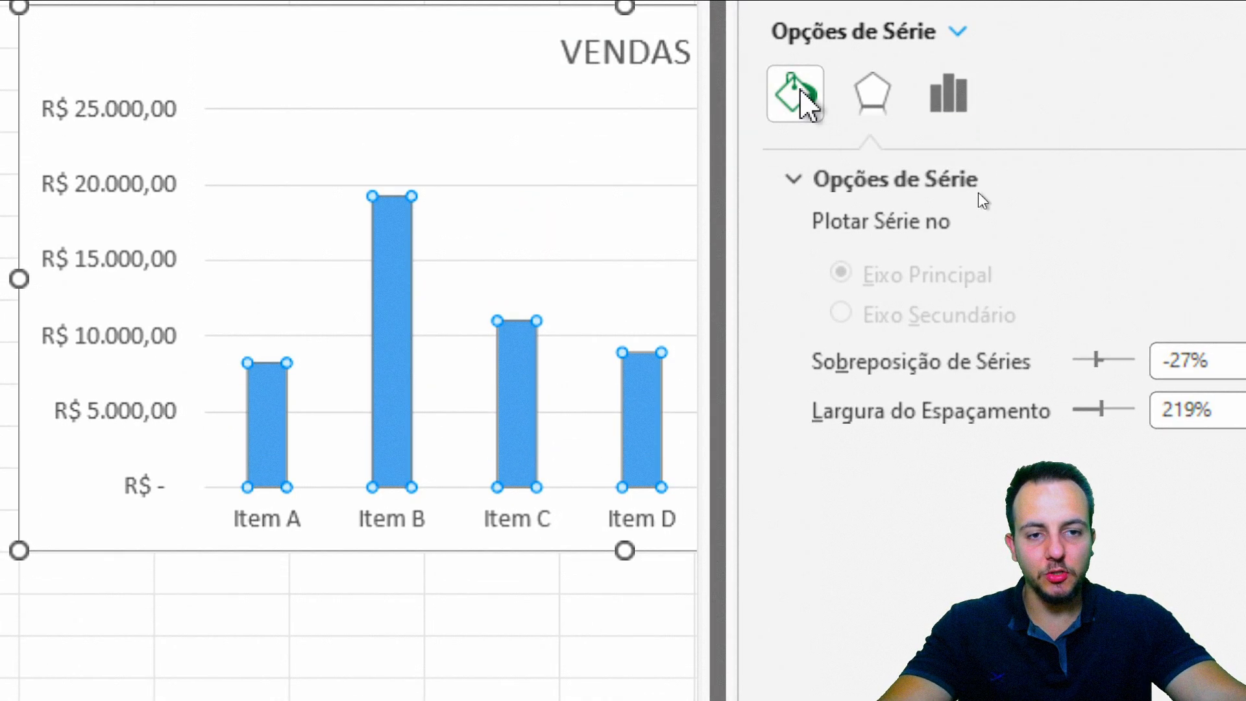
left_click(828, 185)
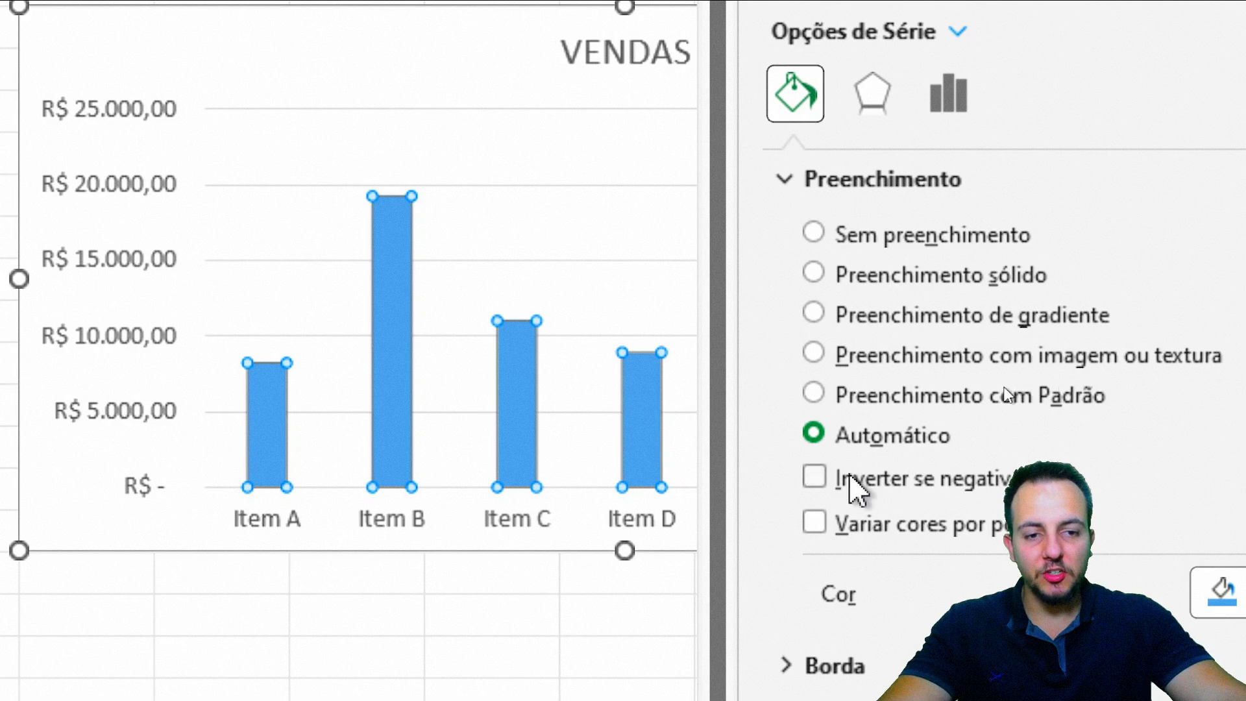
mouse_move(383, 322)
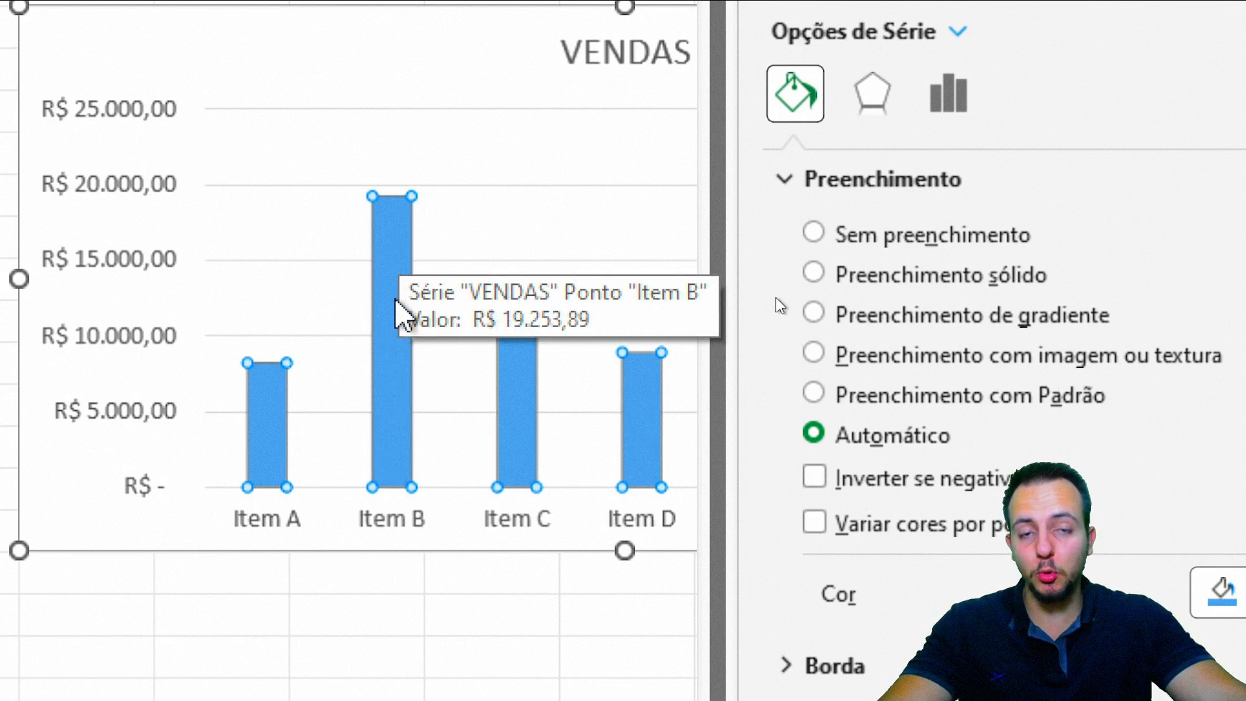
mouse_move(511, 393)
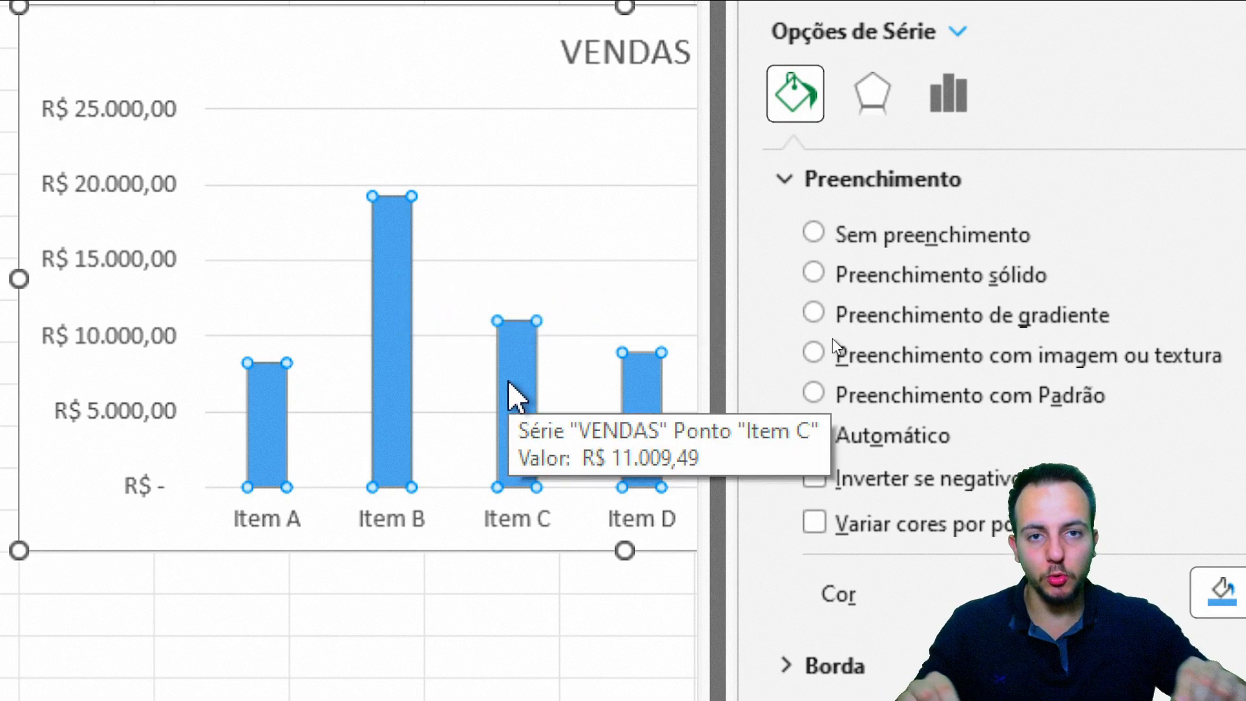
left_click(407, 270)
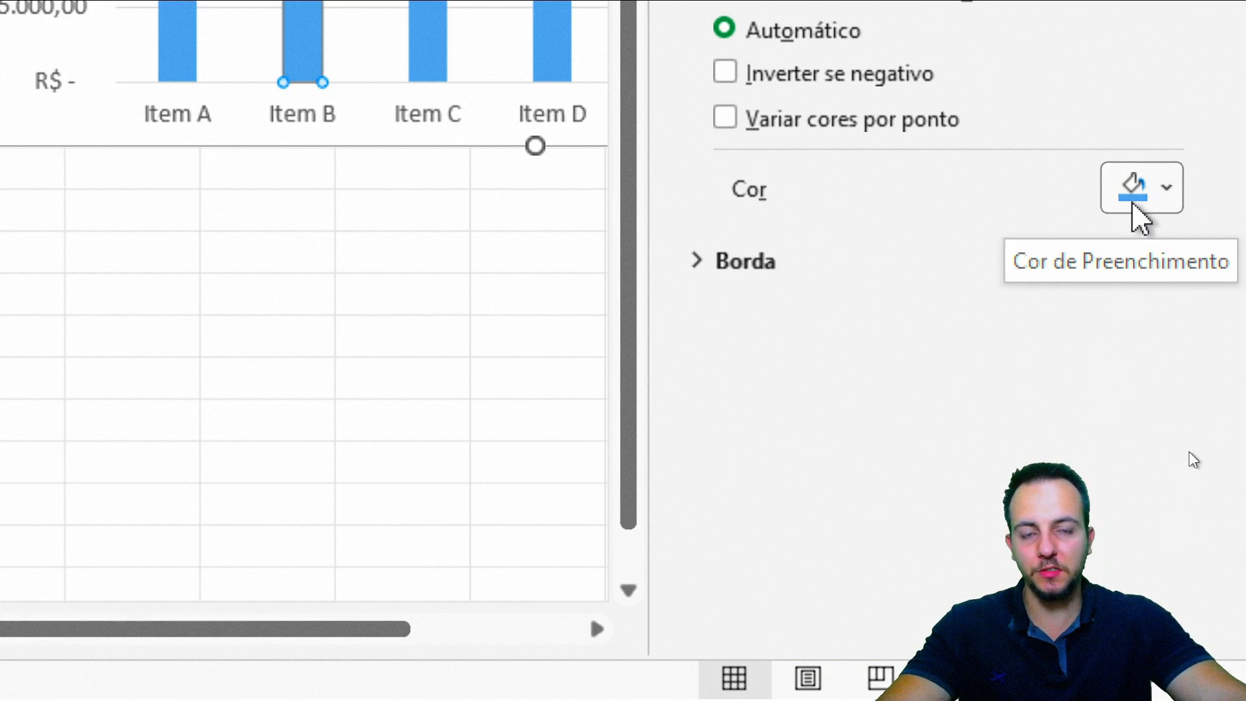
left_click(1133, 204)
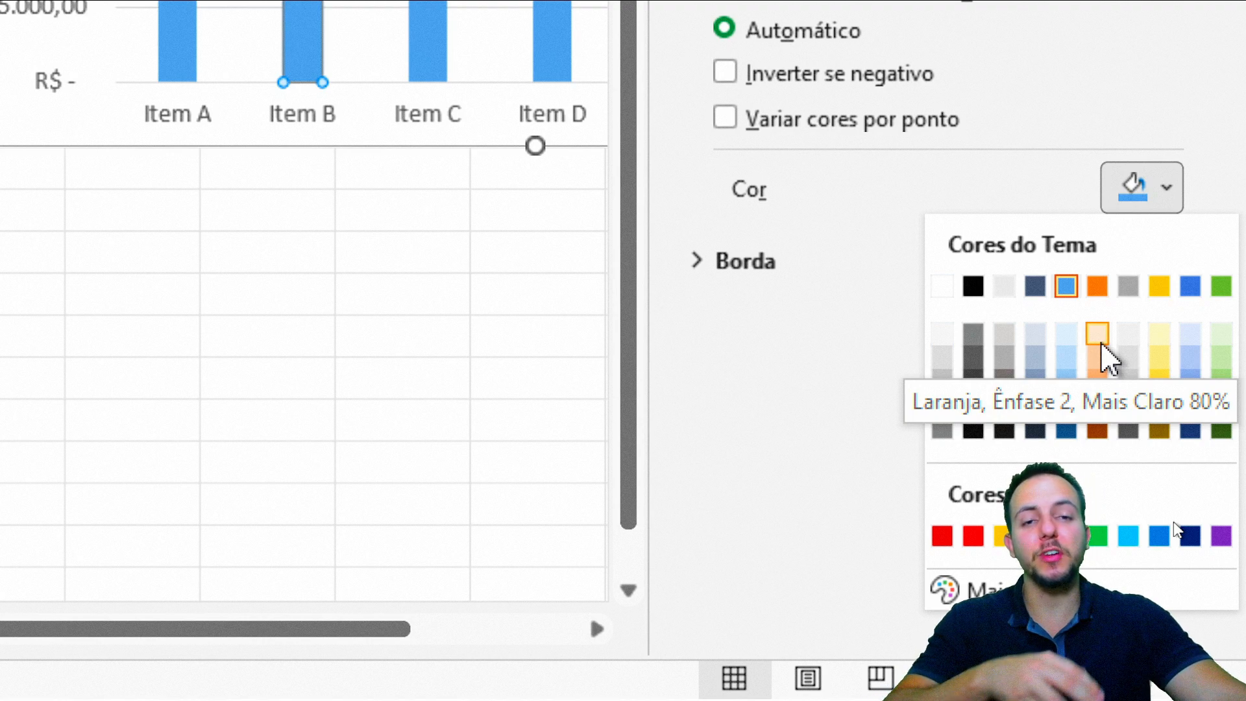
left_click(1098, 539)
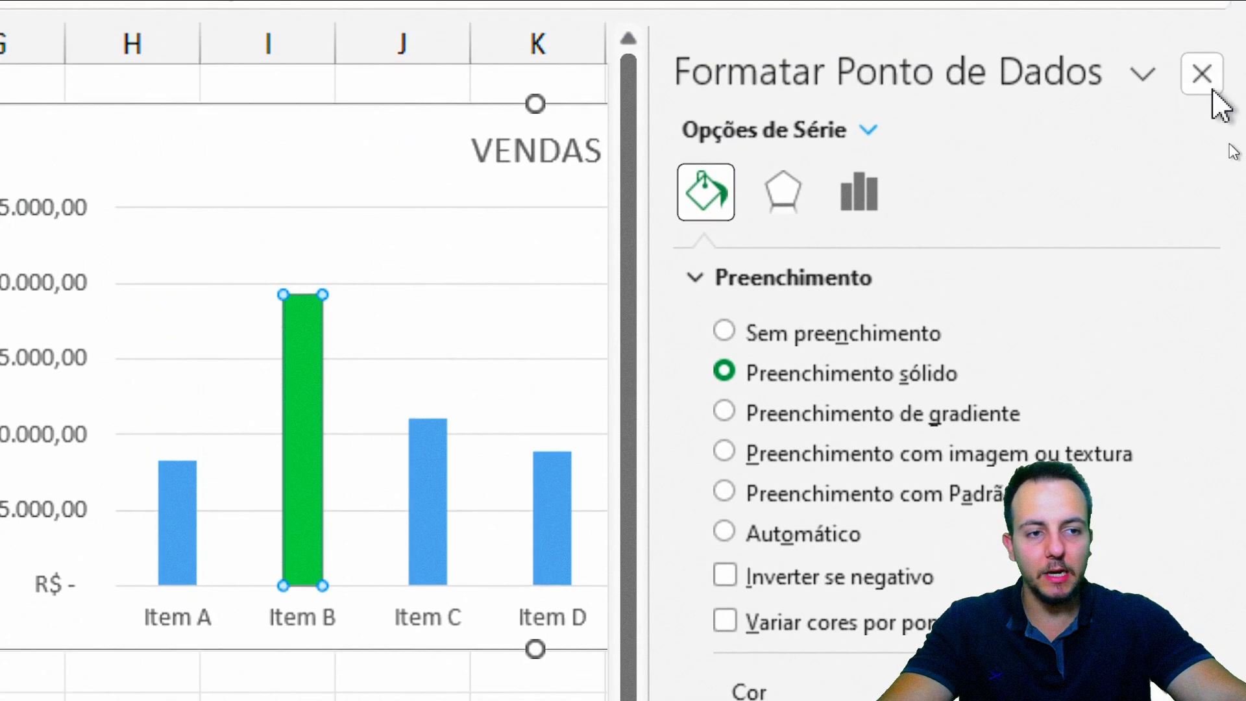
left_click(1211, 89)
left_click(504, 612)
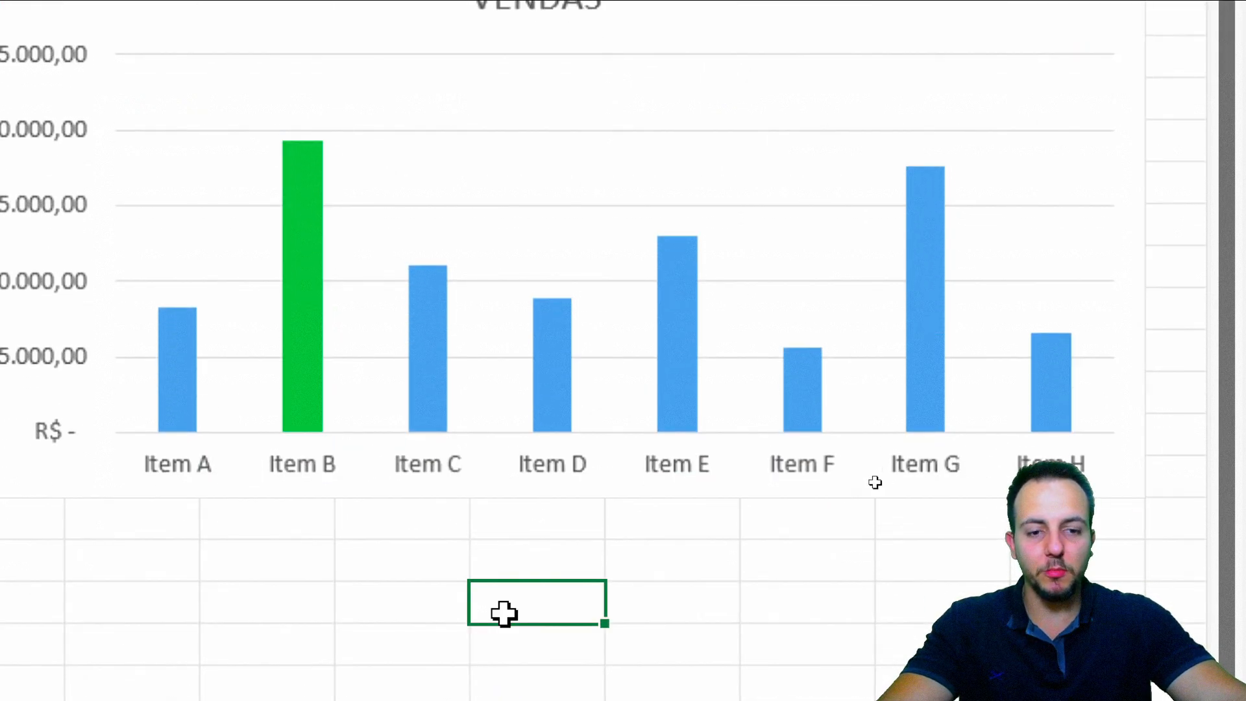
Step: Fill only the Item F column of the VENDAS chart with solid red and close the formatting options
left_click(417, 601)
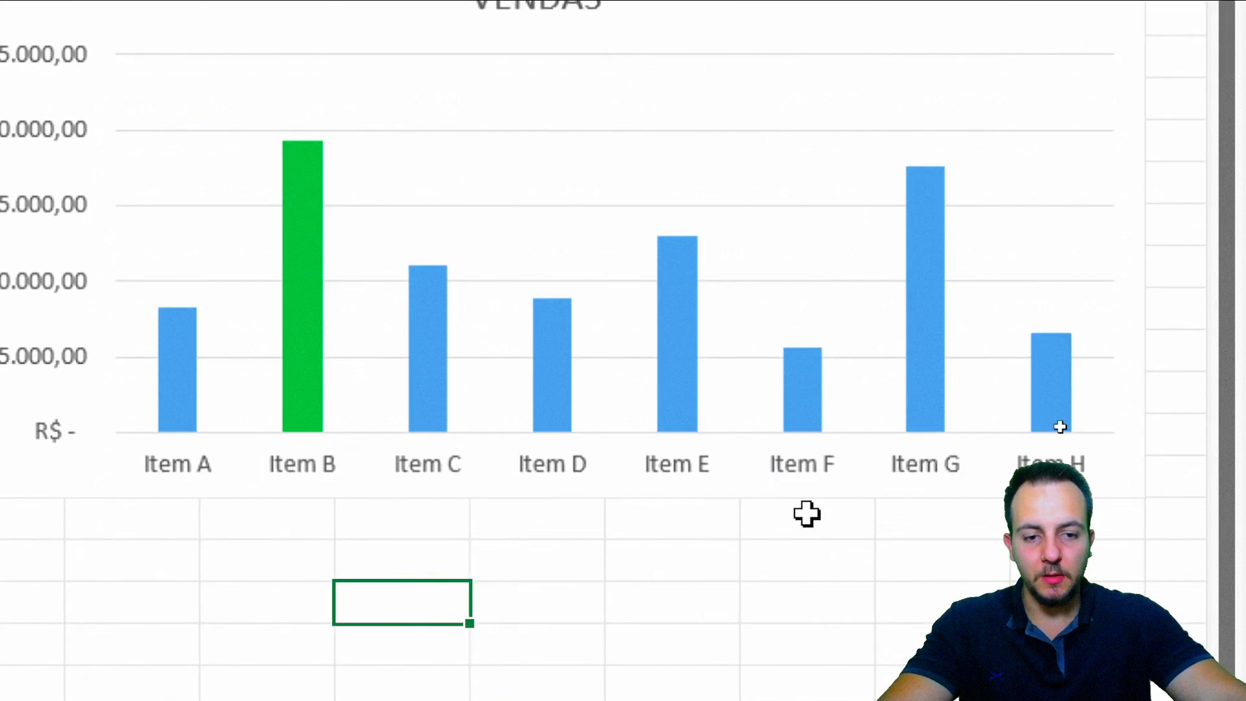
right_click(803, 373)
left_click(910, 509)
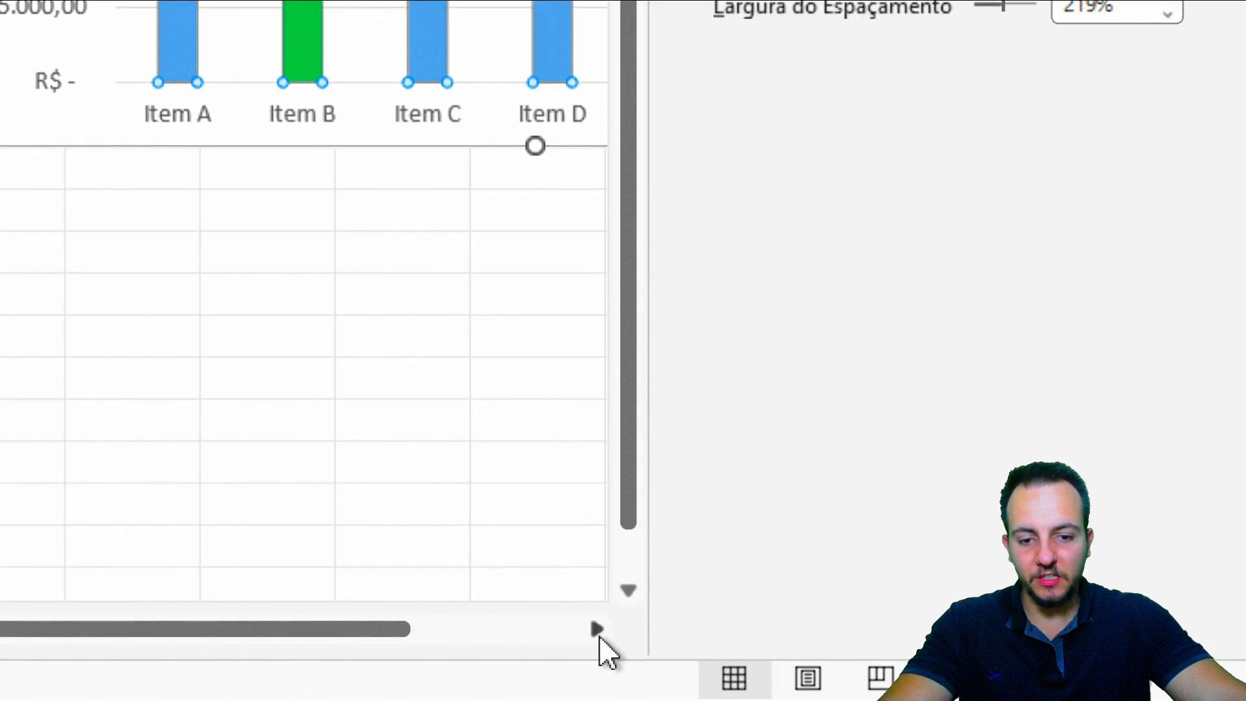
left_click(597, 631)
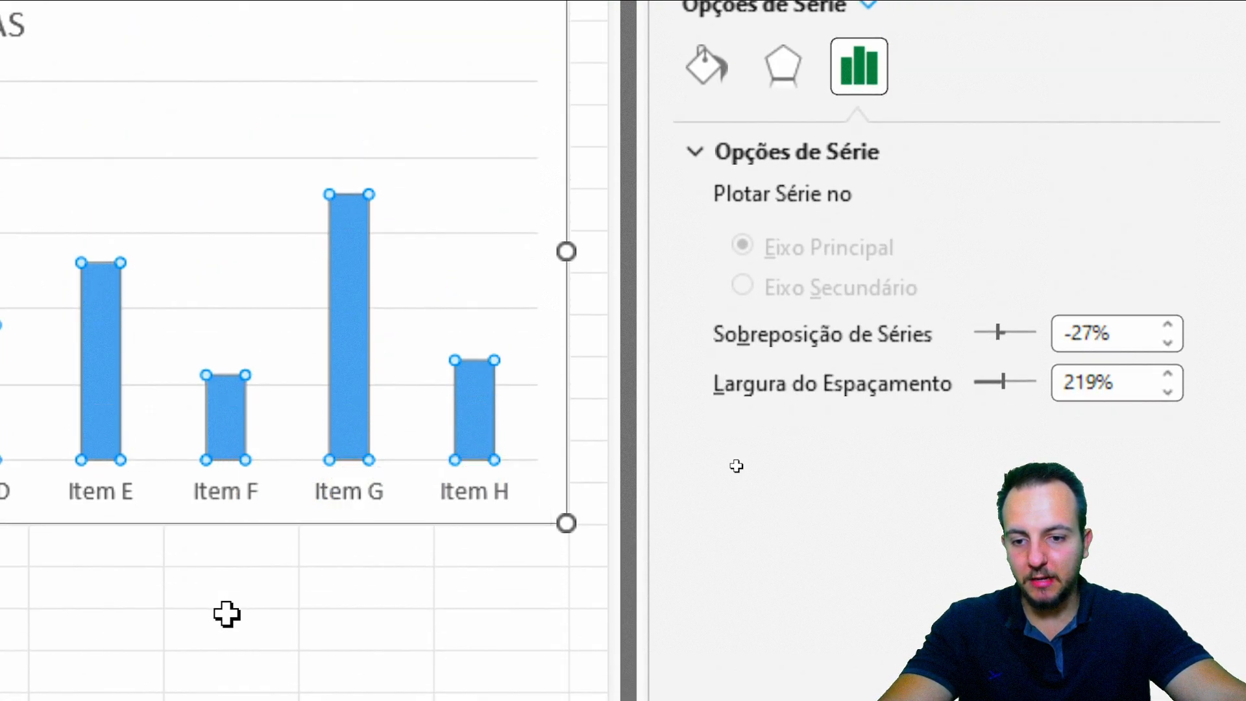
left_click(217, 437)
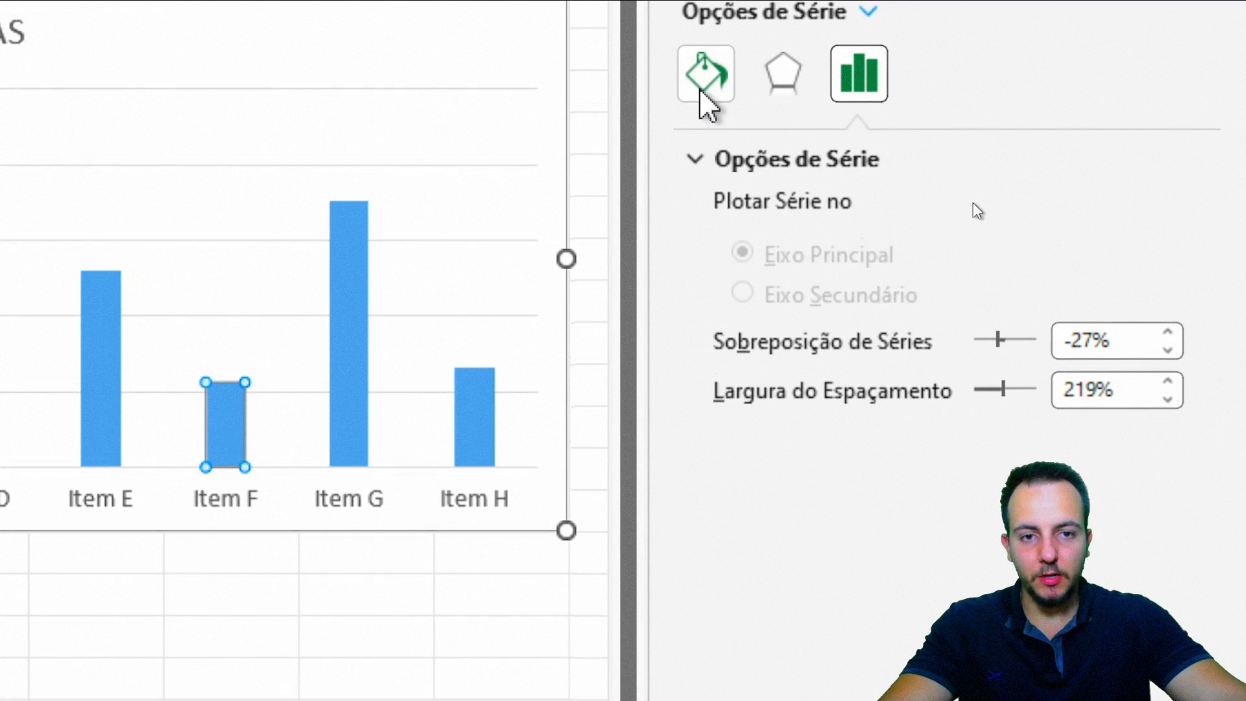
left_click(703, 78)
scroll(1180, 554, "down", 2)
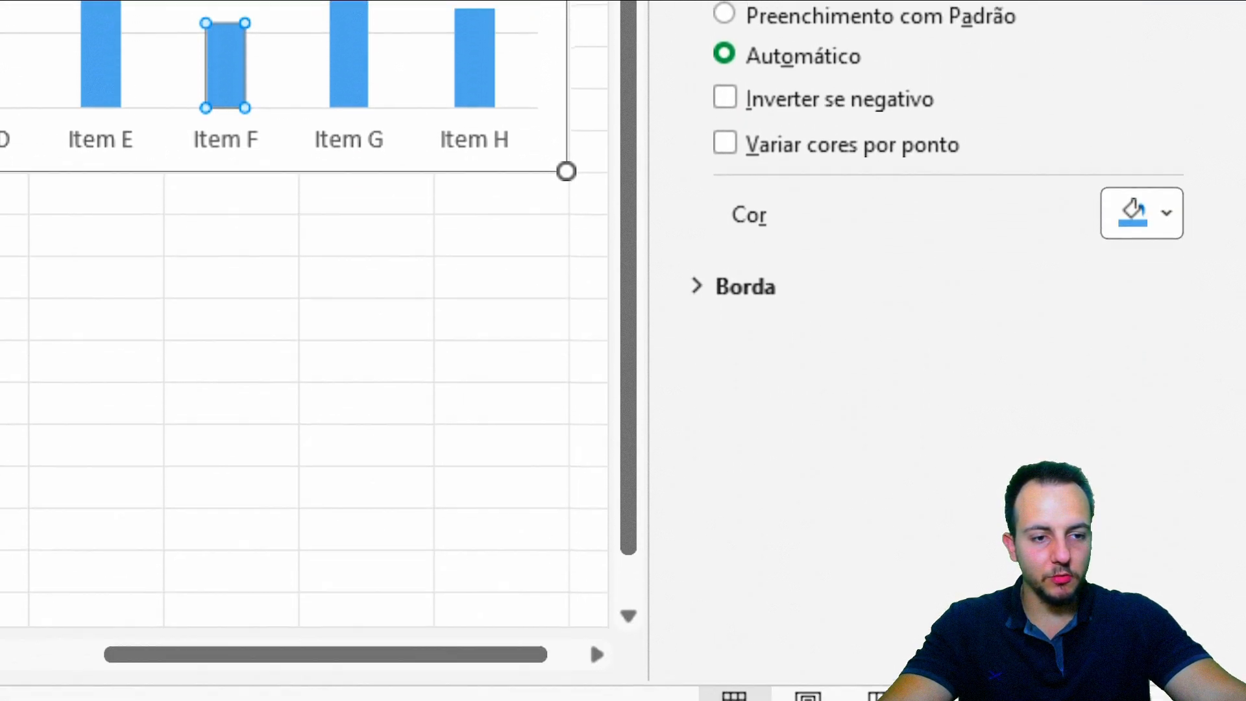
left_click(1165, 214)
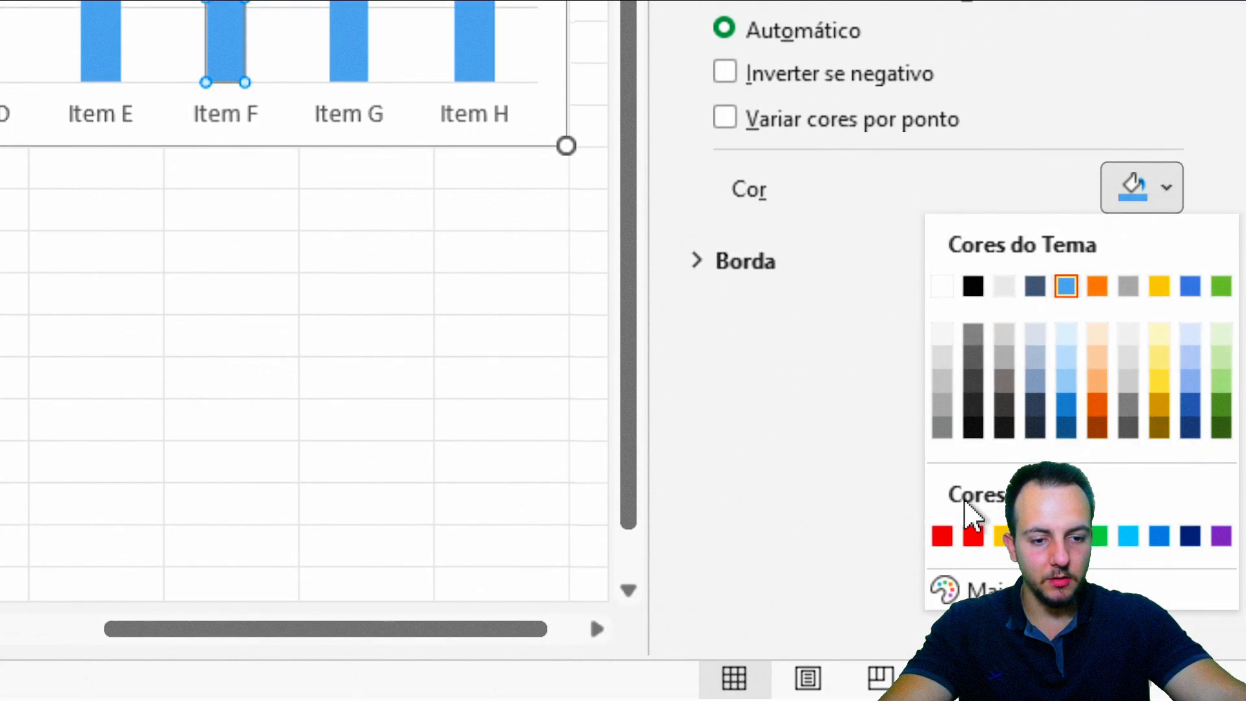
left_click(972, 536)
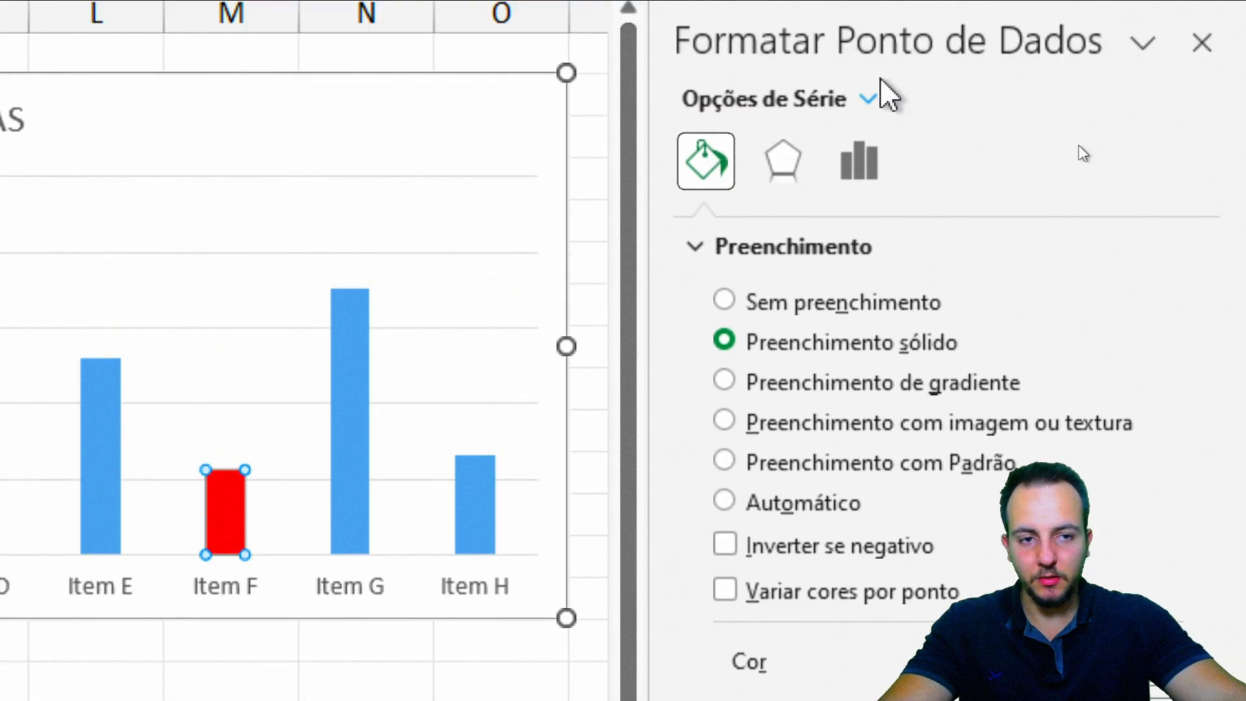
left_click(1202, 43)
left_click(863, 352)
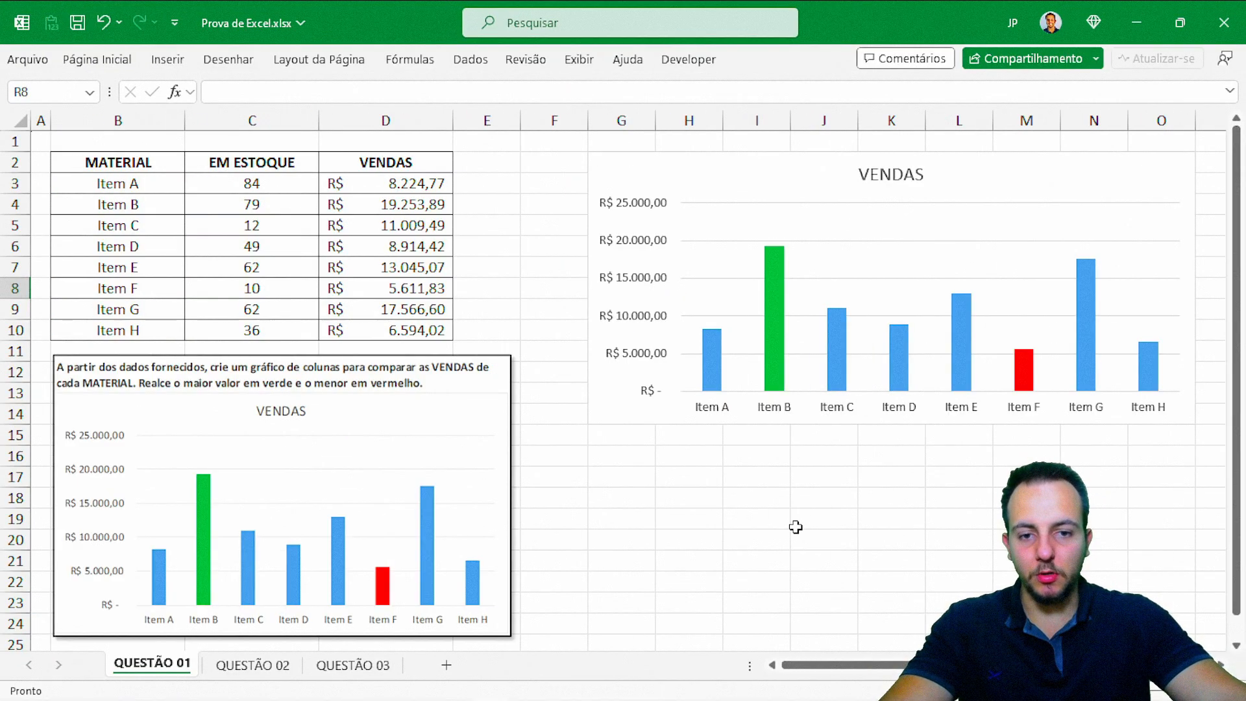
Step: Open the QUESTÃO 02 sheet and read its three questions with yellow answer cells
left_click(597, 502)
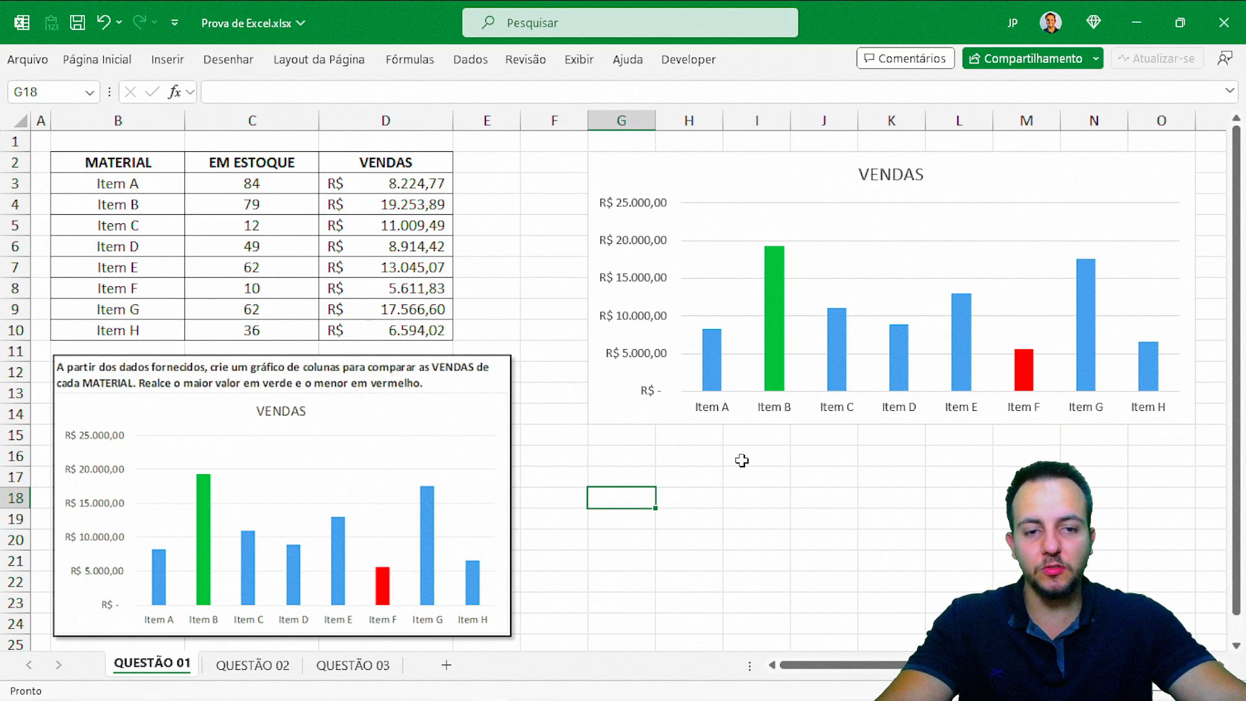
left_click(262, 666)
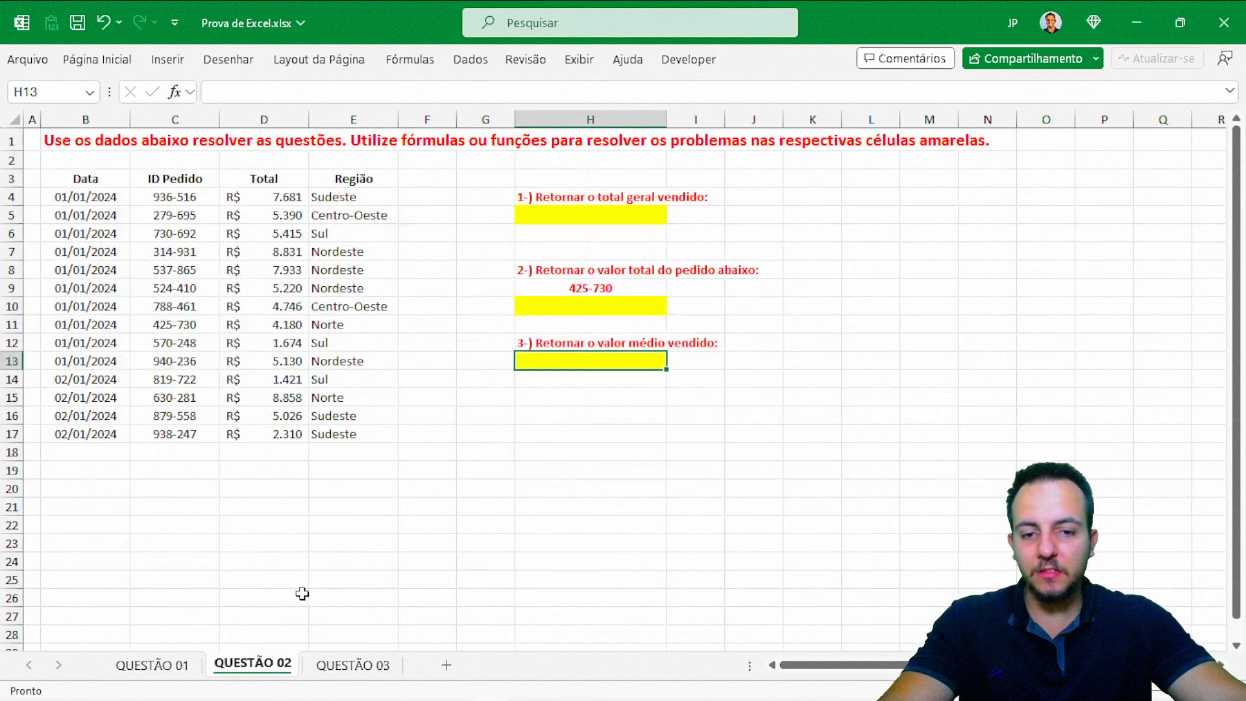
left_click(610, 217)
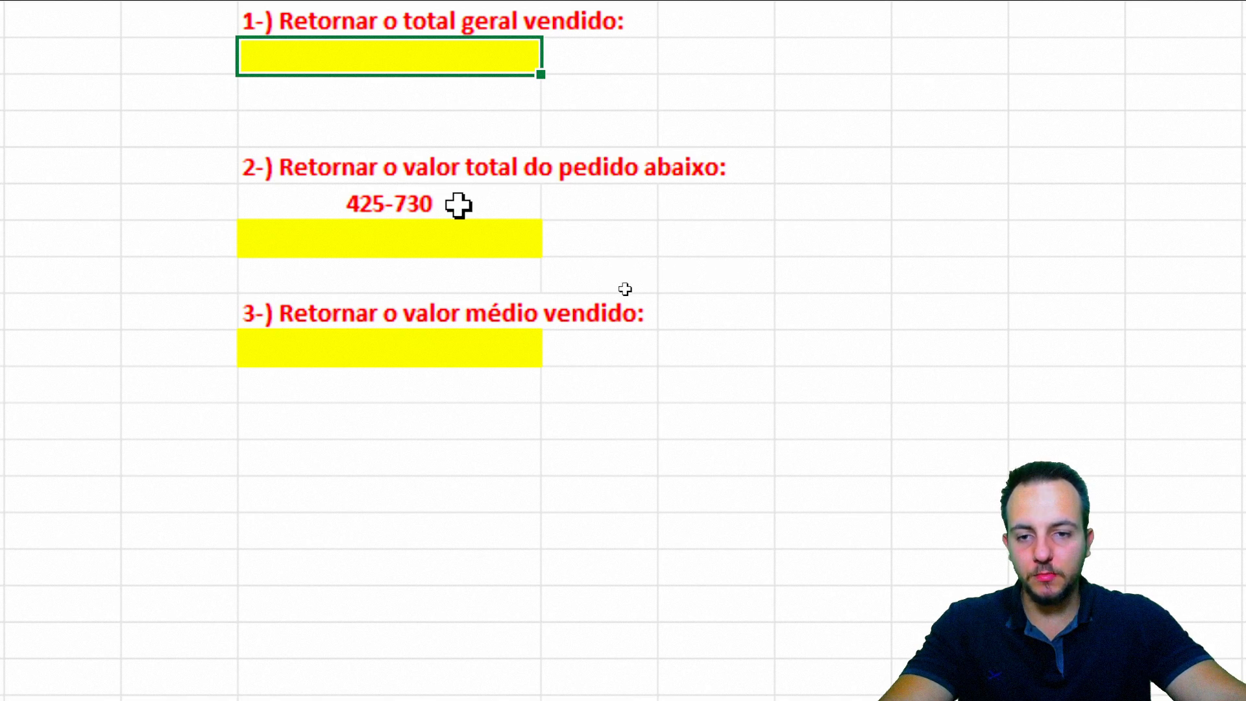
left_click(350, 205)
left_click(357, 300)
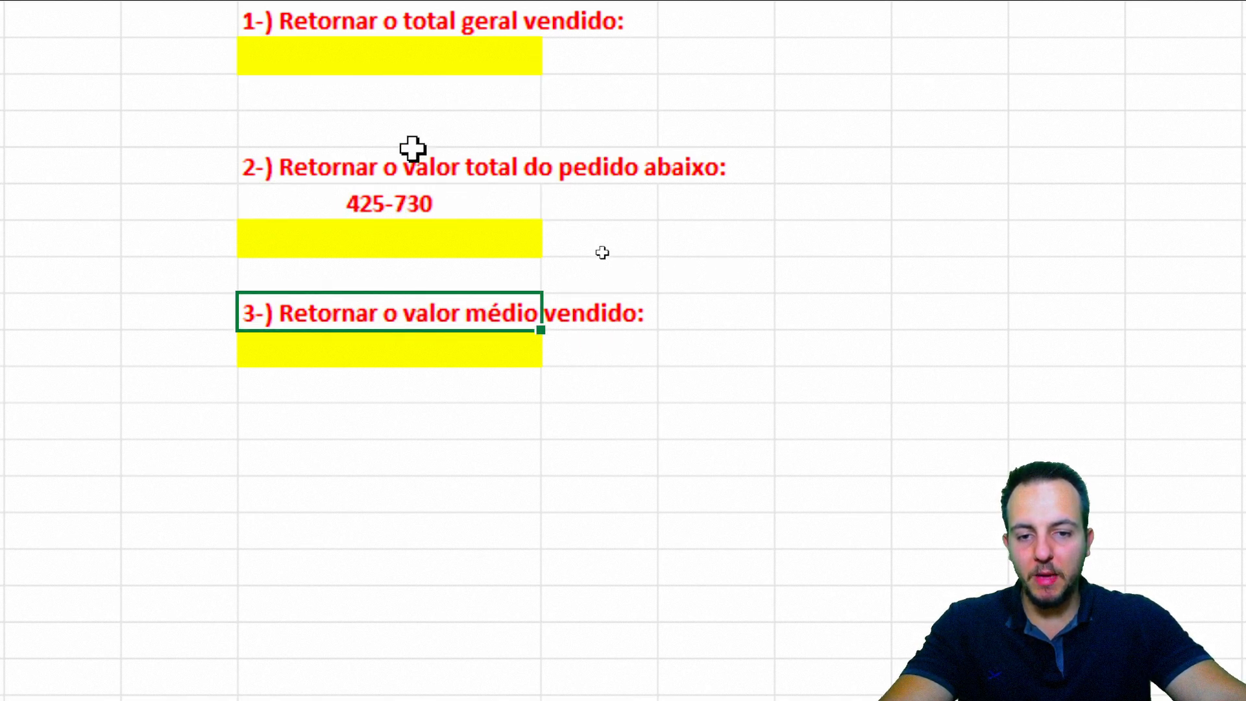
left_click(407, 50)
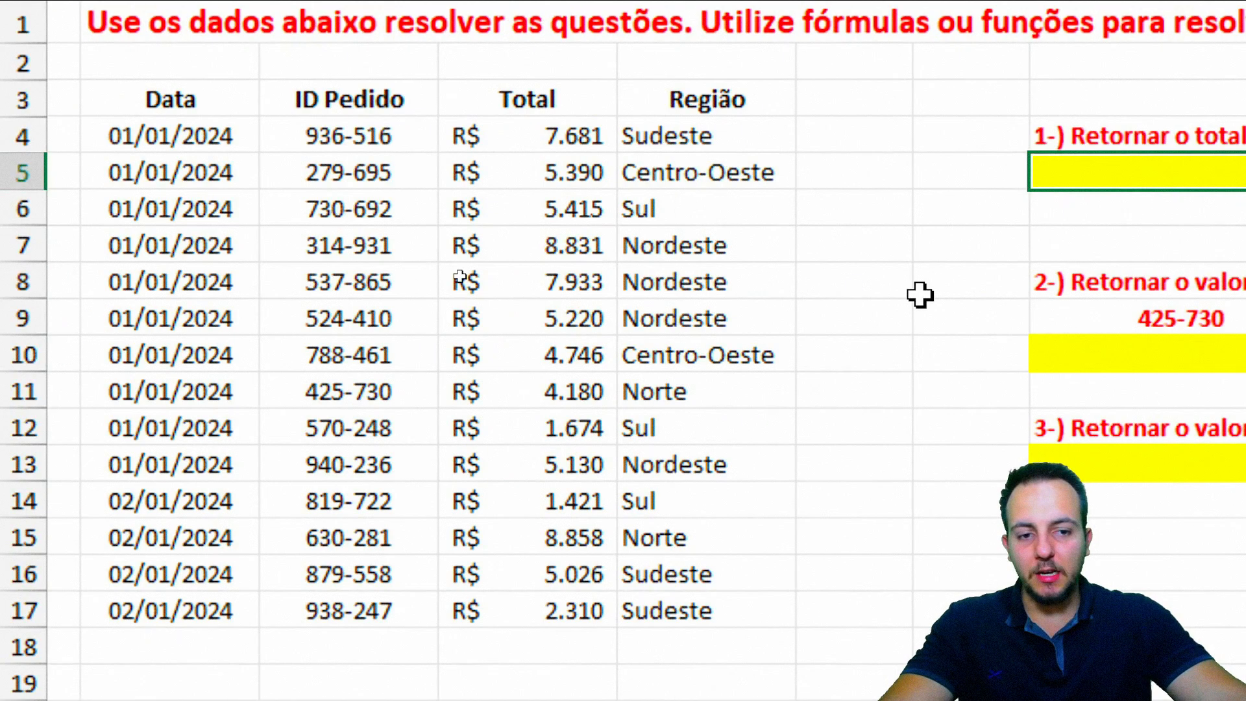
Step: Examine the Data, ID Pedido, Total and Região columns of the order table
left_click(459, 276)
mouse_move(101, 92)
left_mouse_down()
mouse_move(774, 586)
mouse_move(801, 635)
left_mouse_up()
key("e")
left_click_drag(225, 103, 311, 41)
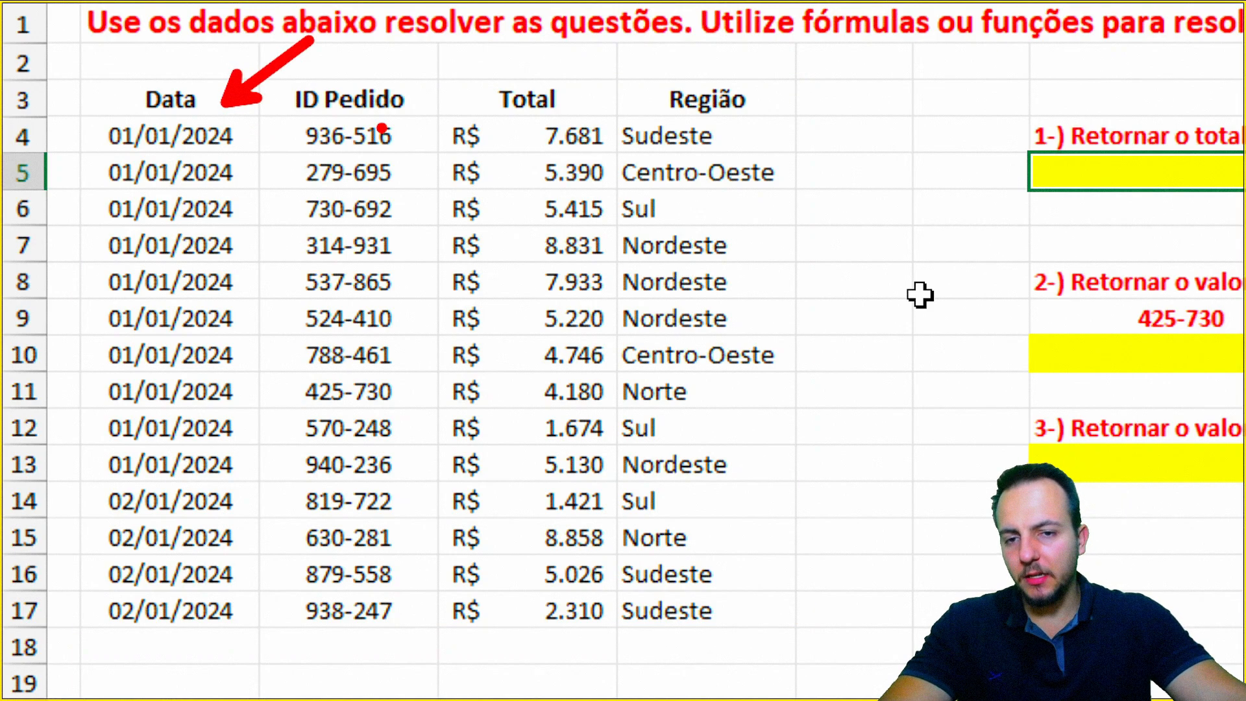
key("e")
left_click_drag(417, 116, 454, 87)
key("e")
left_click_drag(601, 117, 678, 49)
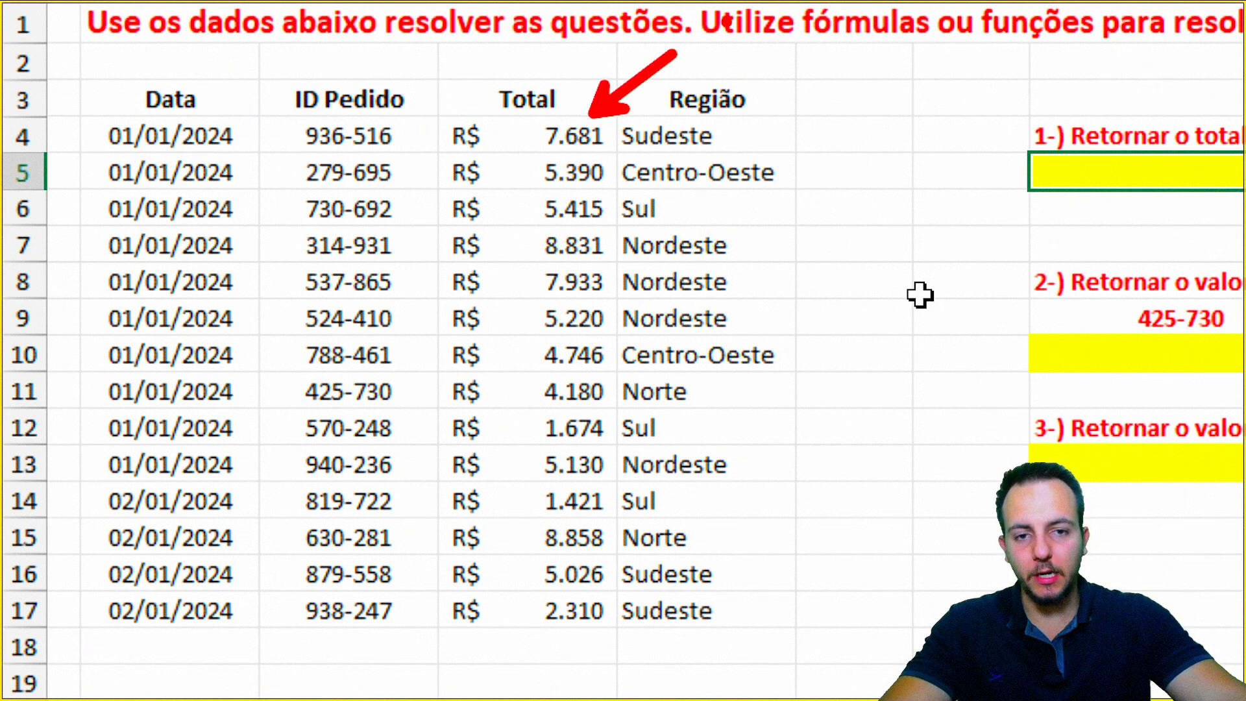
key("e")
left_click_drag(768, 111, 869, 42)
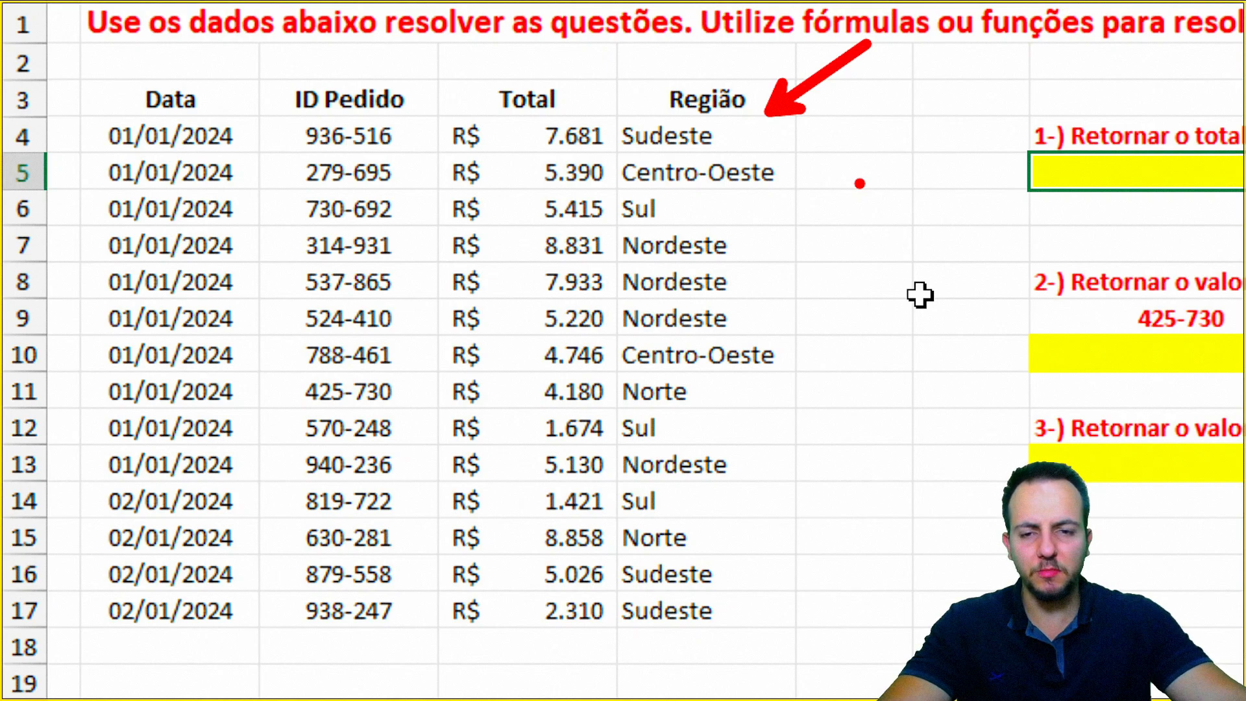
key("e")
Step: Review the Total column as the data needed for the overall amount sold
mouse_move(434, 74)
left_mouse_down()
mouse_move(617, 479)
mouse_move(621, 645)
left_mouse_up()
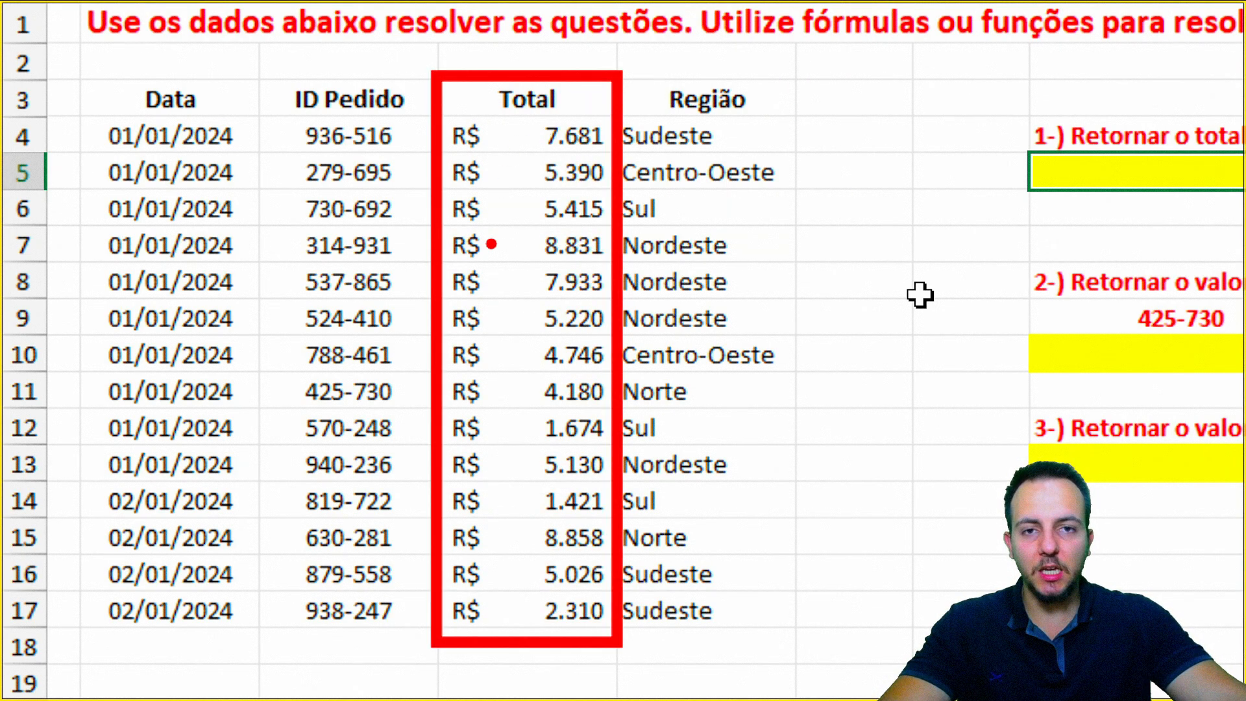
left_click_drag(640, 213, 837, 123)
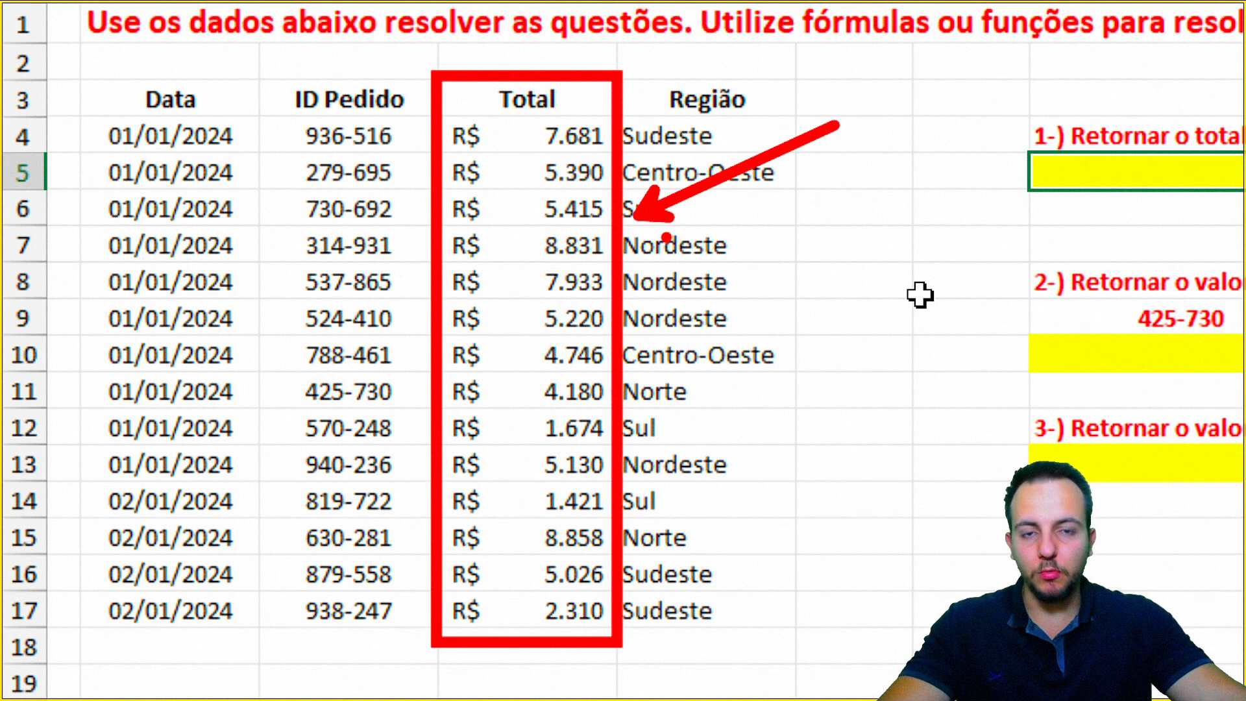
key("e")
mouse_move(539, 63)
left_mouse_down()
mouse_move(392, 376)
mouse_move(581, 666)
mouse_move(644, 170)
mouse_move(531, 63)
left_mouse_up()
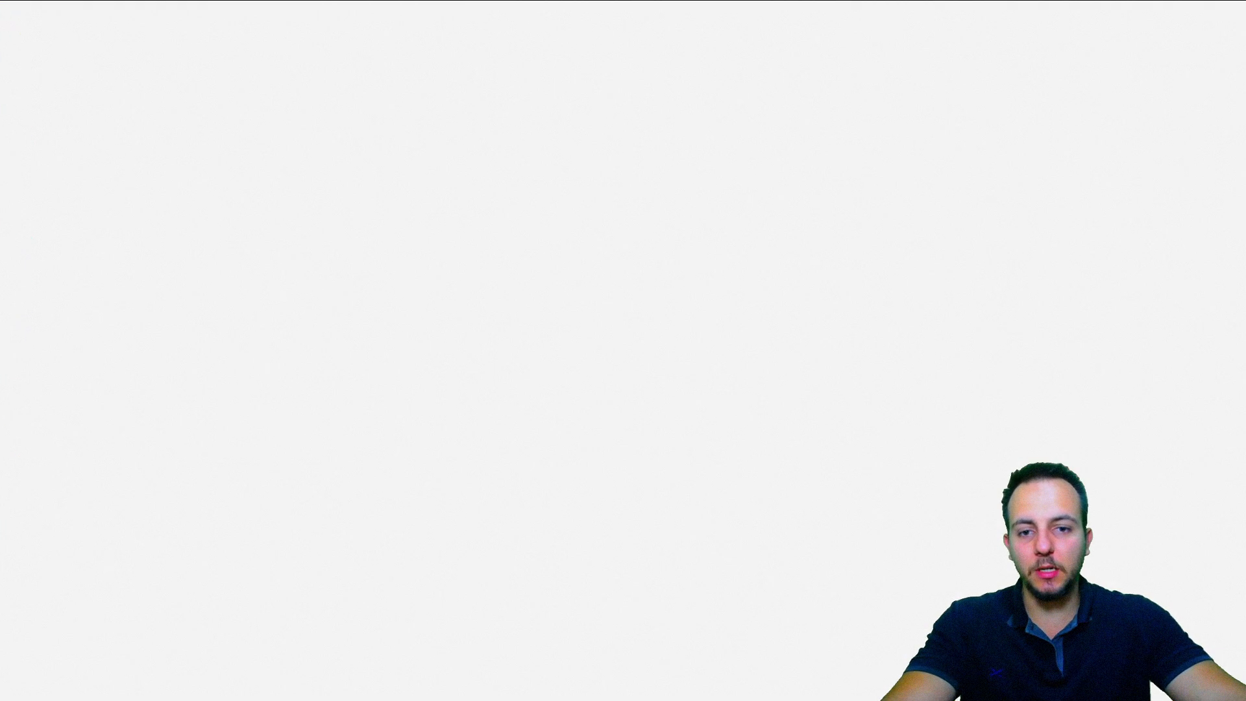
Step: Answer question 1 in its yellow cell by adding up the Total column with =SOMA(D4:D17)
scroll(542, 614, "down", 1)
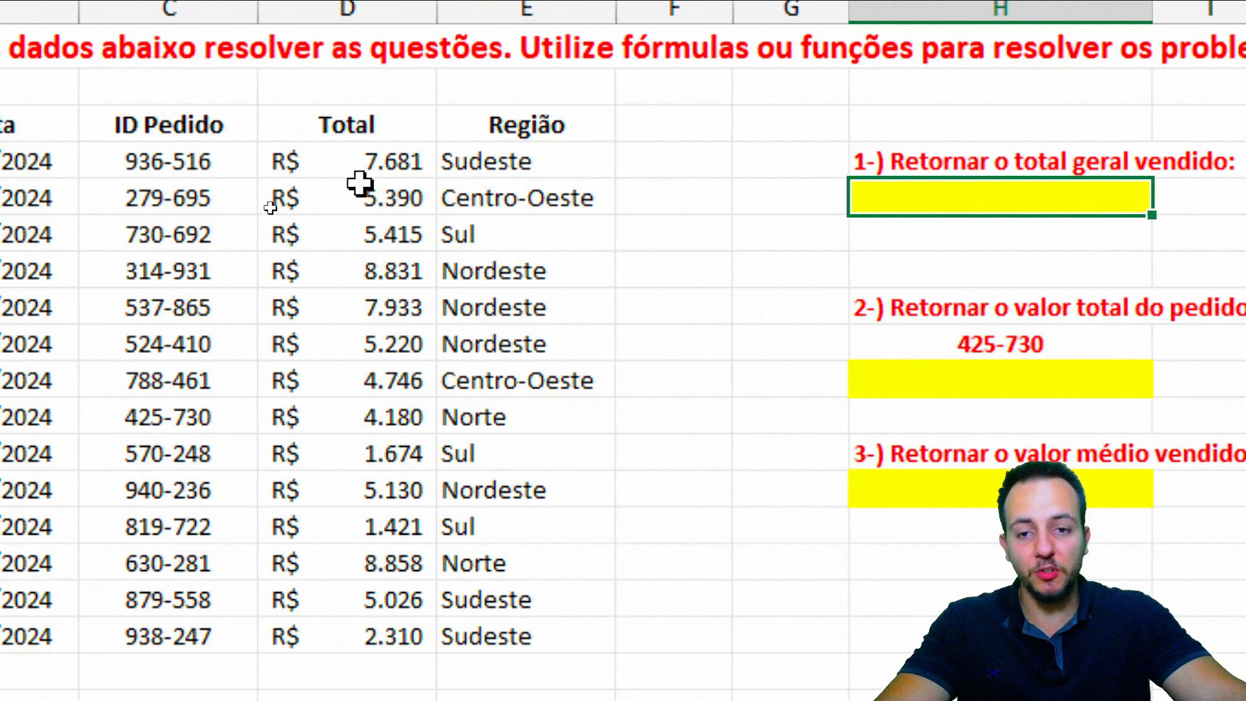
left_click_drag(356, 170, 347, 633)
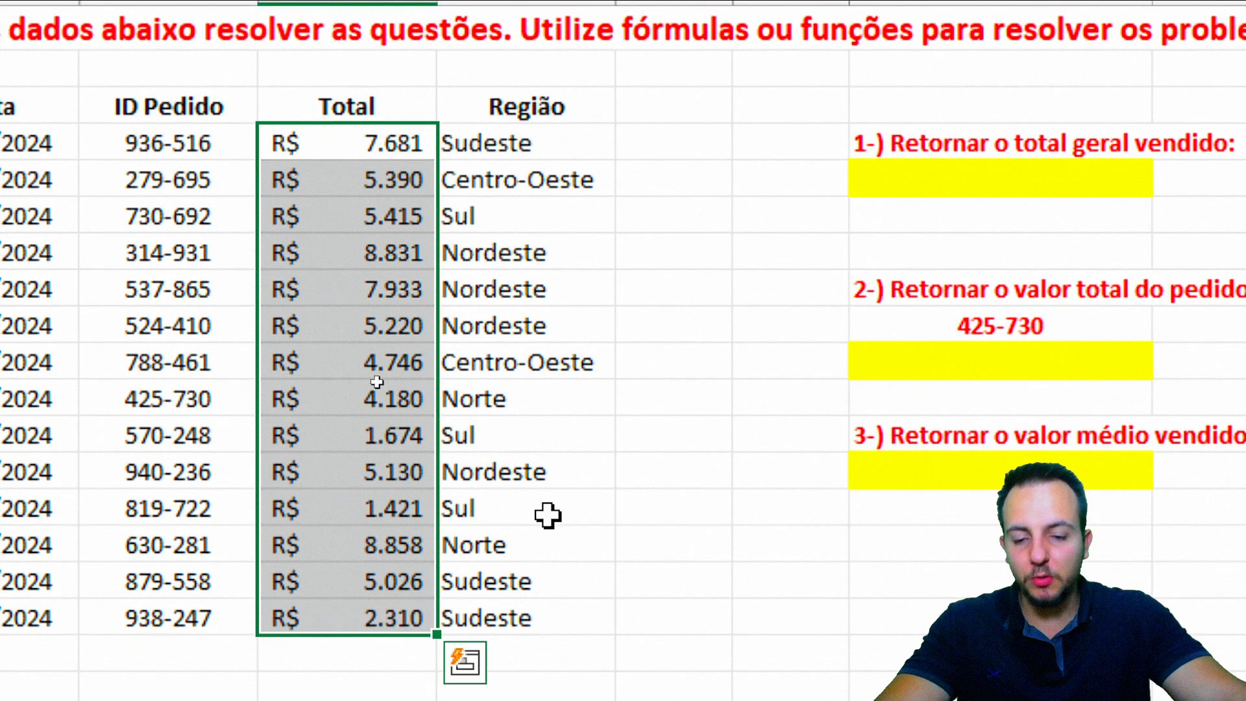
left_click(1038, 196)
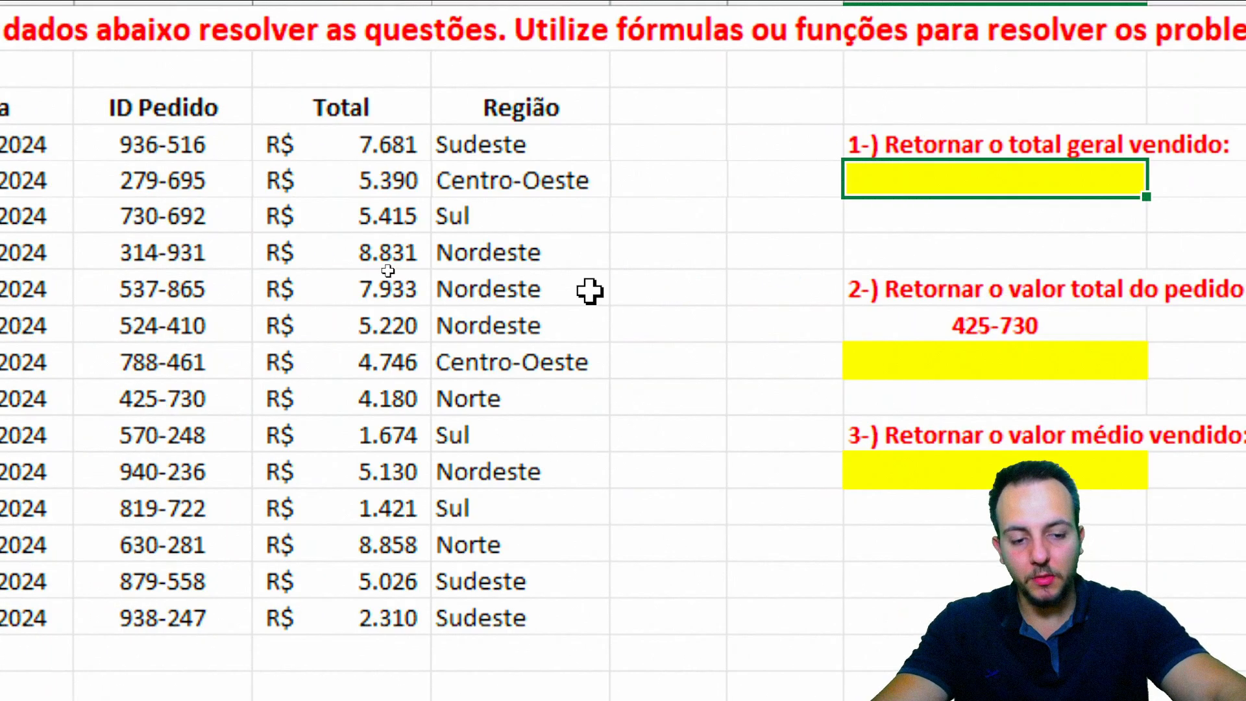
type("=")
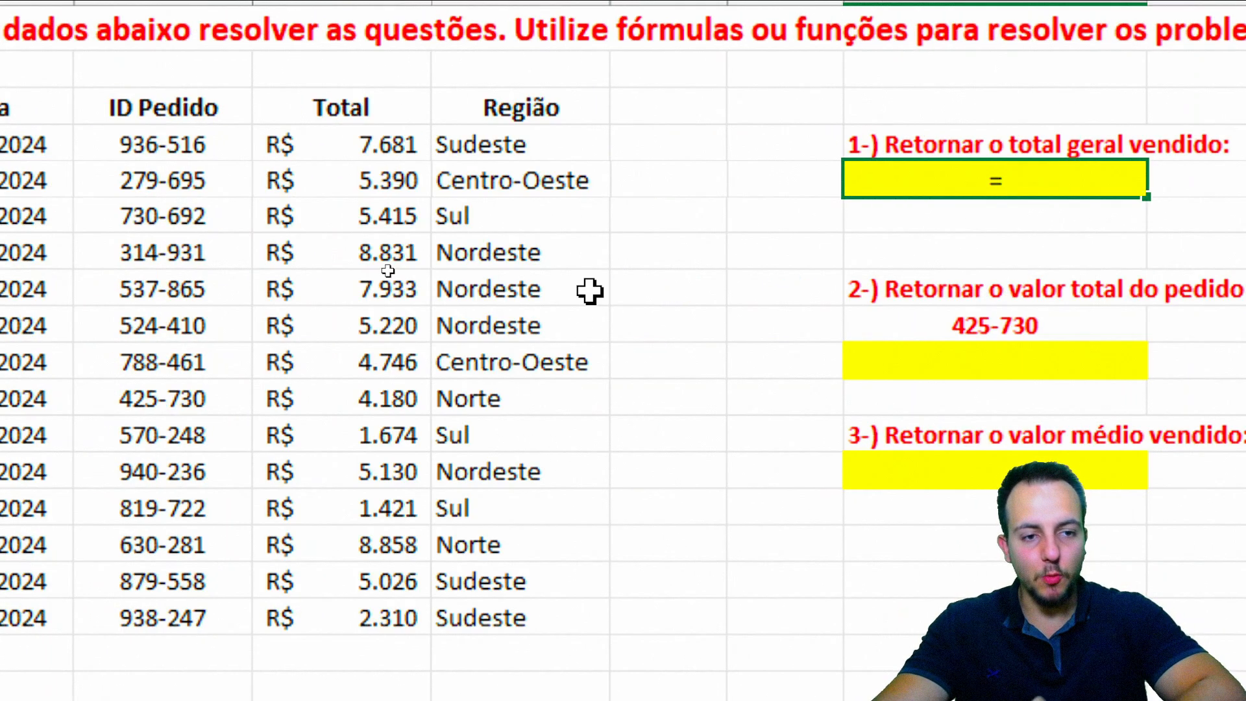
type("soma")
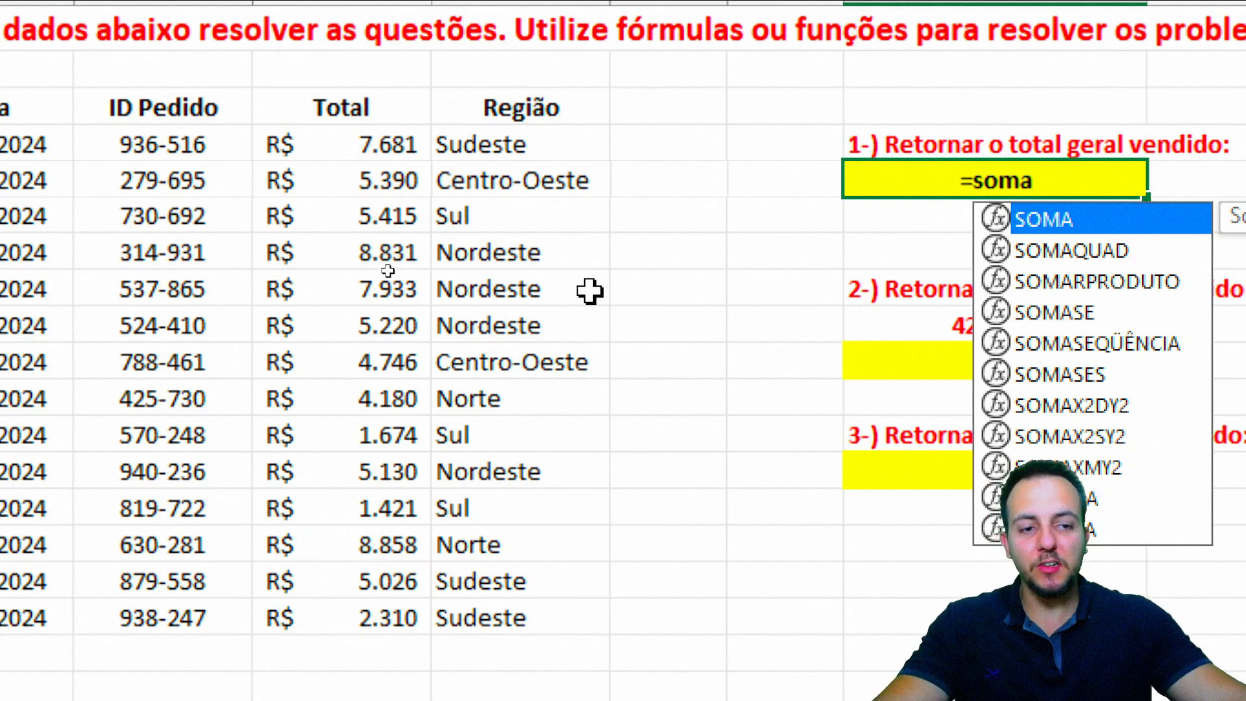
double_click(1033, 218)
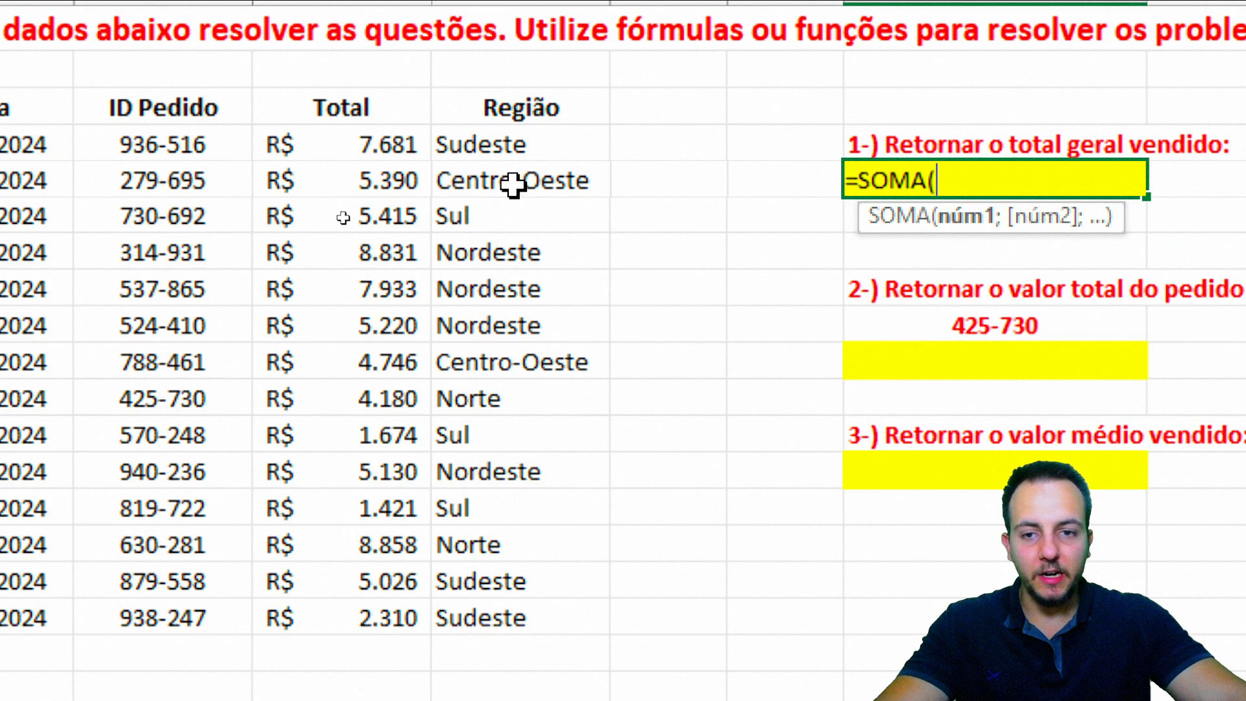
left_click_drag(336, 143, 332, 613)
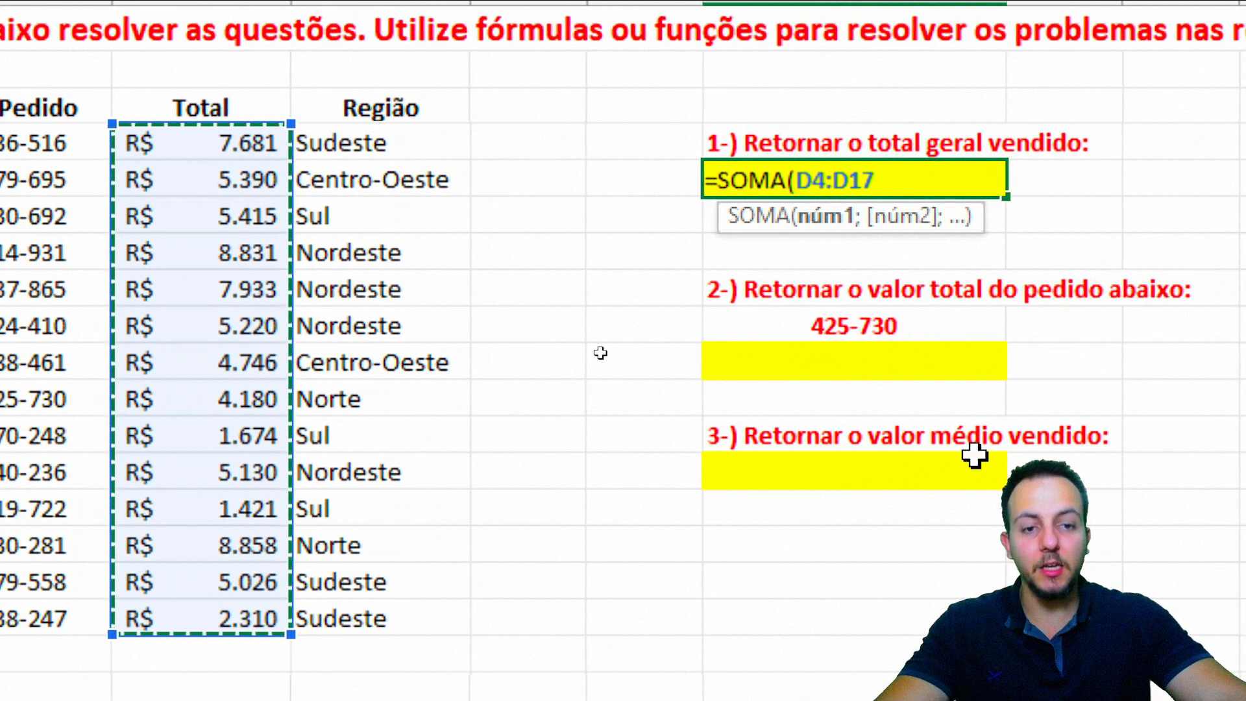
key("Return")
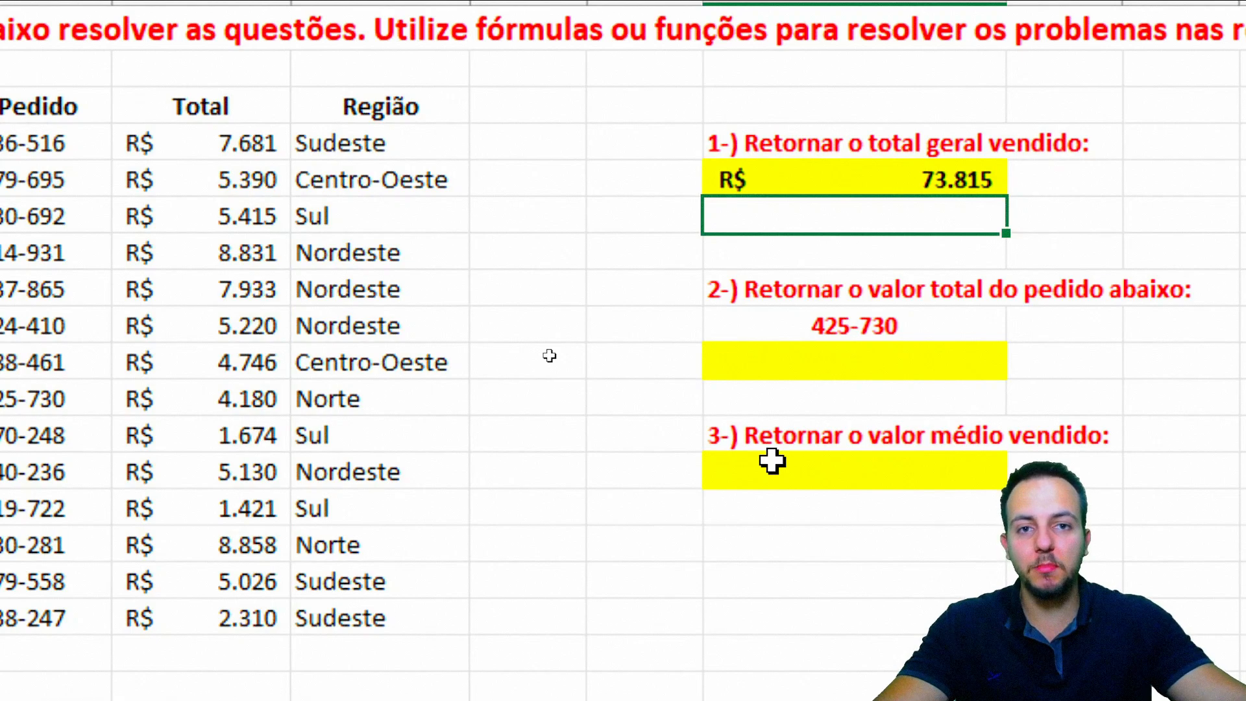
Step: Check the overall total under question 1 and read the order ID supplied for question 2
left_click(891, 181)
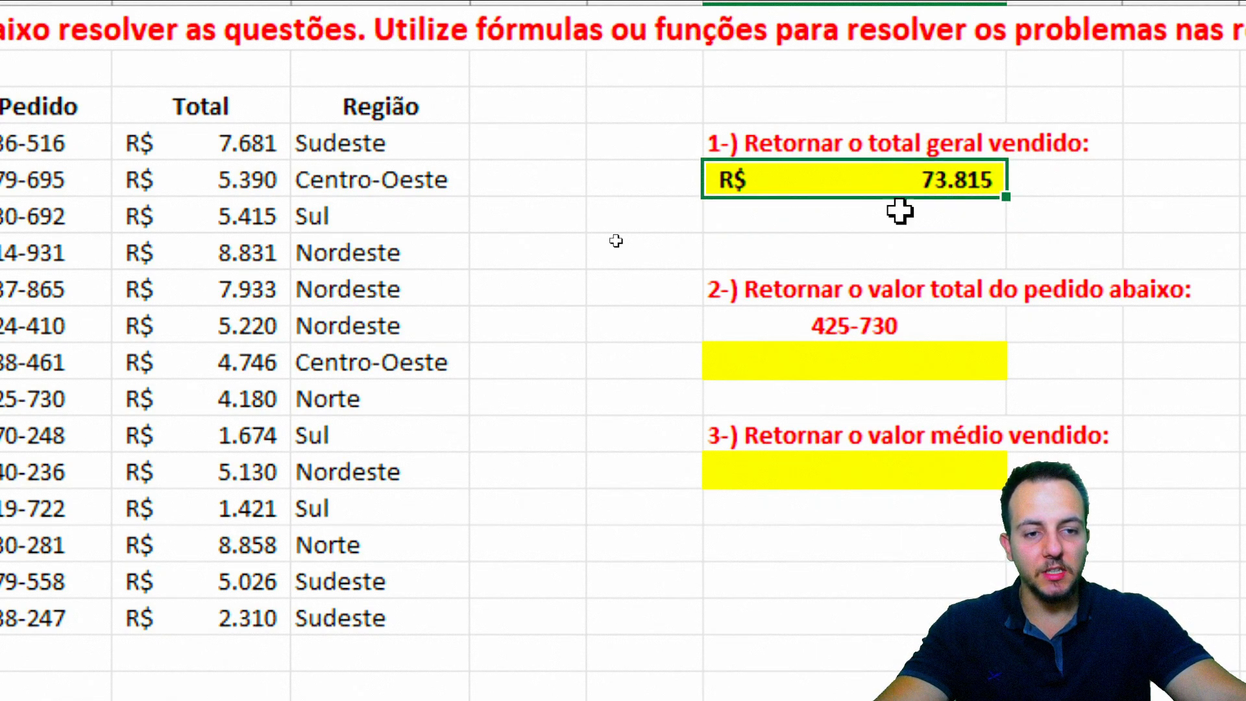
left_click(857, 142, "shift")
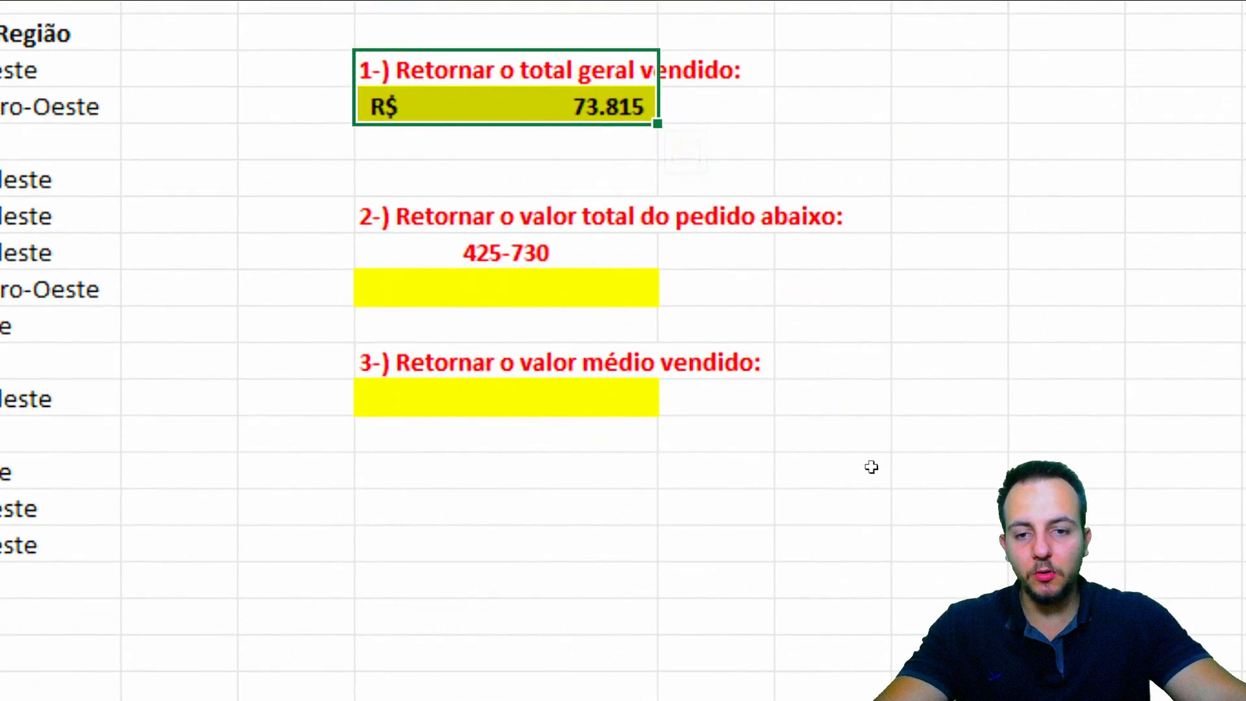
left_click(867, 359)
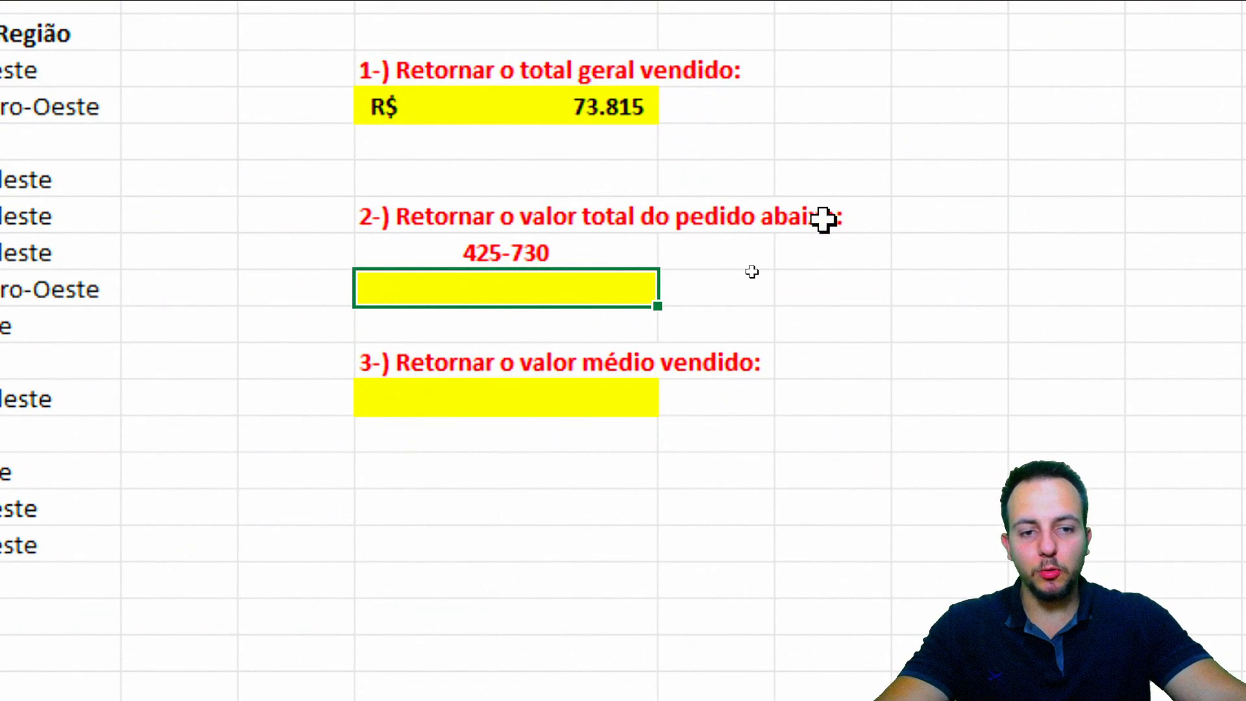
left_click(595, 248)
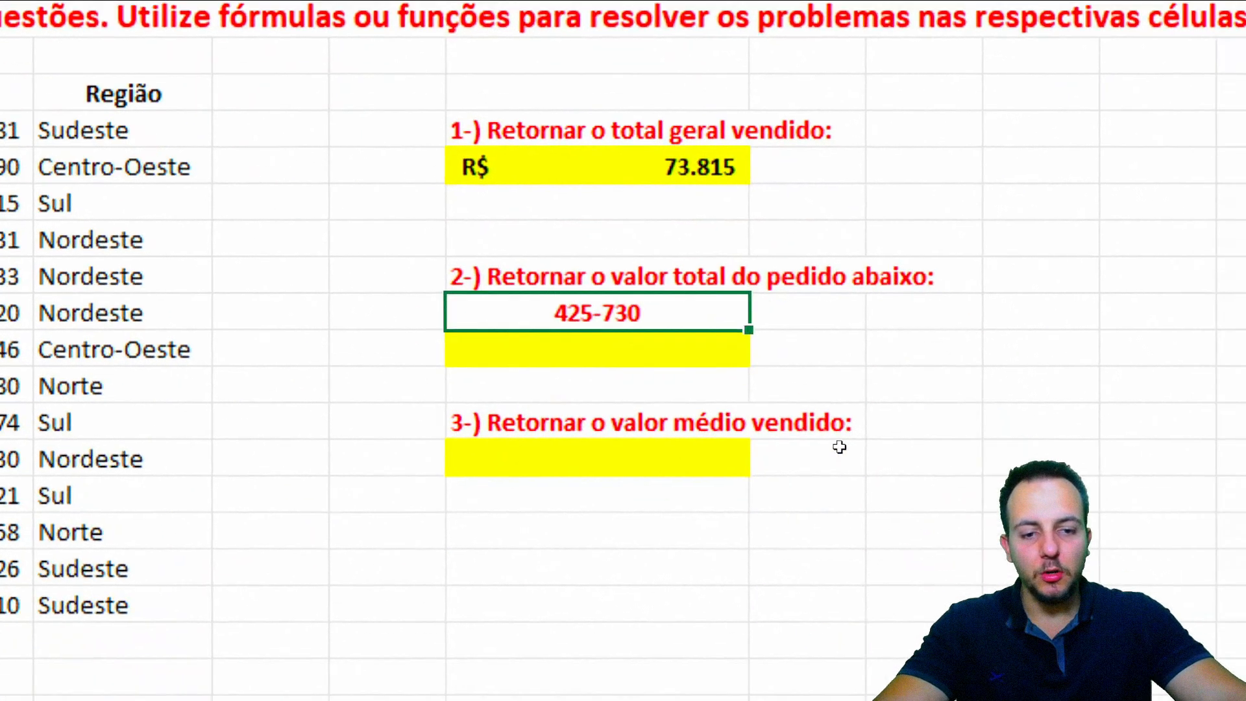
left_click(894, 471)
type("5454as")
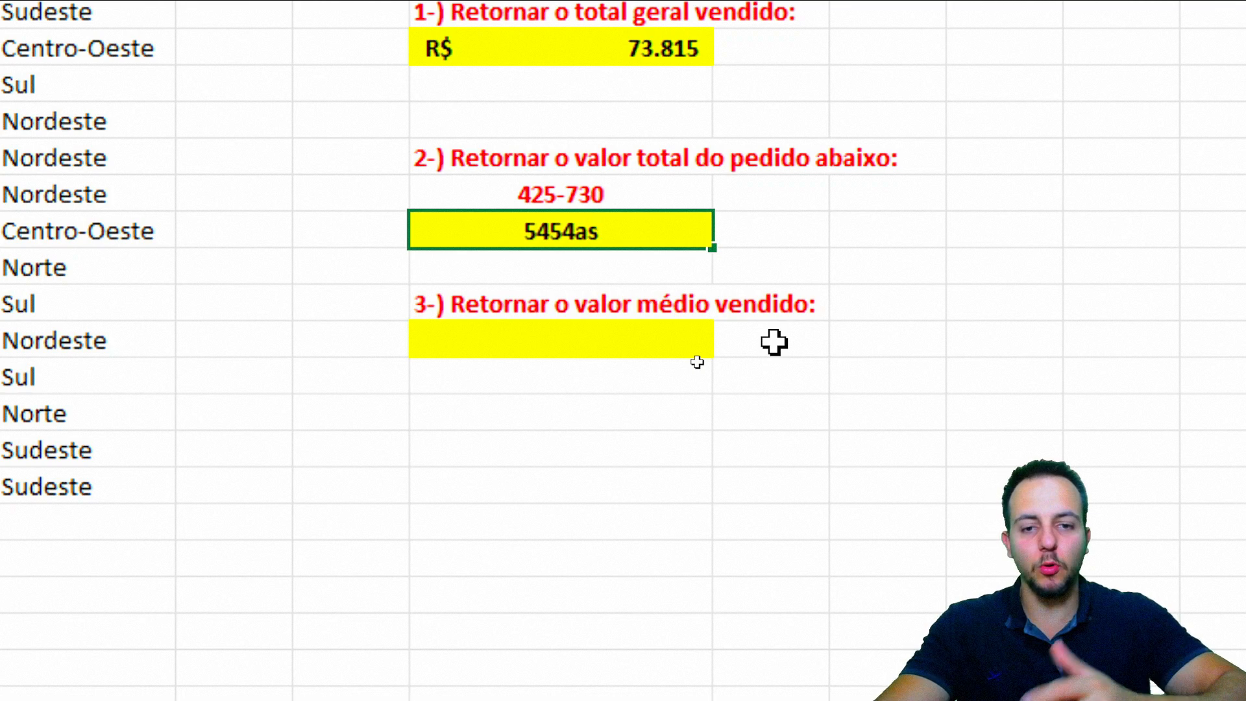
key("BackSpace")
key("BackSpace")
key("ctrl+Return")
key("Delete")
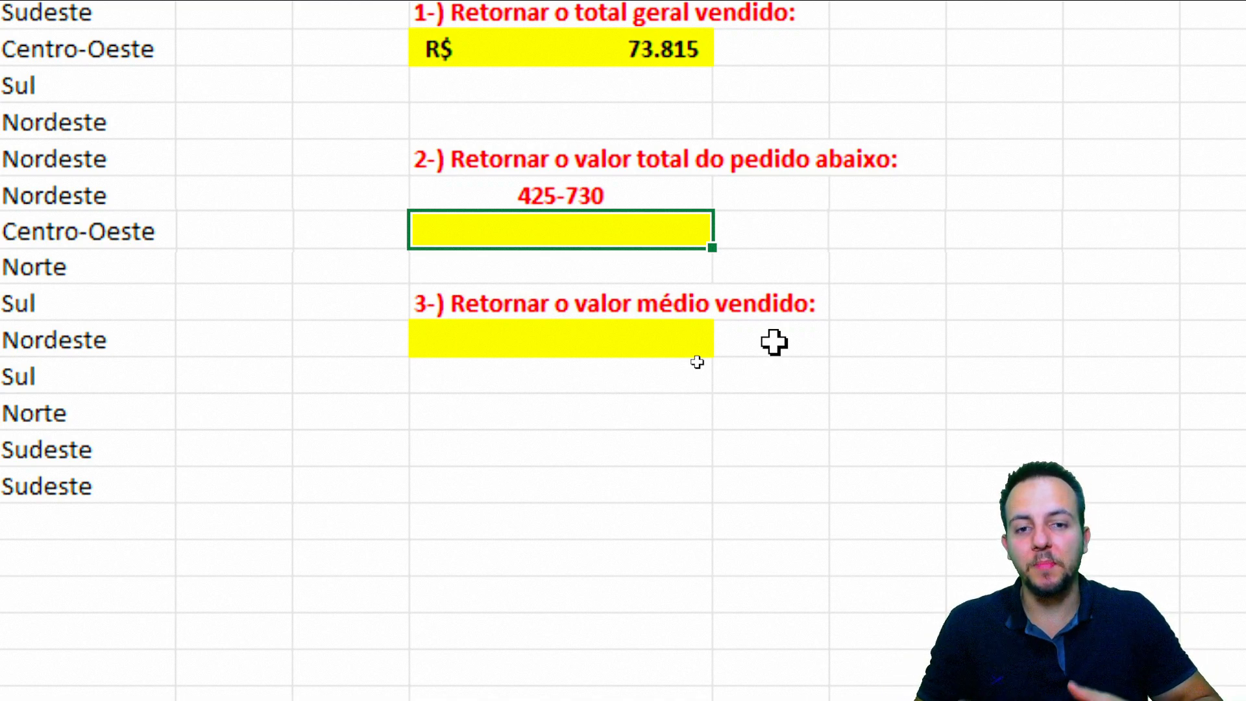
key("ctrl+2")
left_click_drag(505, 172, 628, 224)
left_click_drag(640, 199, 790, 199)
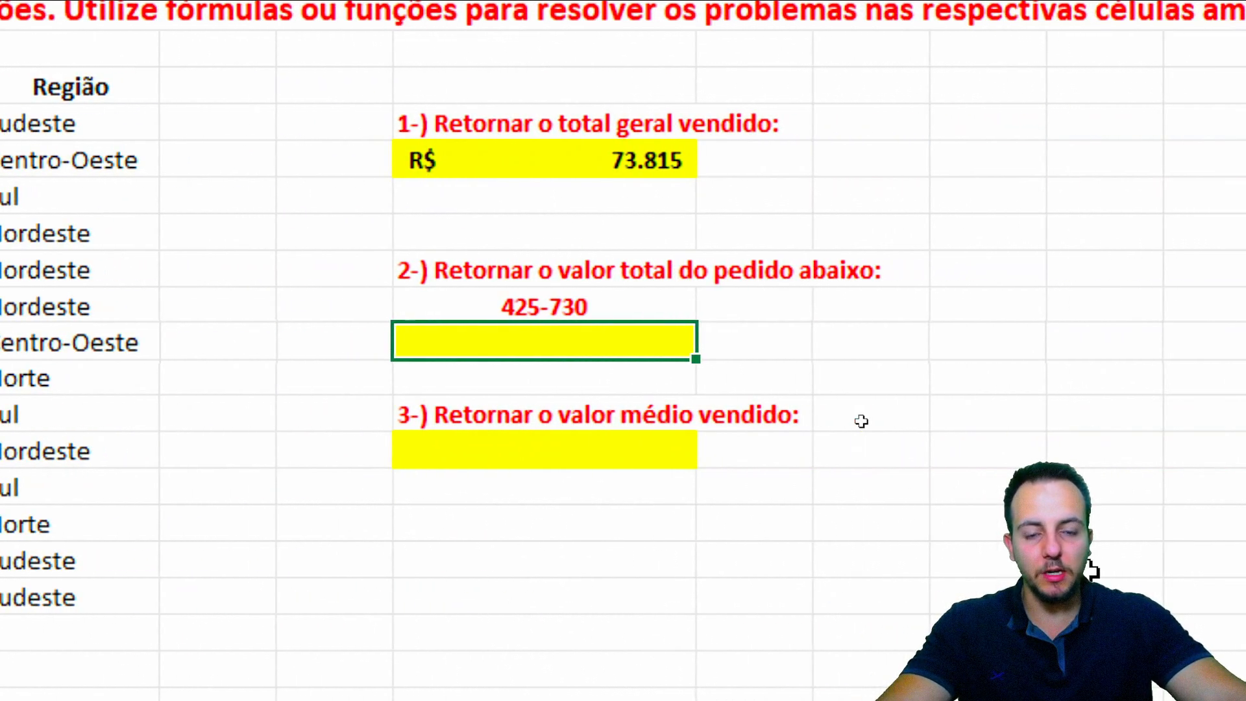
Step: Start a PROCV formula in question 2's yellow cell with H9 as the lookup value and C4:D17 as the table
type("=")
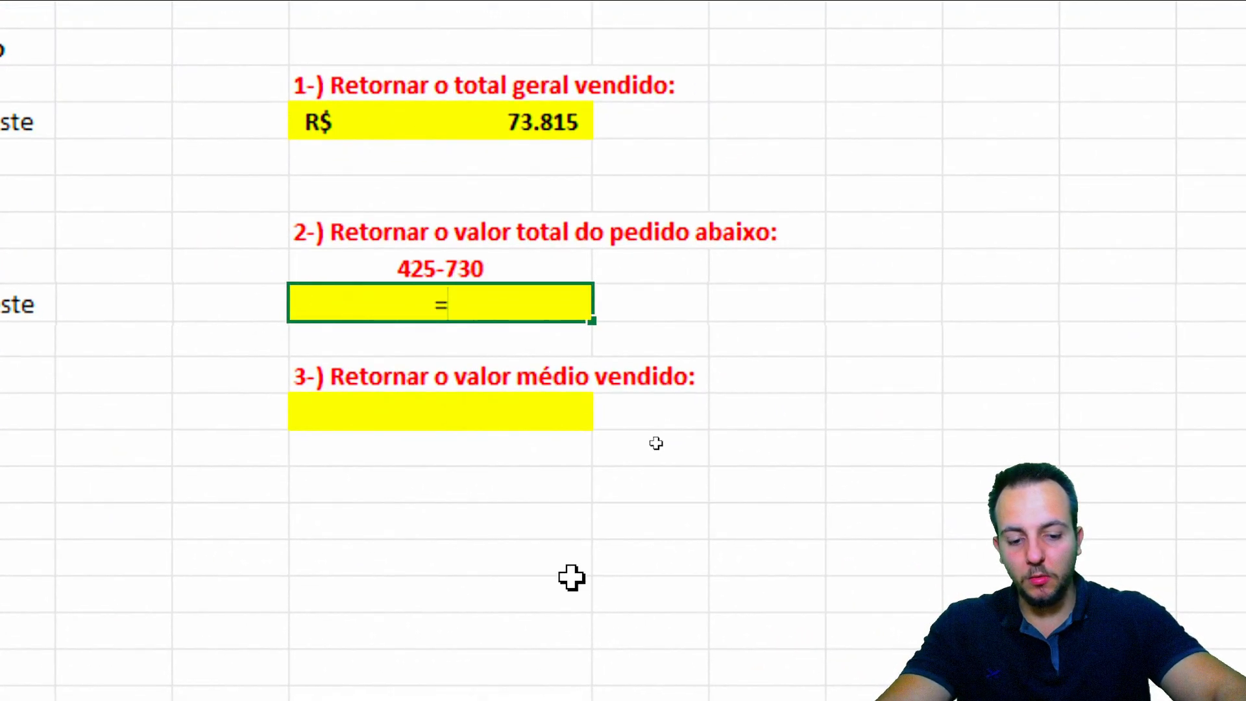
type("procv")
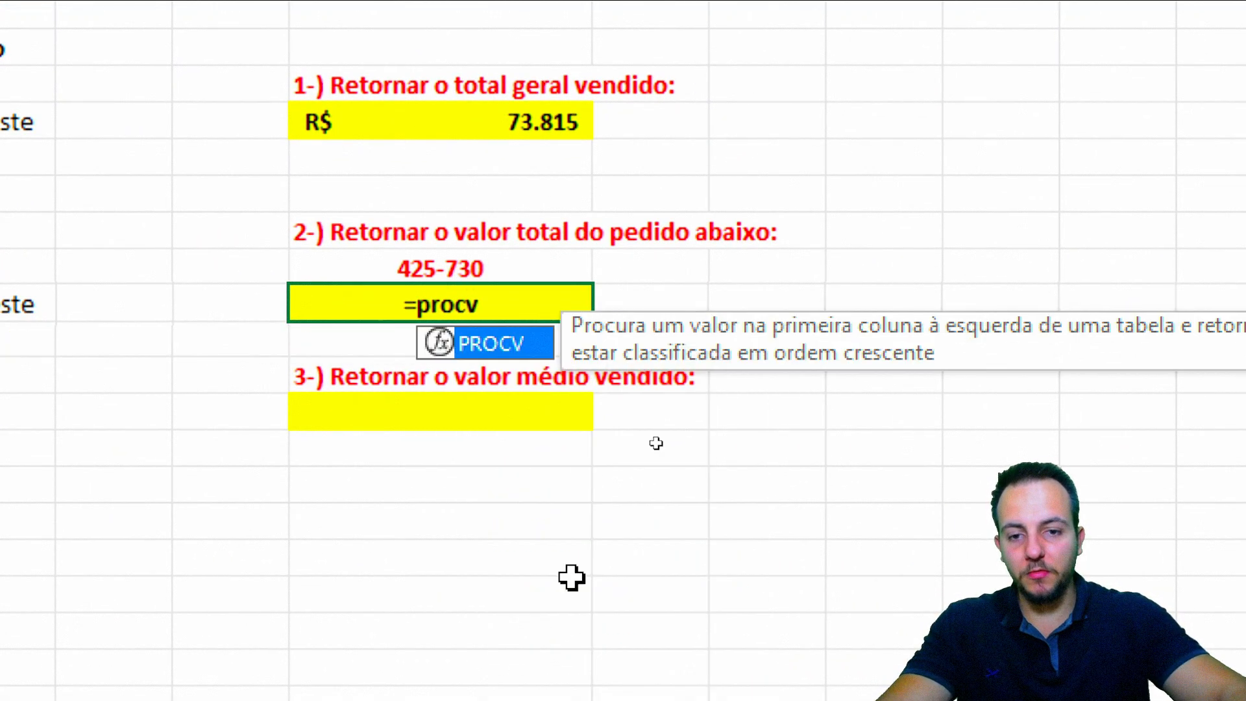
double_click(498, 344)
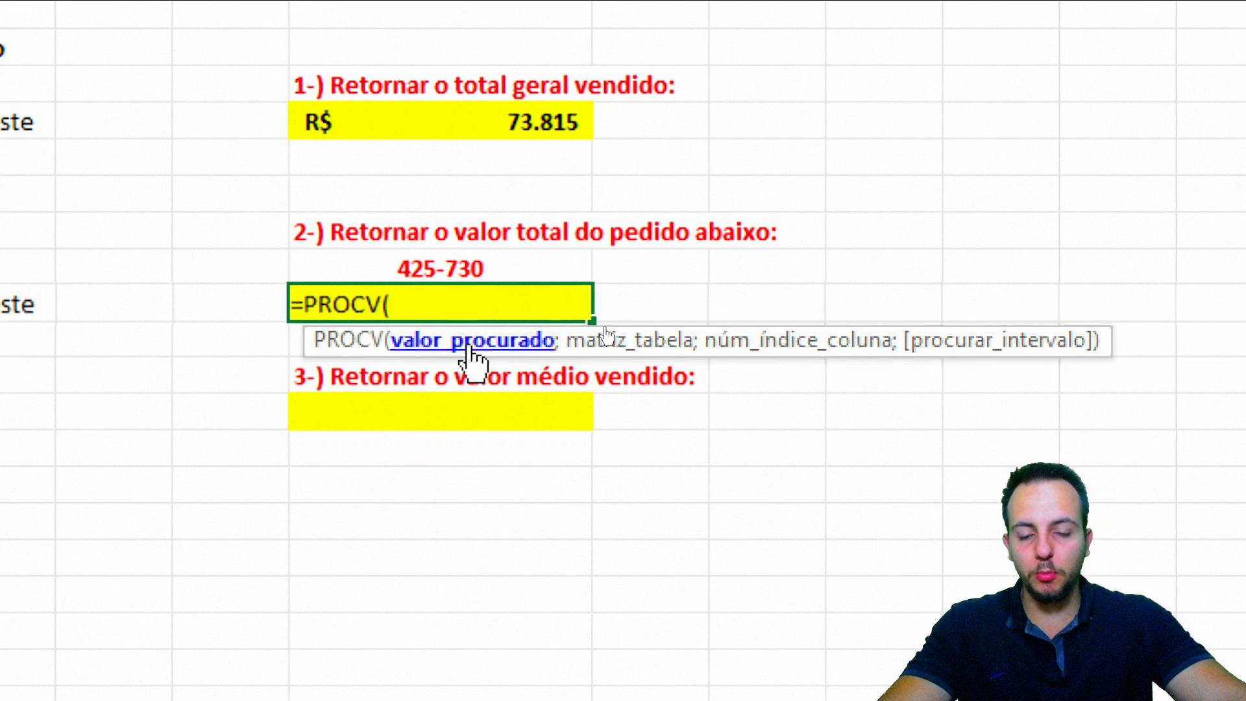
left_click(473, 270)
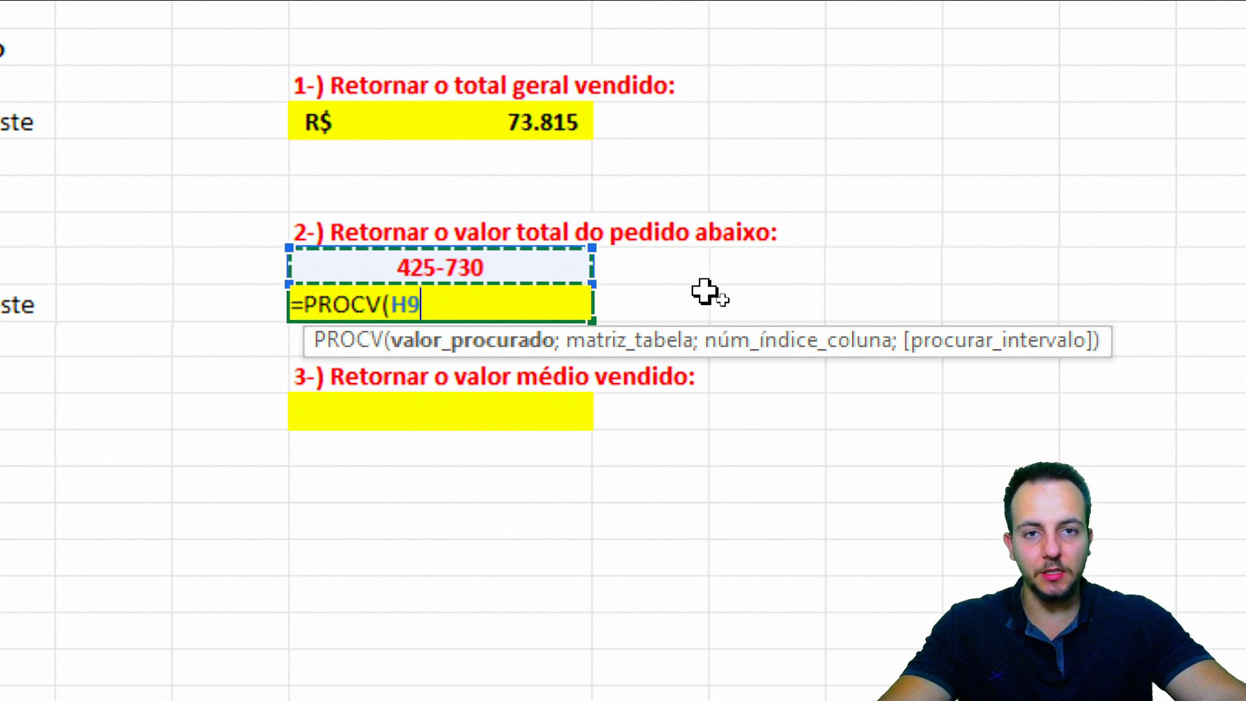
type(";")
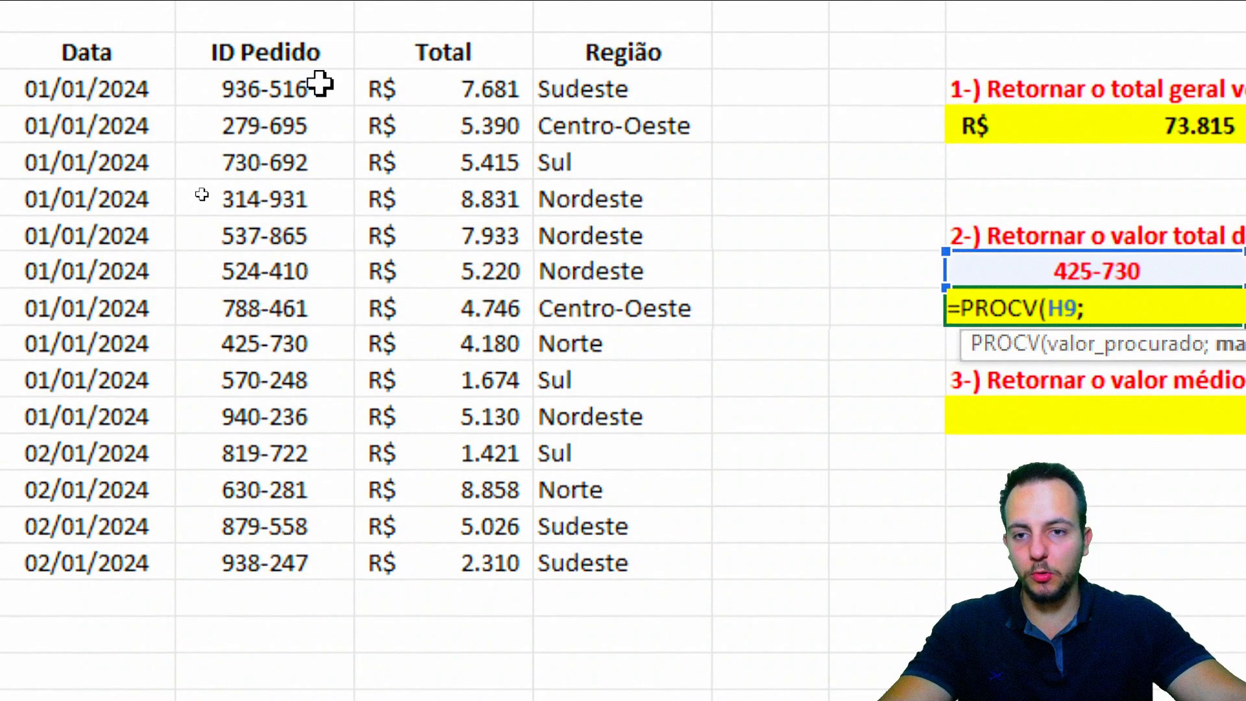
left_click_drag(320, 84, 288, 560)
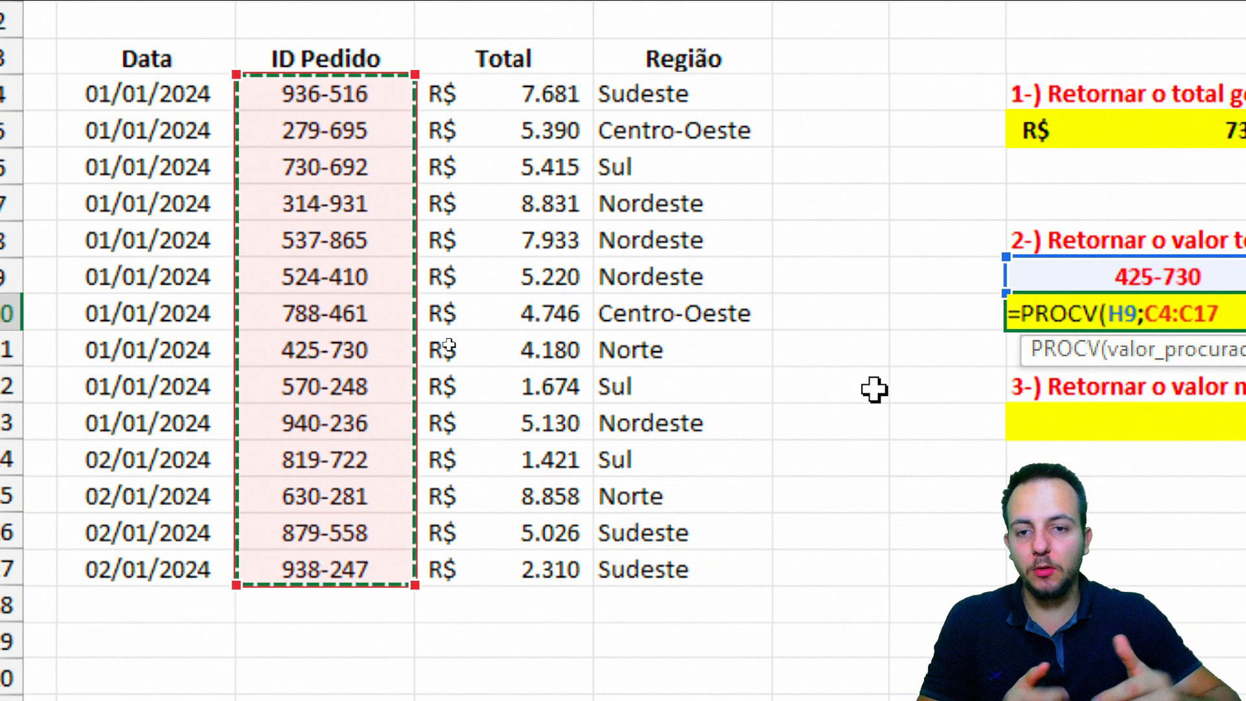
left_click_drag(368, 102, 448, 567)
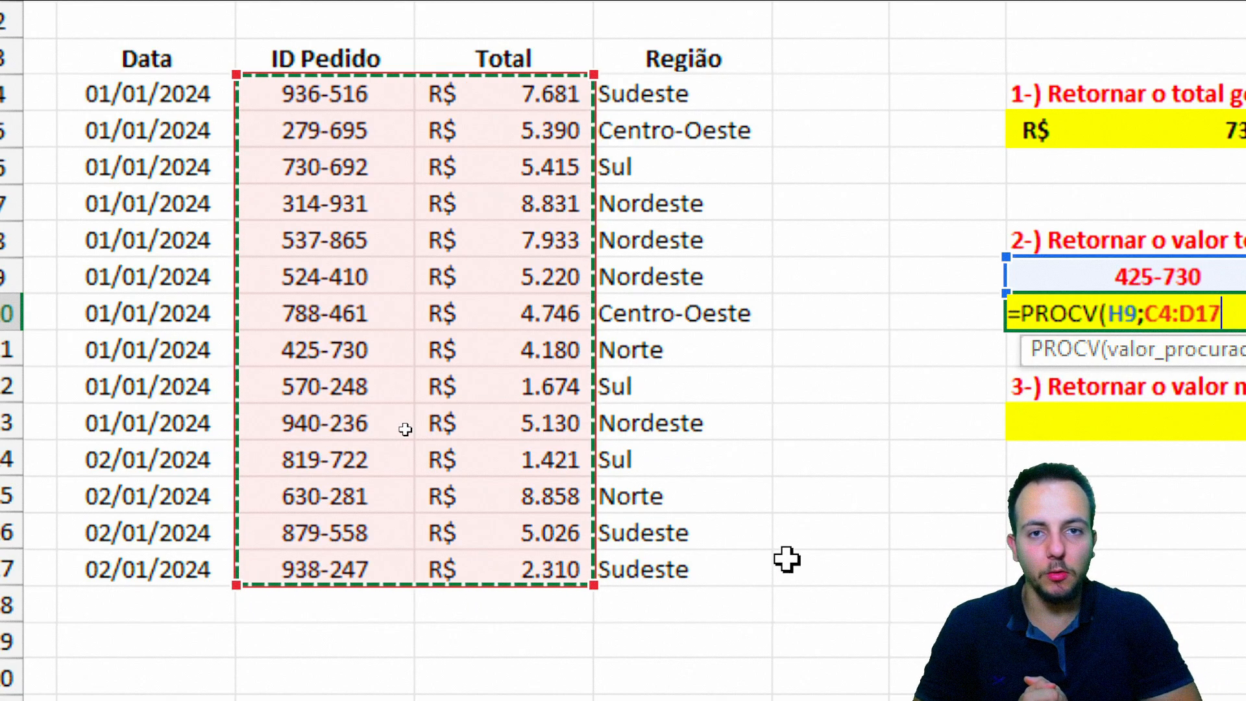
Step: Complete the PROCV formula with column index 2 and the exact-match option FALSO, and enter it
type(";")
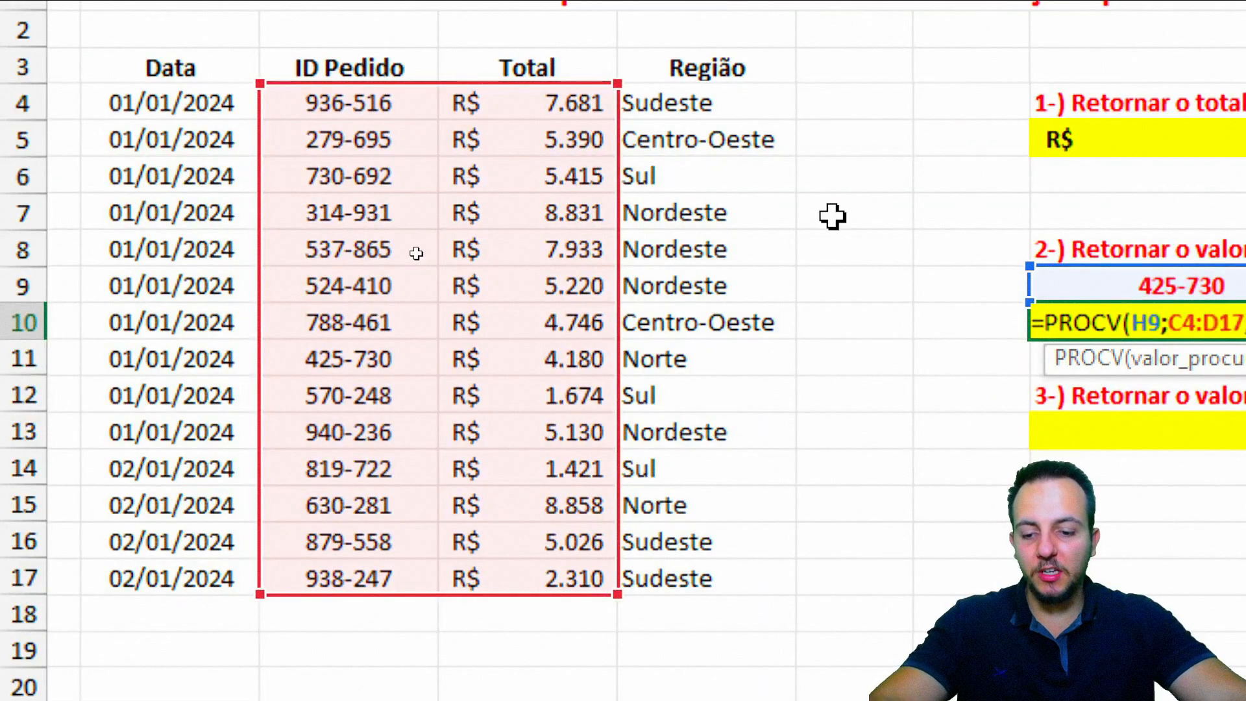
mouse_move(254, 76)
left_mouse_down()
mouse_move(362, 335)
mouse_move(613, 570)
left_mouse_up()
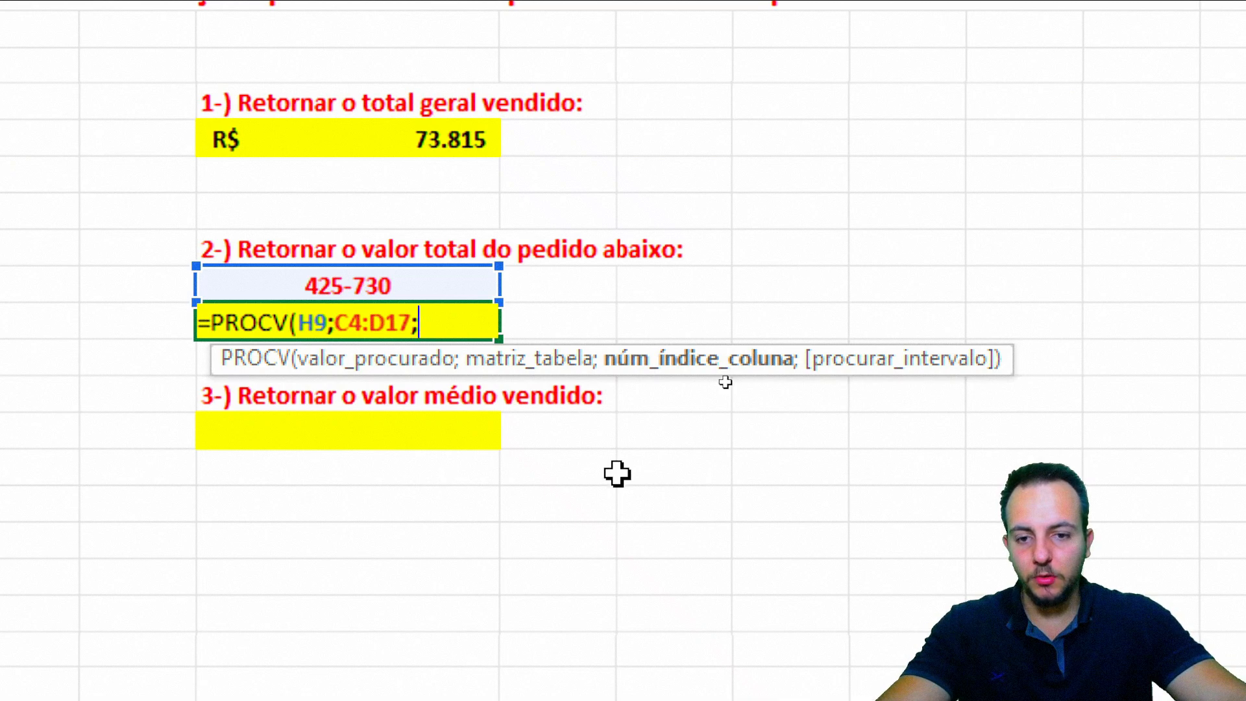
type("2")
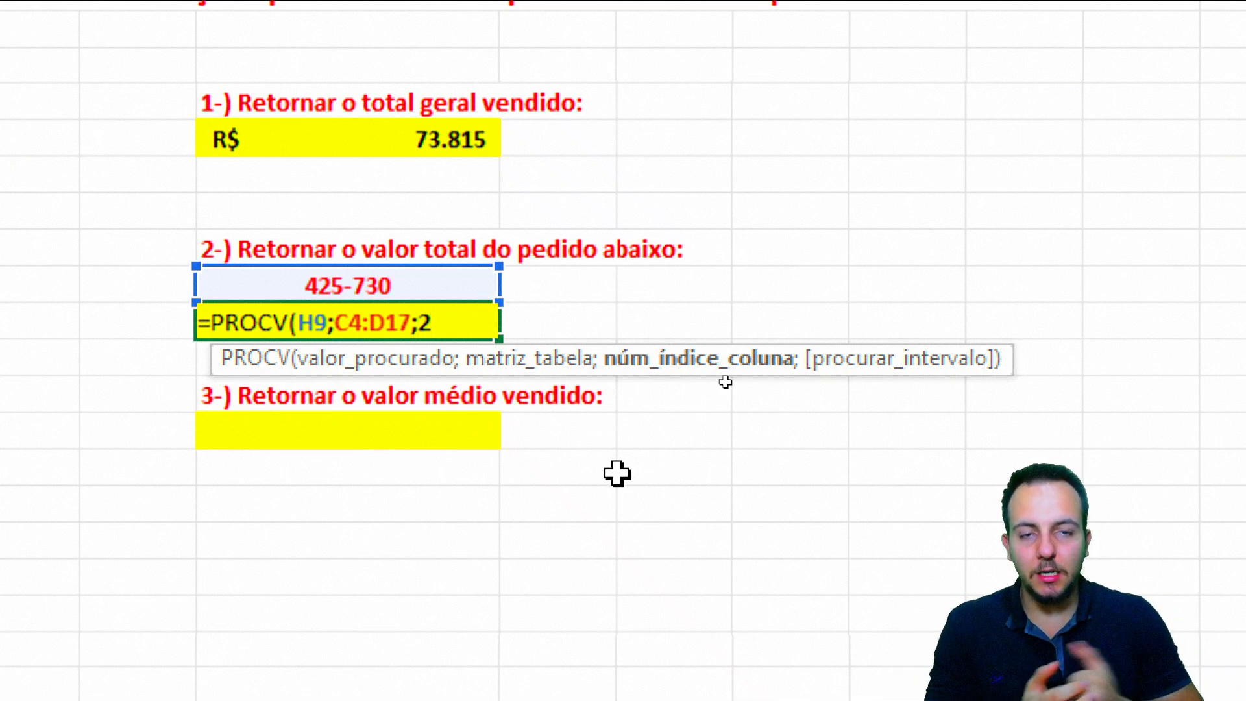
type(";")
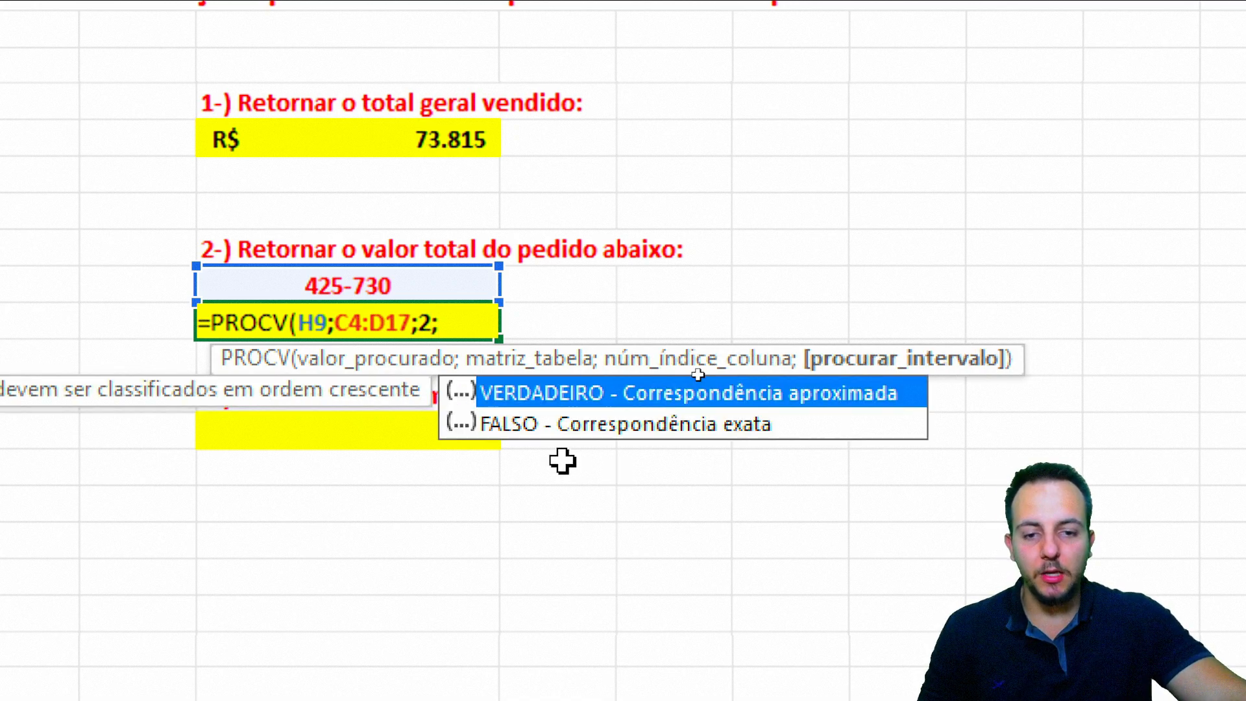
double_click(575, 428)
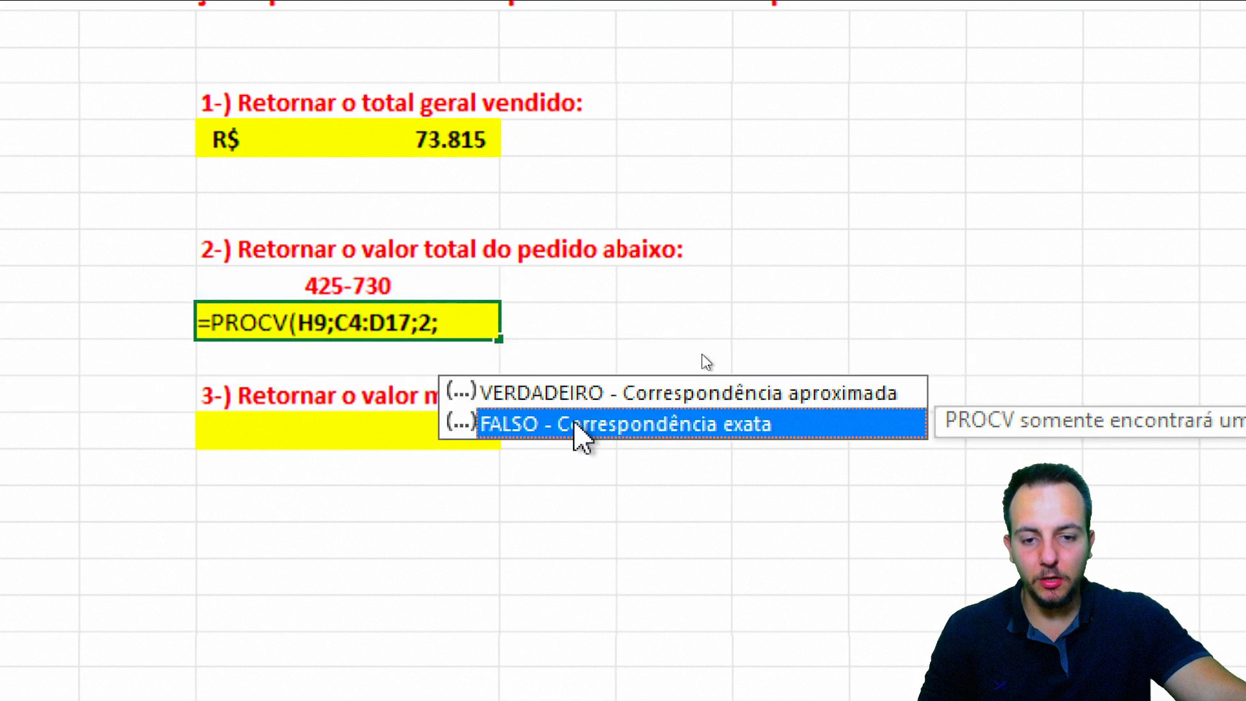
type(")")
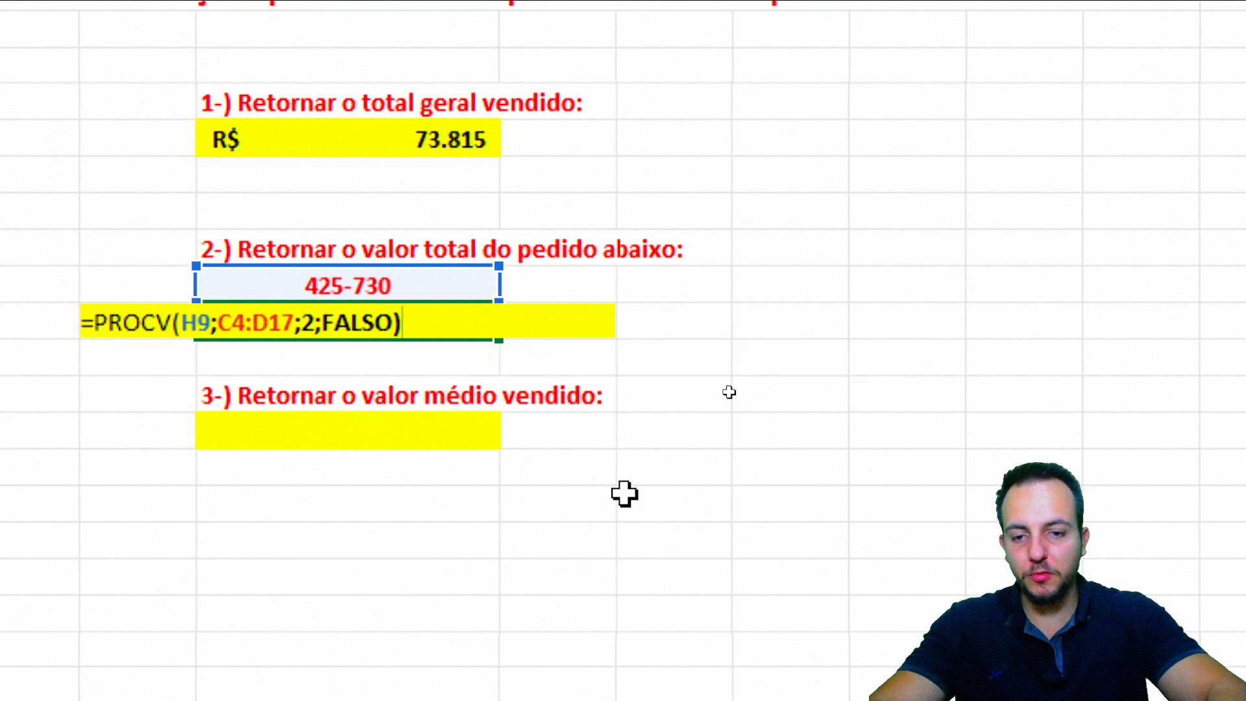
key("Return")
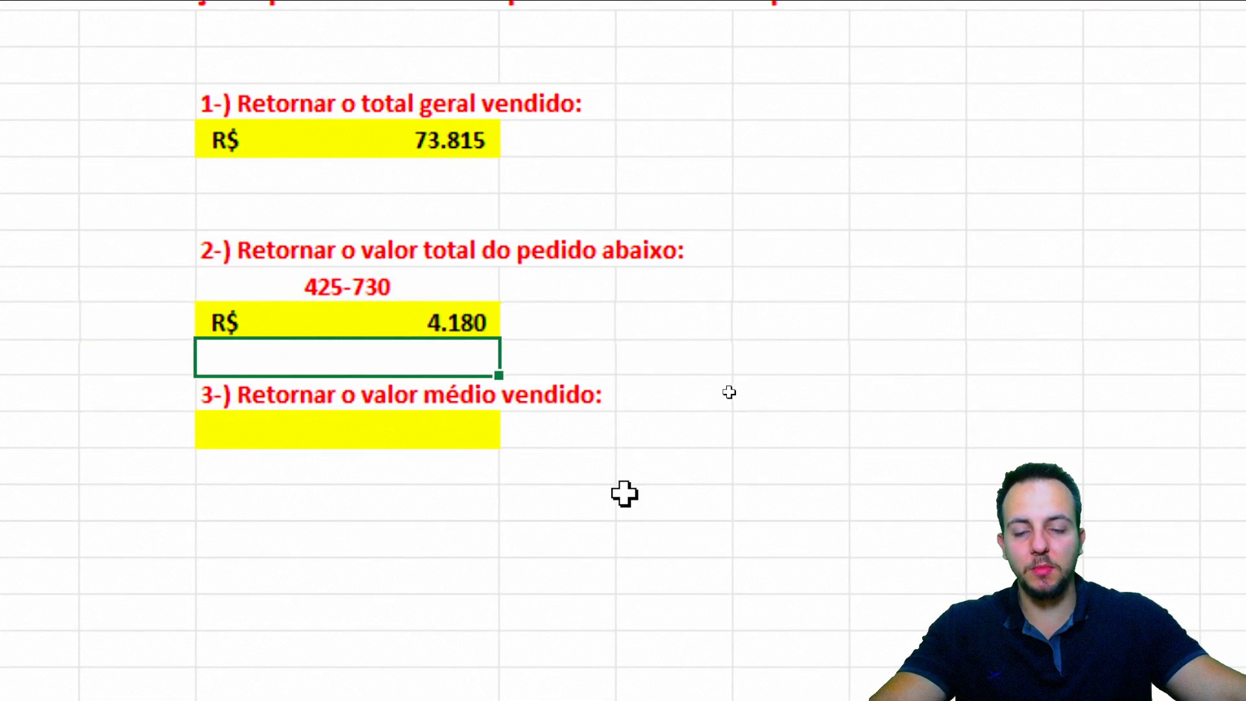
Step: Check question 2's lookup result and select the yellow answer cell under question 3
left_click(373, 322)
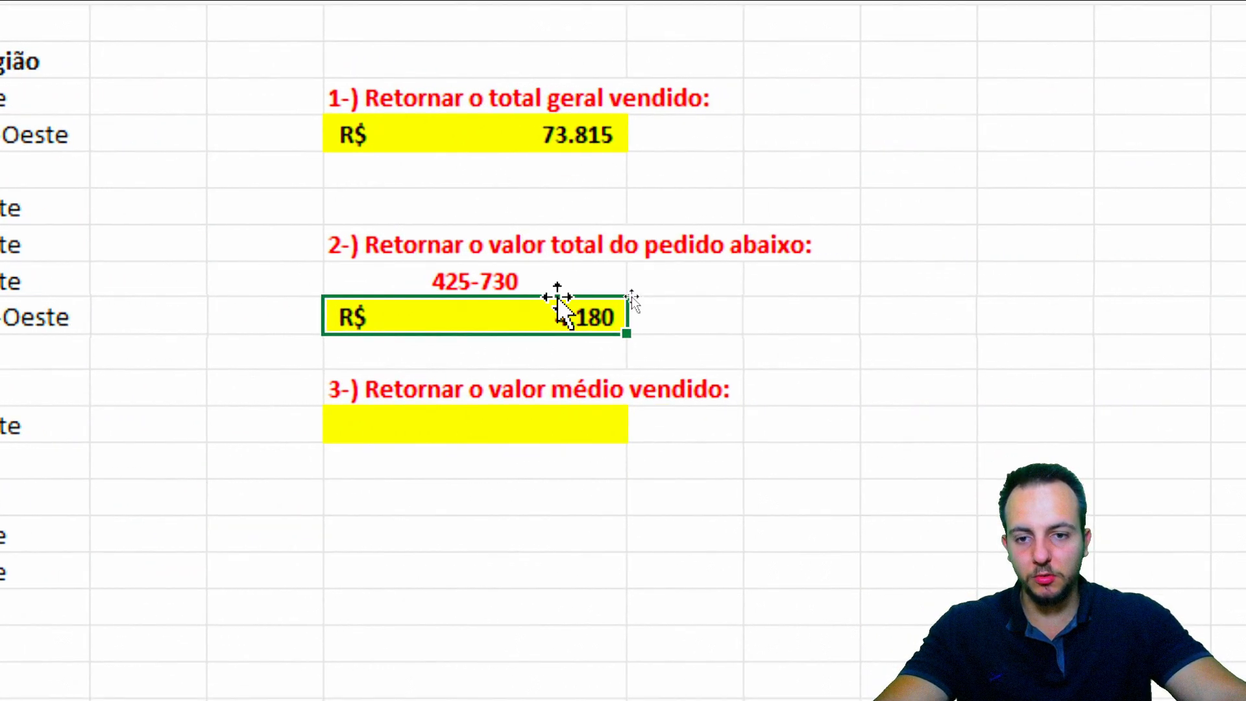
left_click(535, 383)
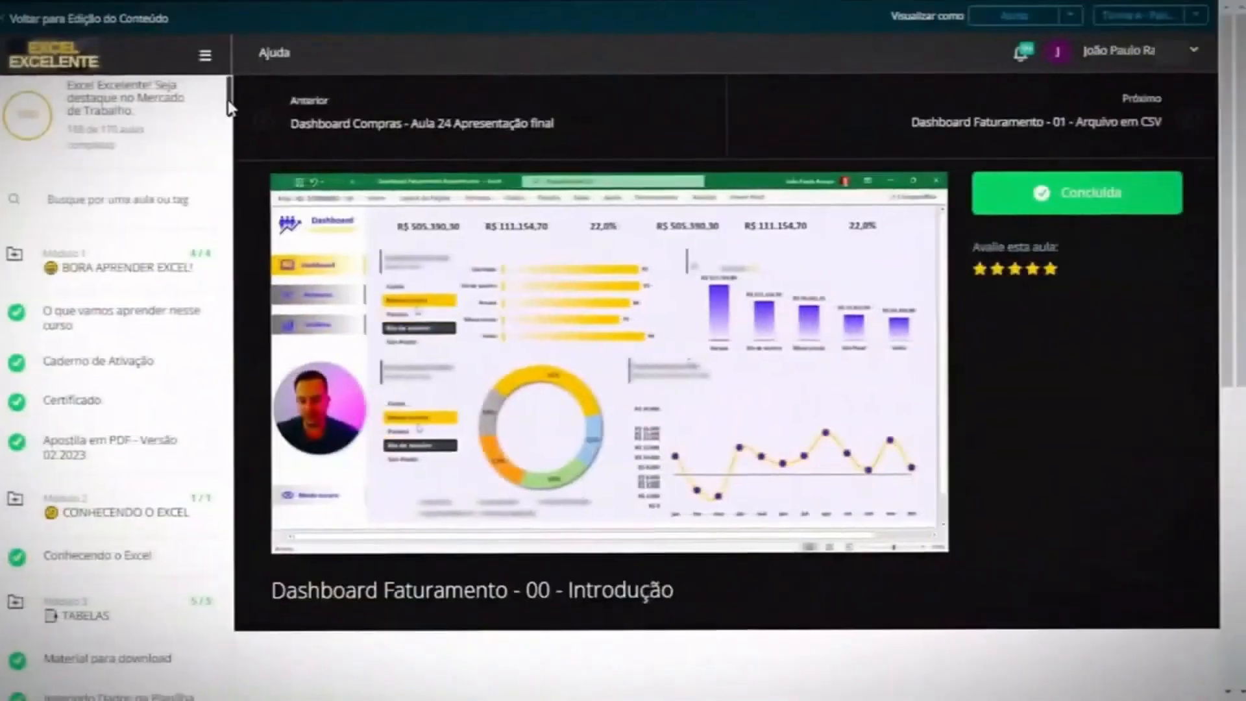
left_click_drag(245, 133, 239, 403)
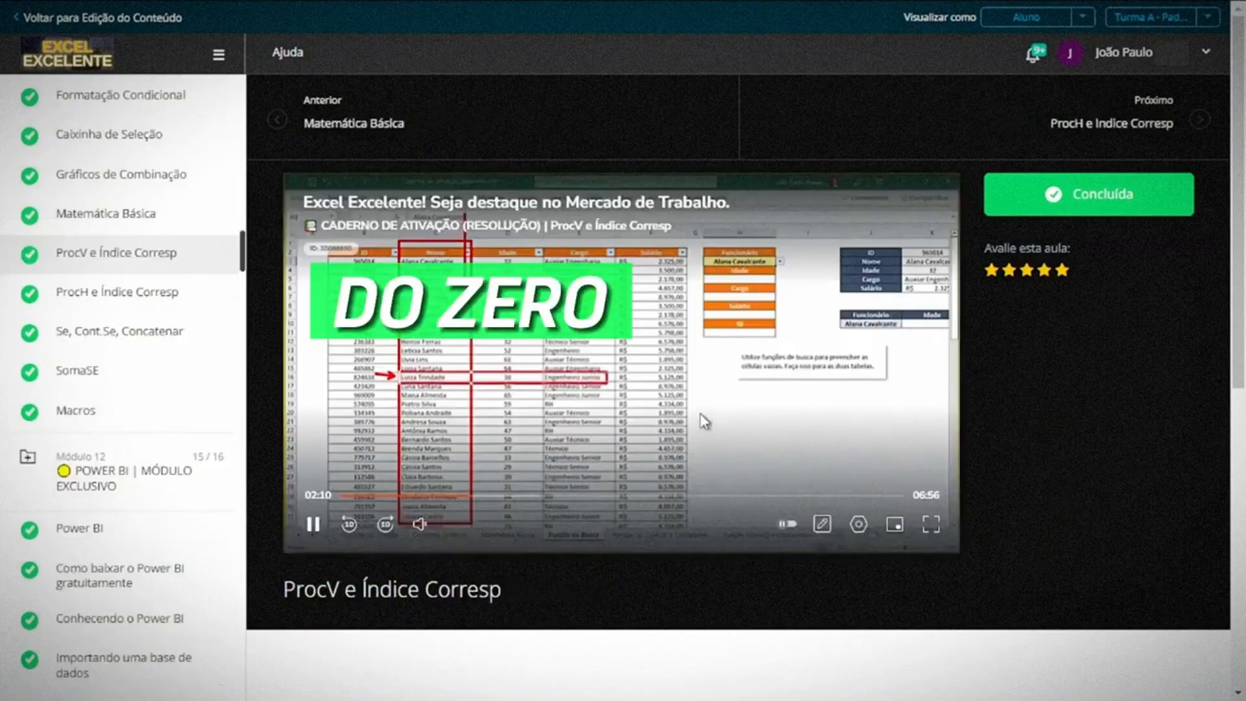
left_click_drag(247, 254, 236, 316)
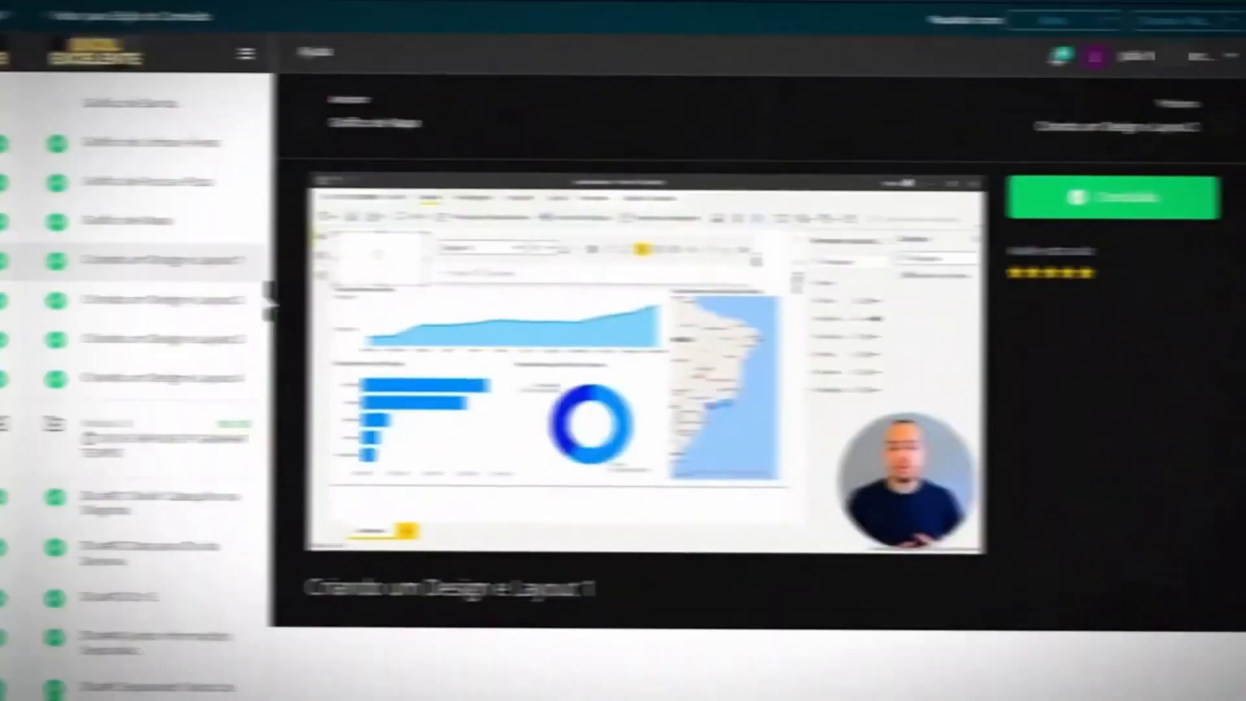
left_click_drag(242, 329, 240, 616)
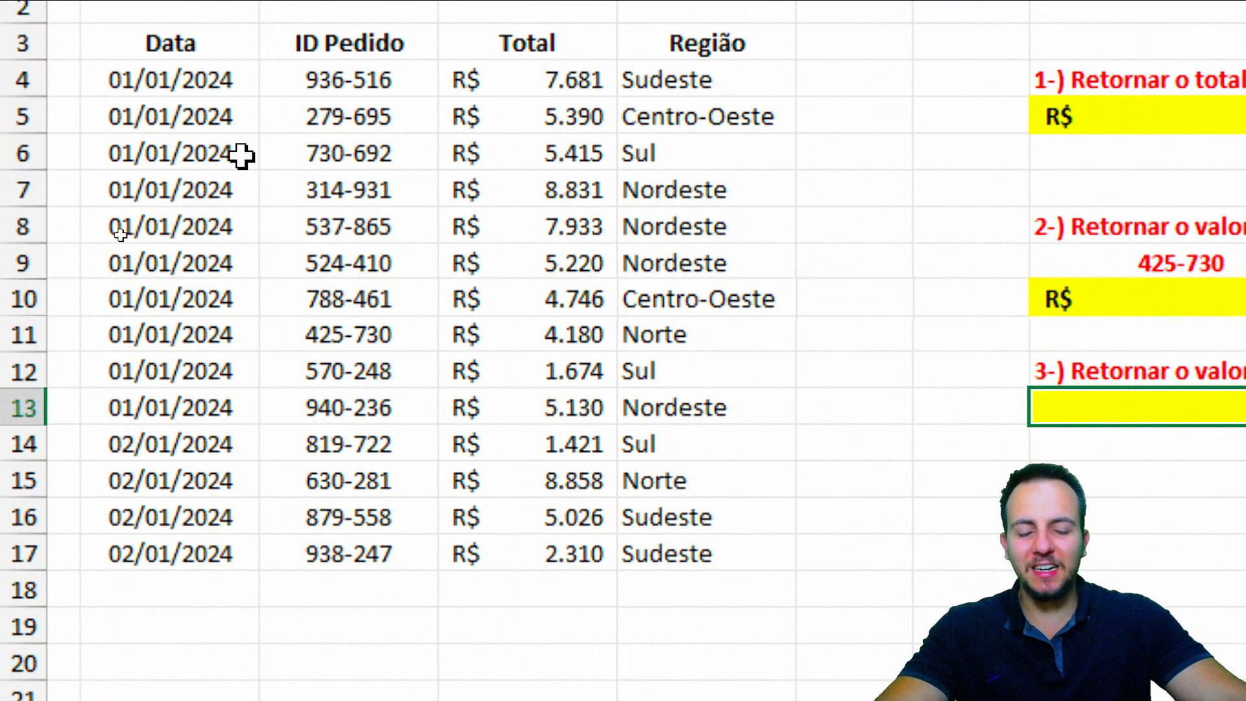
key("ctrl+2")
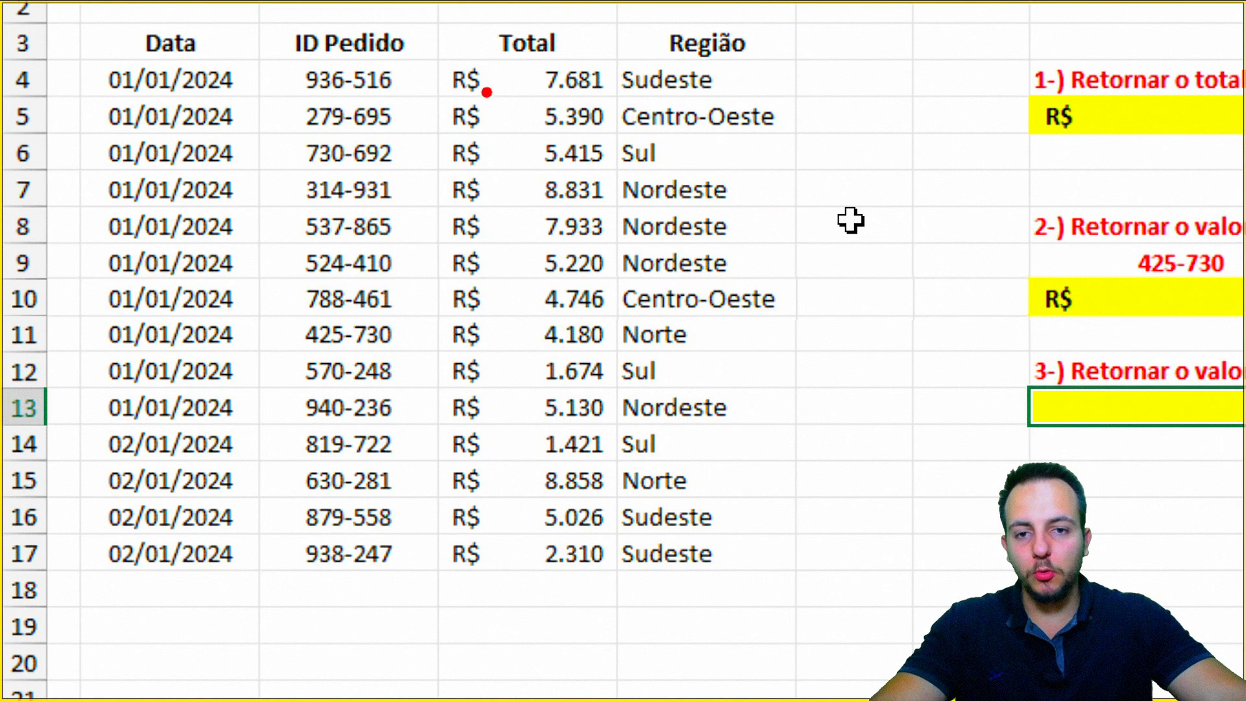
mouse_move(434, 58)
left_mouse_down()
mouse_move(615, 486)
mouse_move(624, 580)
mouse_move(614, 585)
mouse_move(717, 642)
left_mouse_up()
key("ctrl+z")
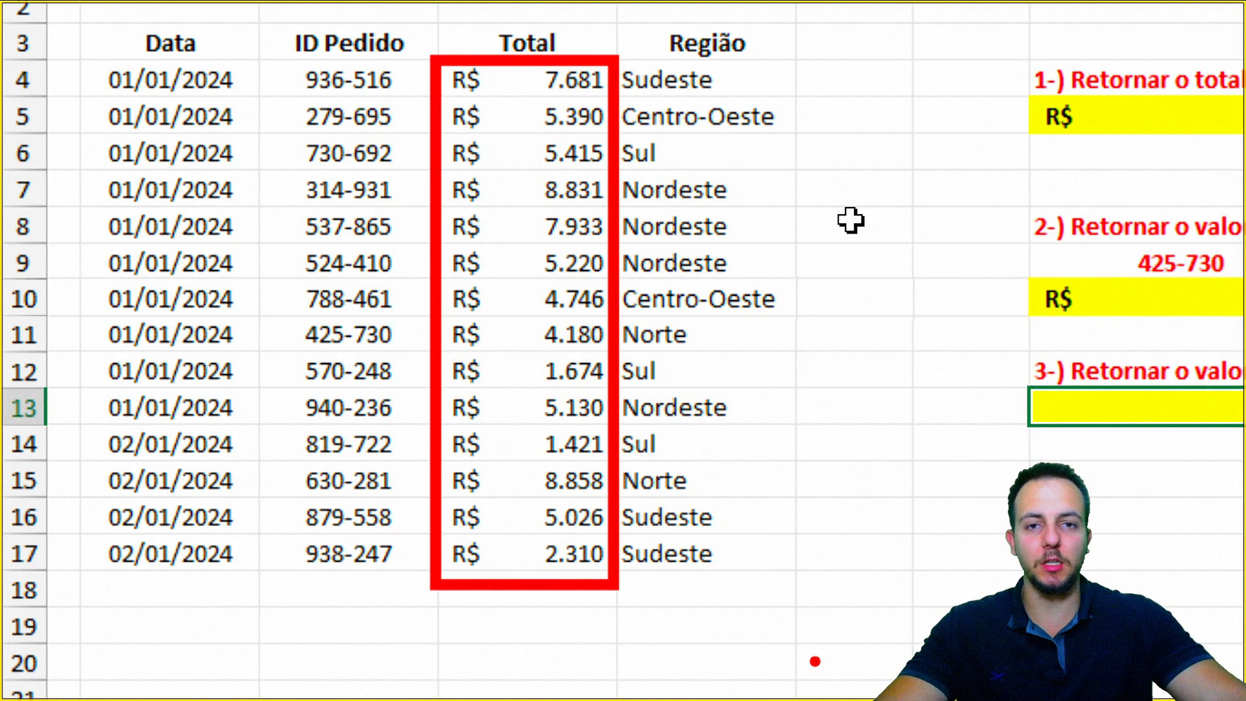
left_click_drag(547, 638, 766, 513)
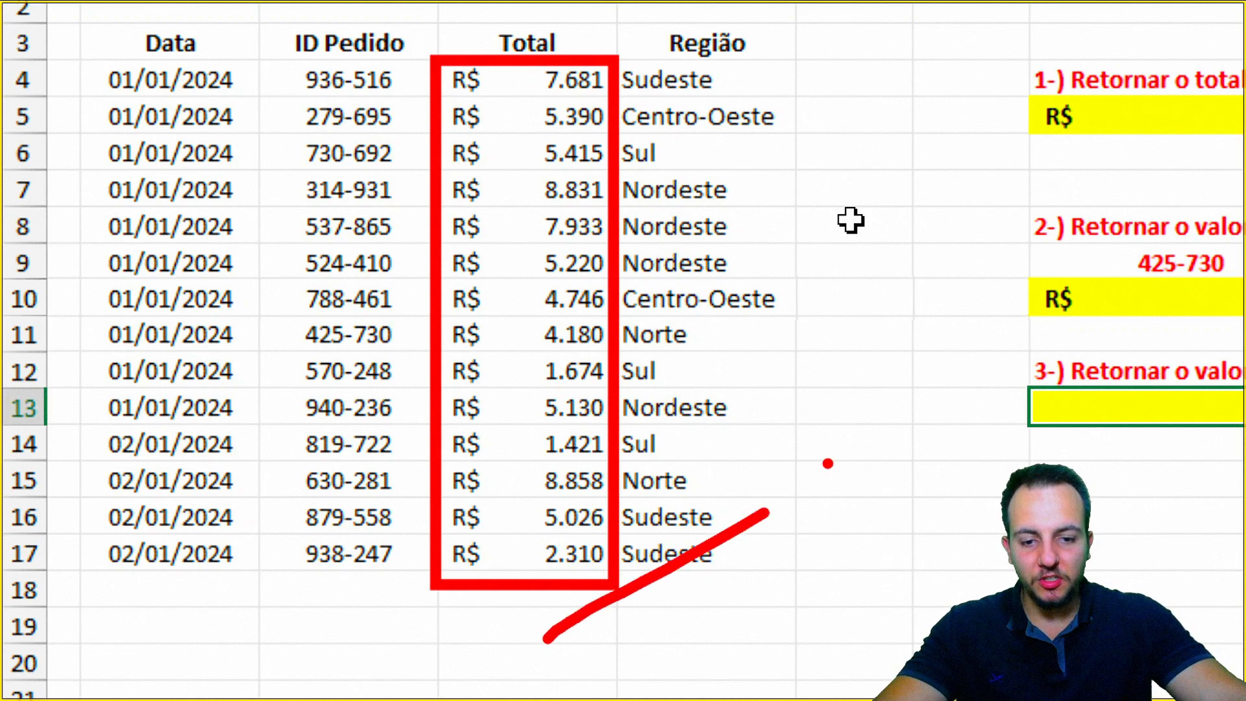
key("ctrl+z")
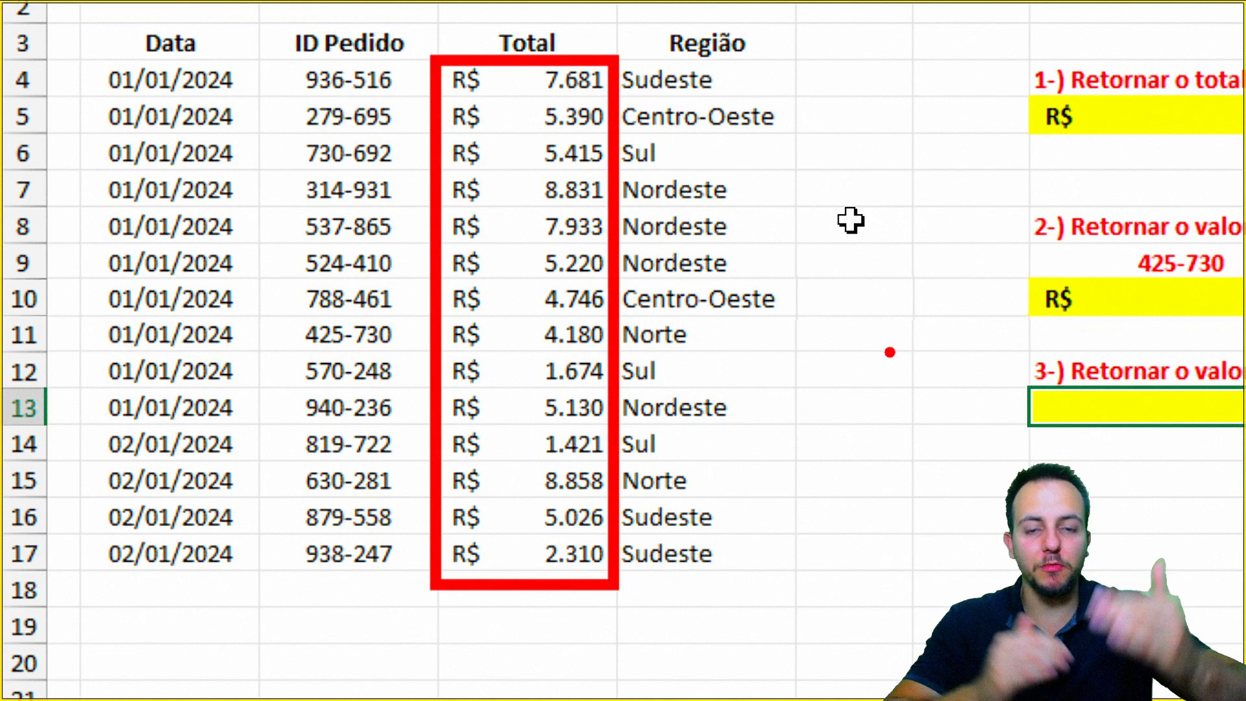
key("ctrl+z")
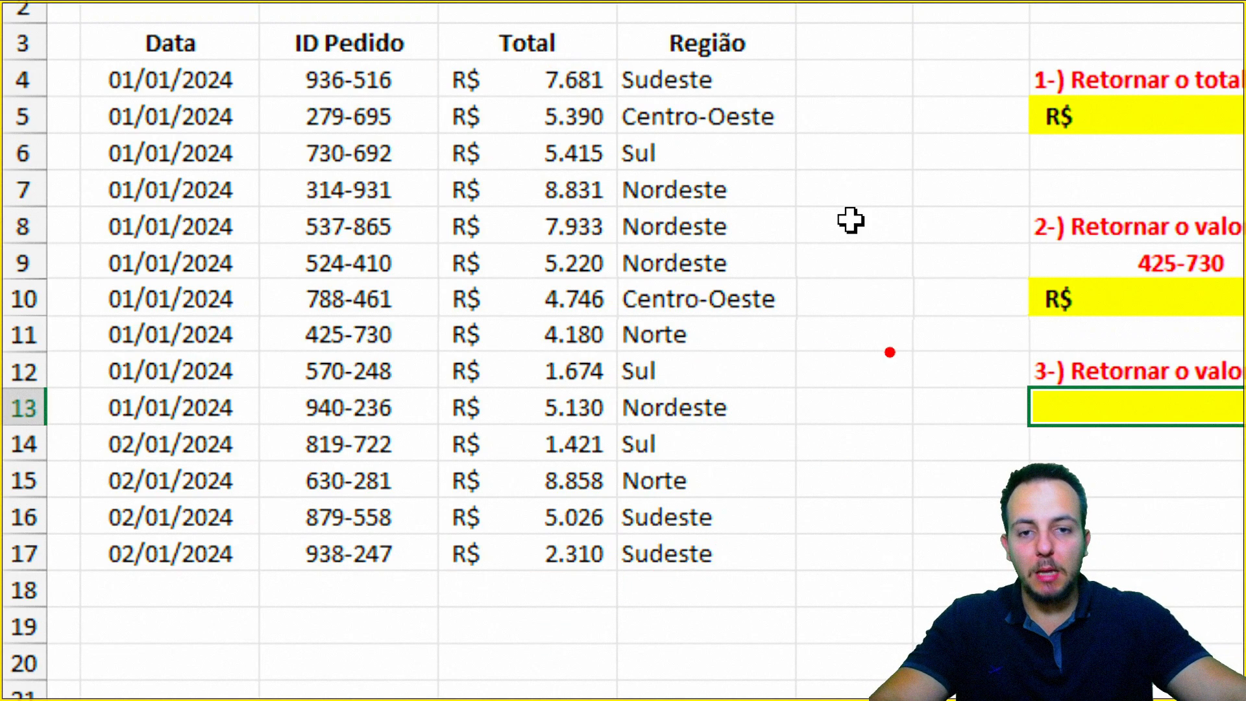
left_click_drag(523, 56, 621, 102)
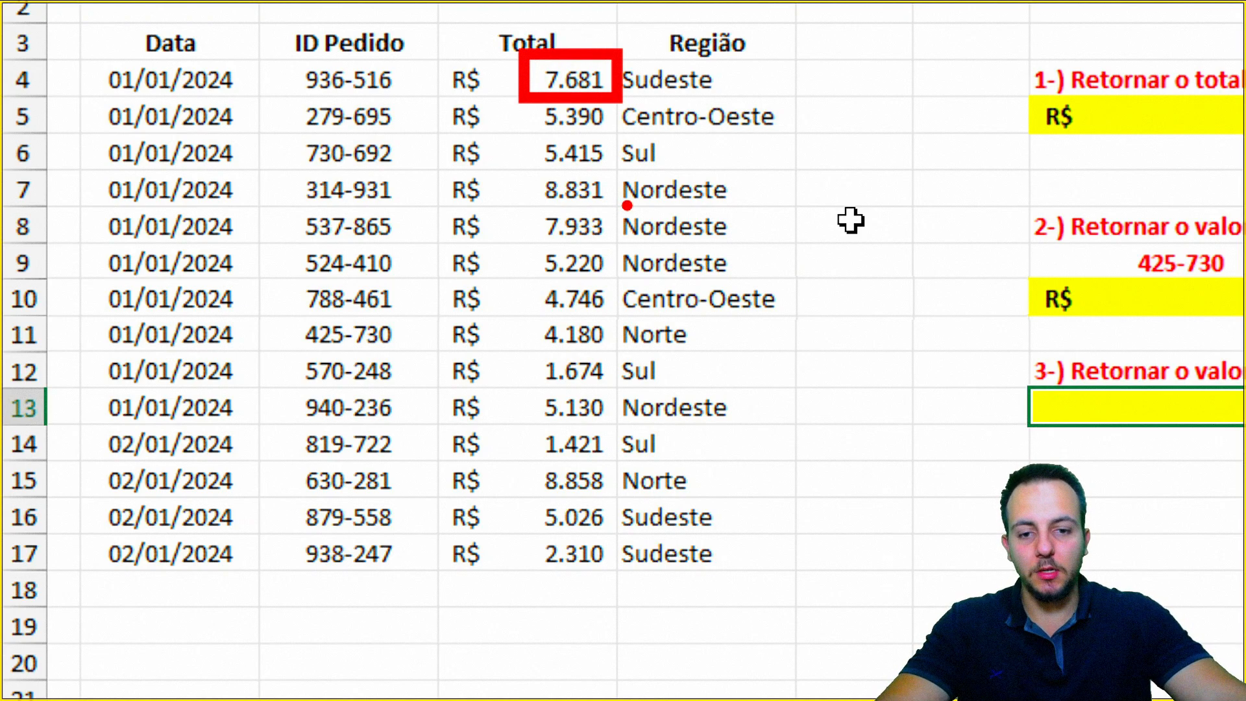
mouse_move(498, 342)
left_mouse_down()
mouse_move(618, 400)
mouse_move(768, 363)
left_mouse_up()
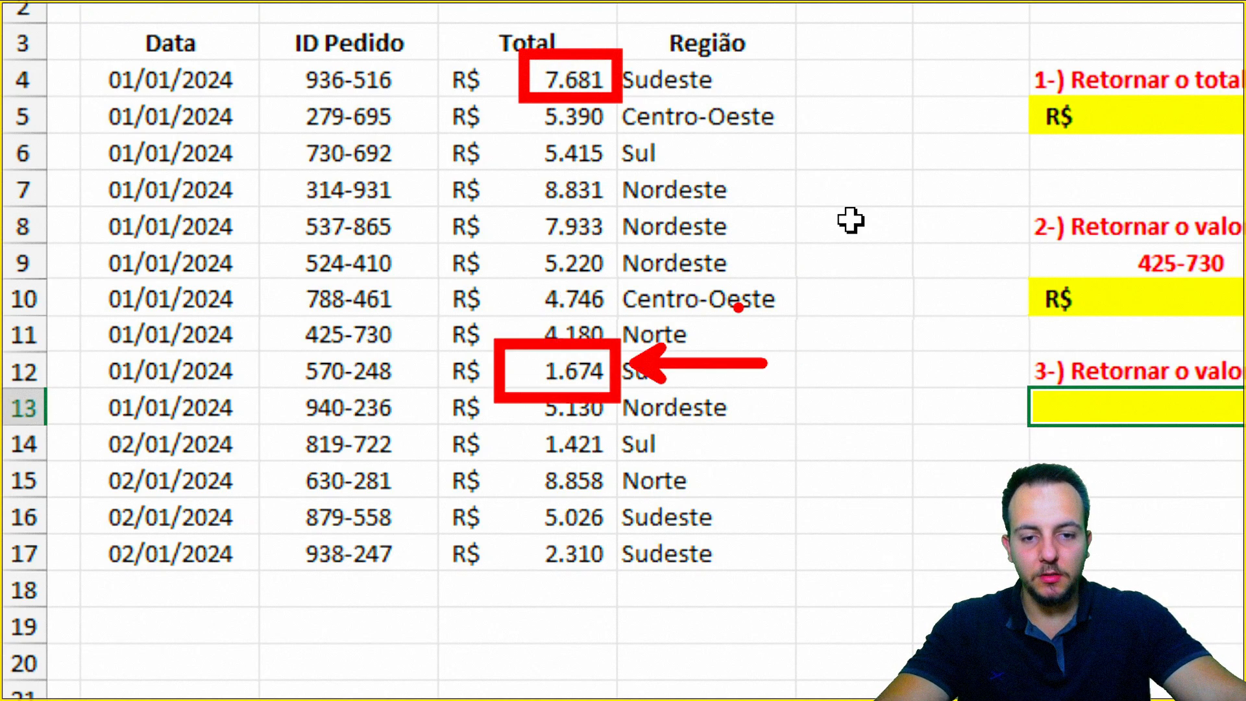
left_click_drag(635, 76, 761, 75)
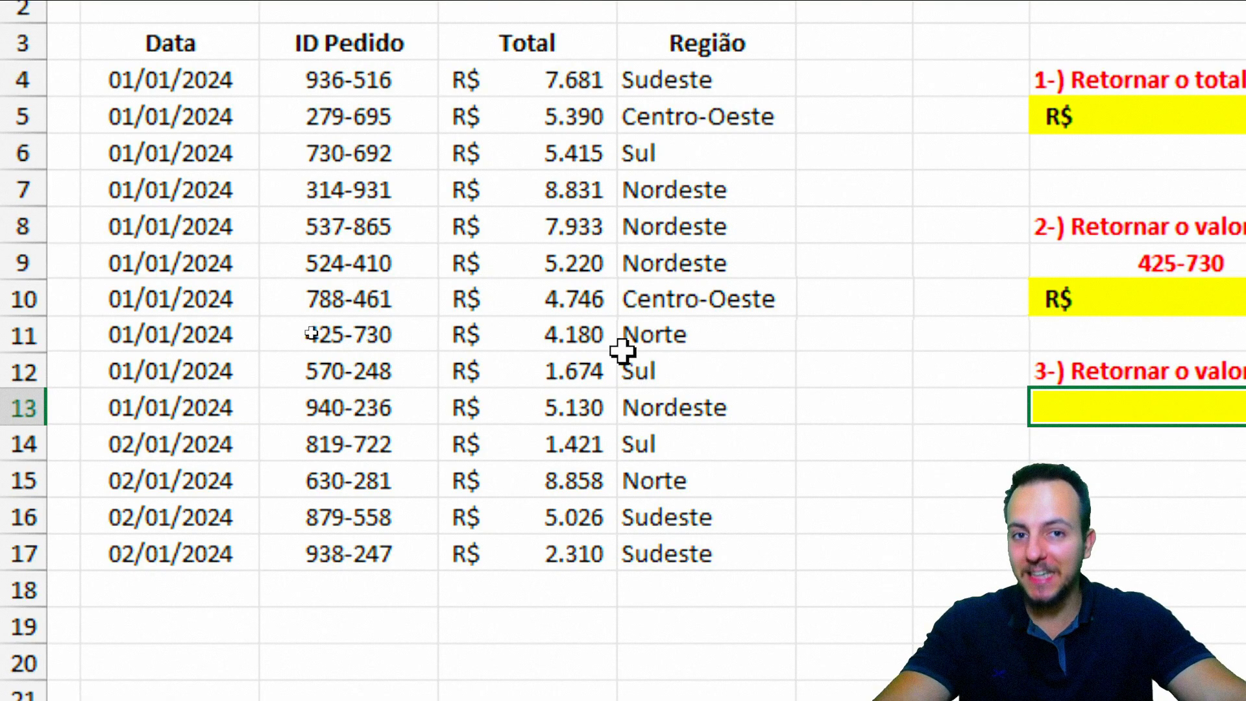
Step: Calculate the average of the Total values in D4:D17 with MÉDIA in question 3's yellow cell and check the sheet's answers
type("=")
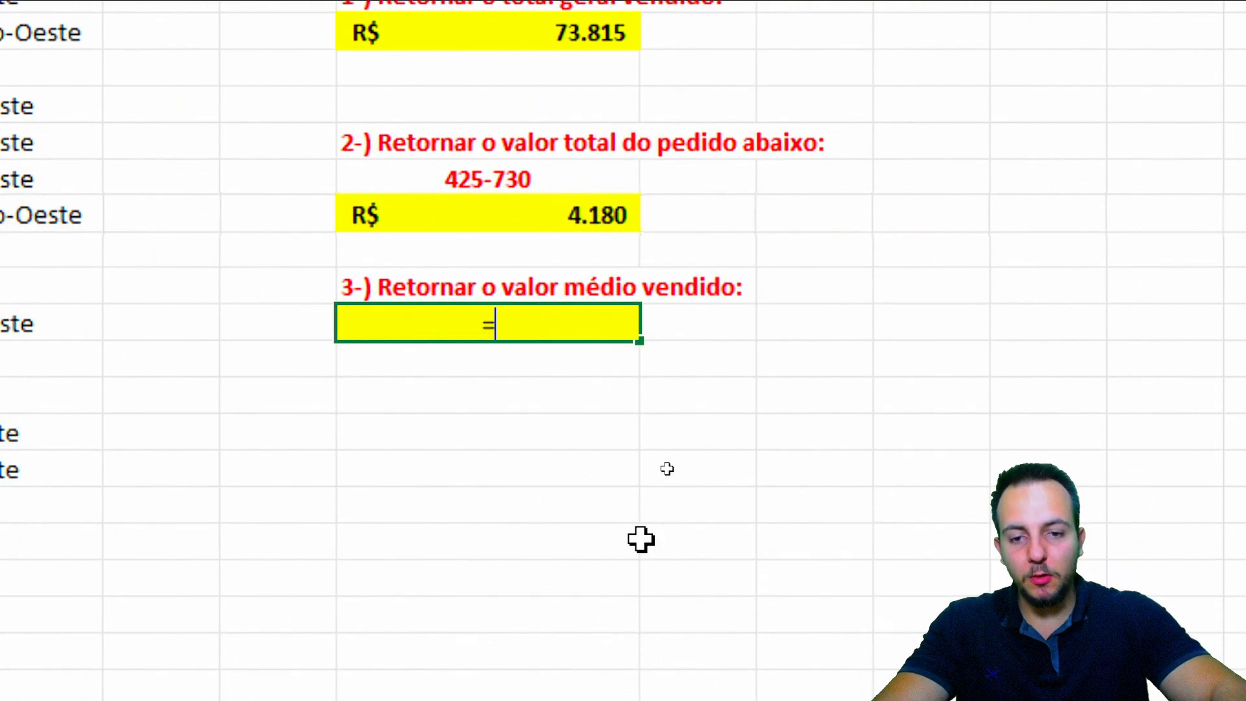
type("médi")
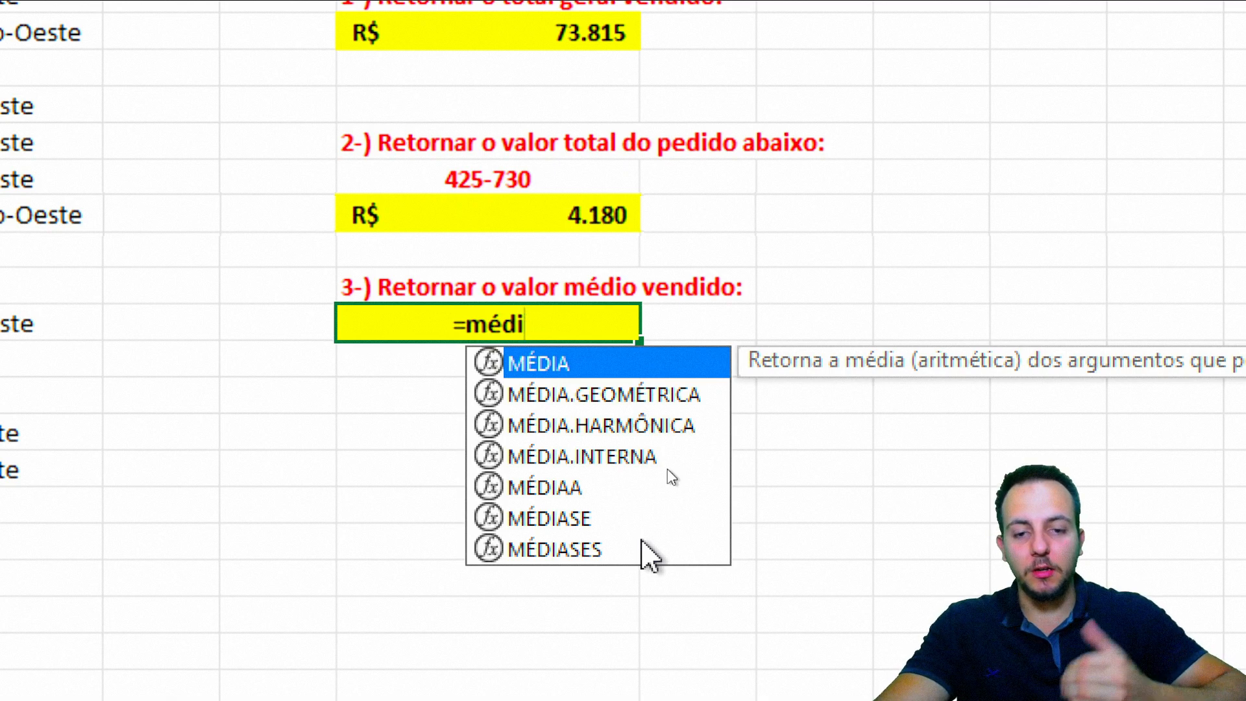
double_click(548, 363)
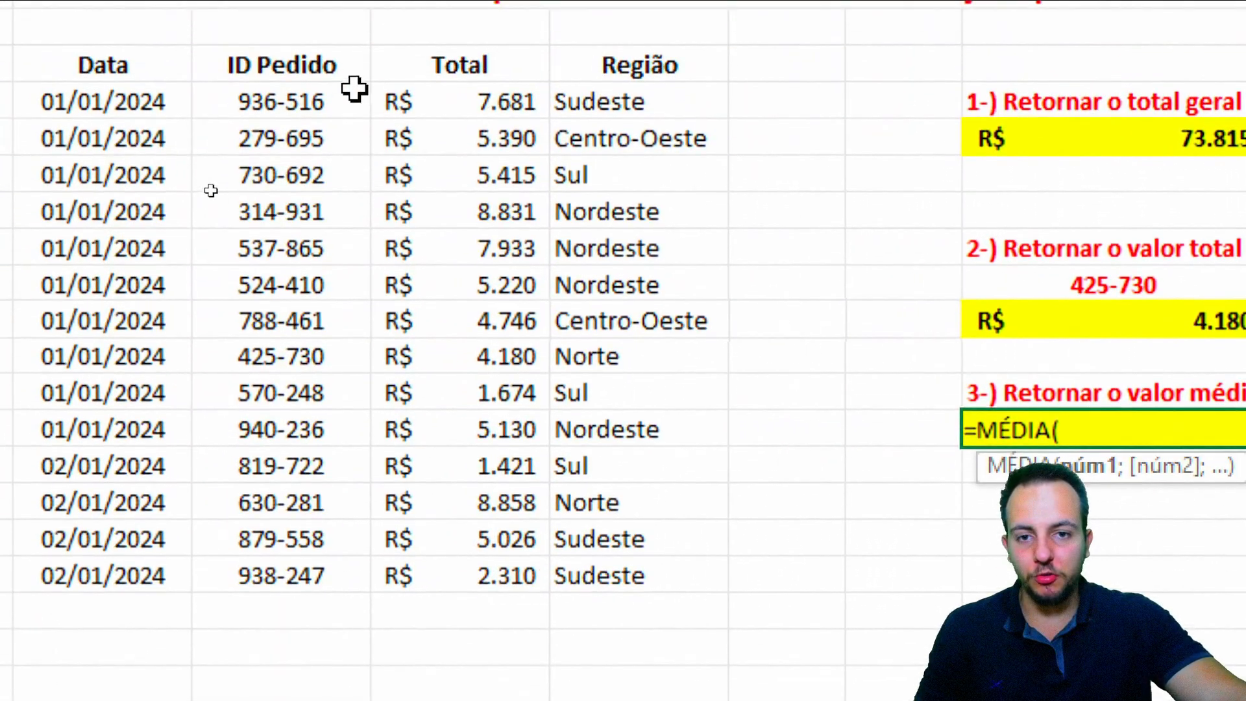
left_click_drag(474, 104, 455, 568)
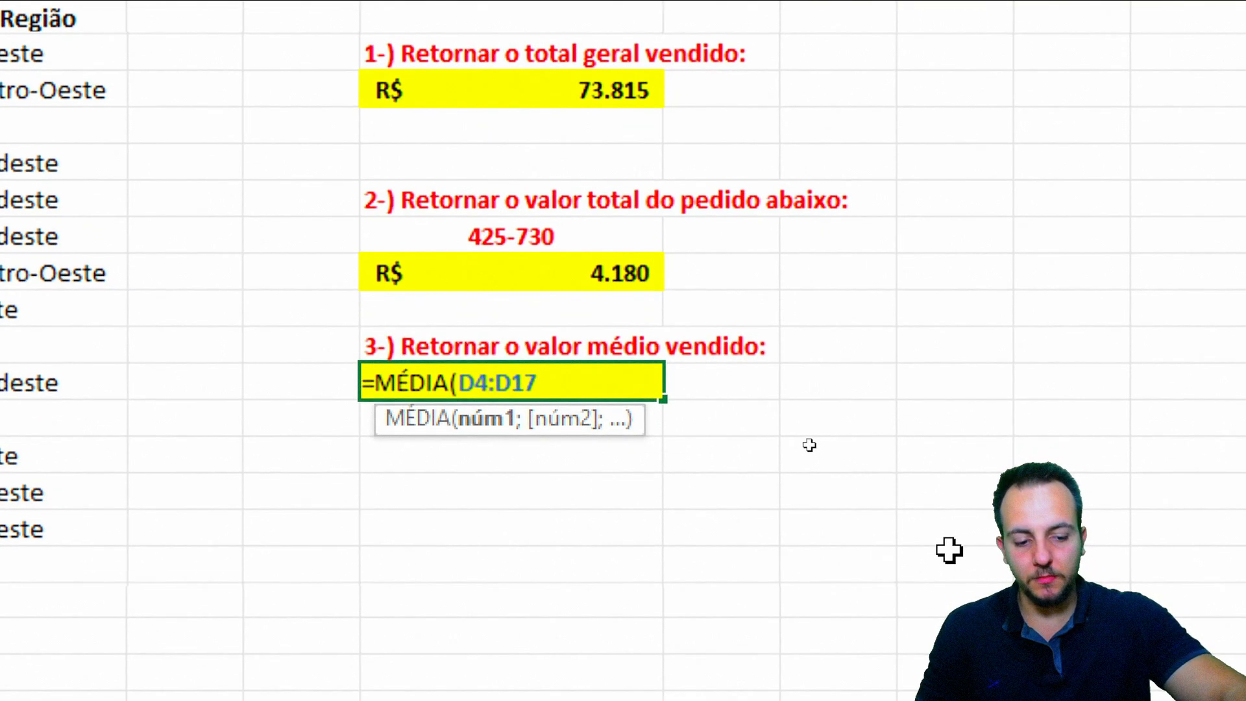
key("Return")
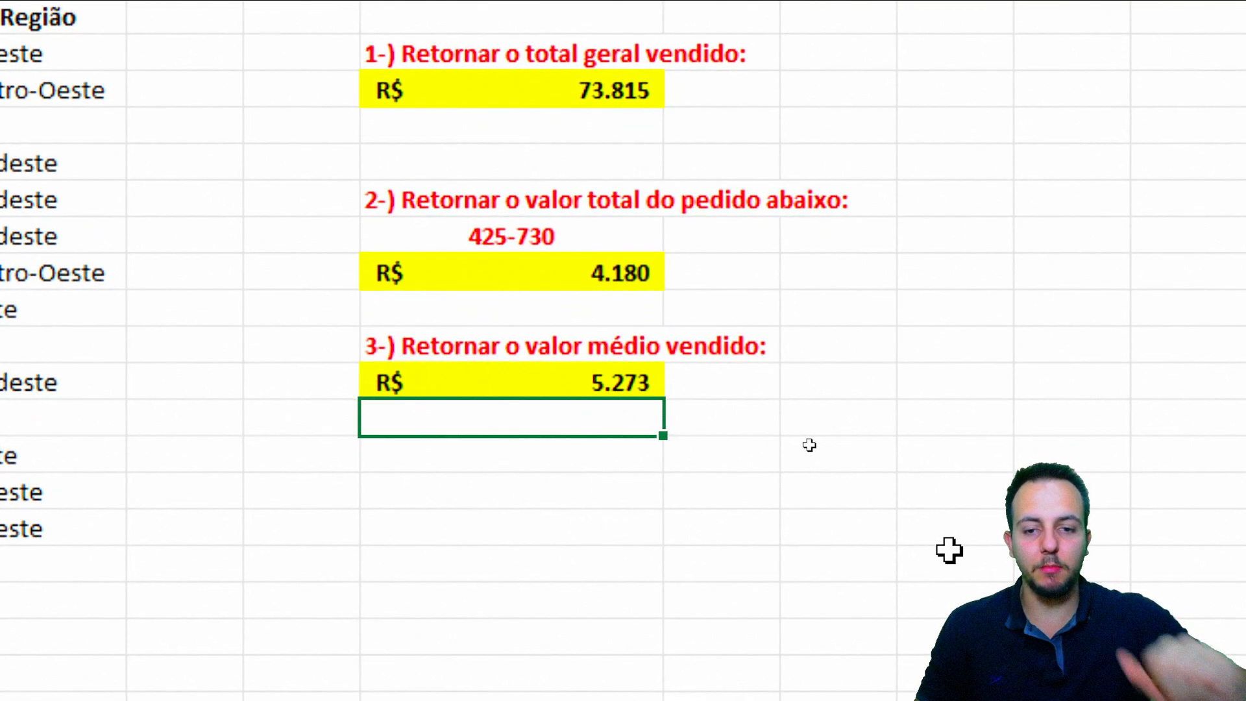
left_click(626, 383)
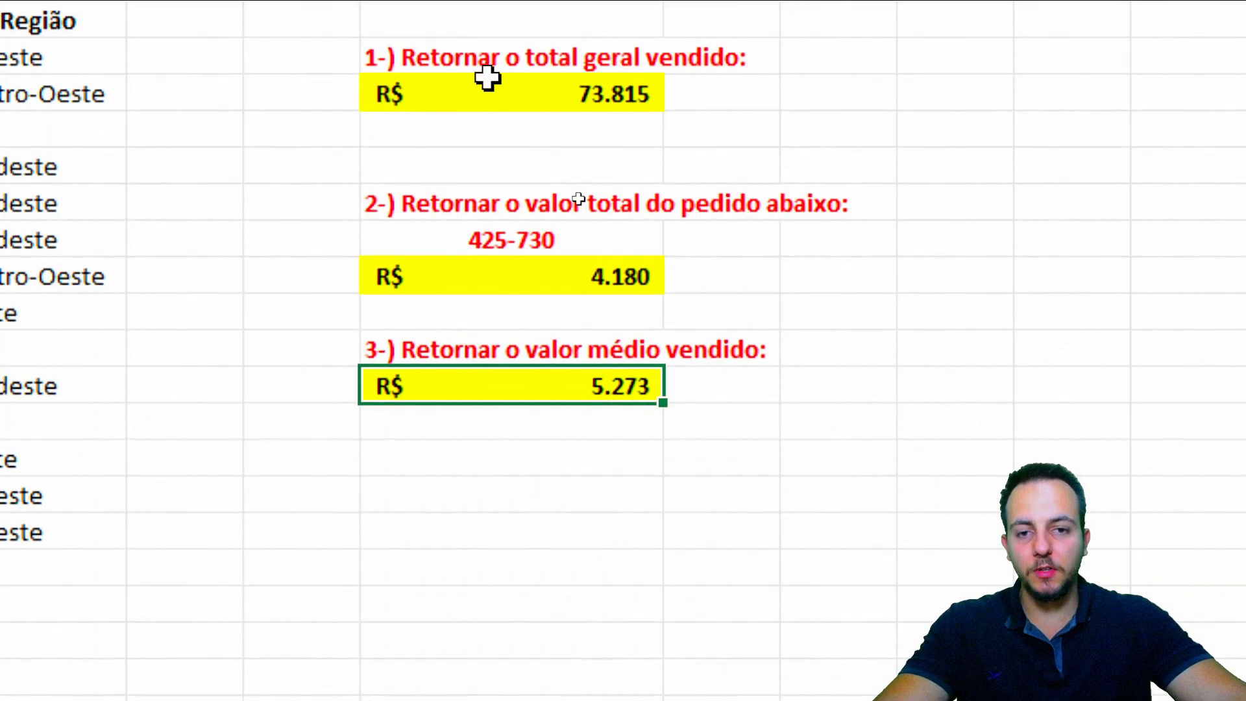
left_click(490, 91)
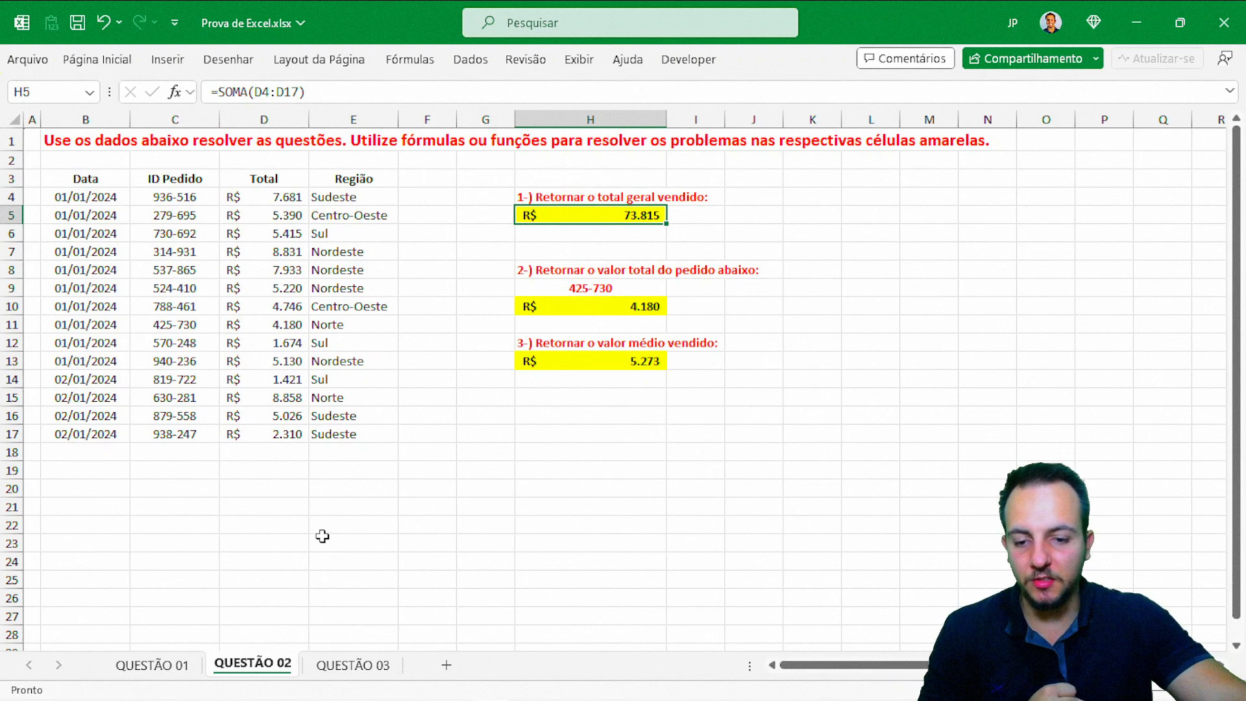
Step: Open the QUESTÃO 03 sheet and examine the pivot table task, its sales data and the example solution
left_click(356, 672)
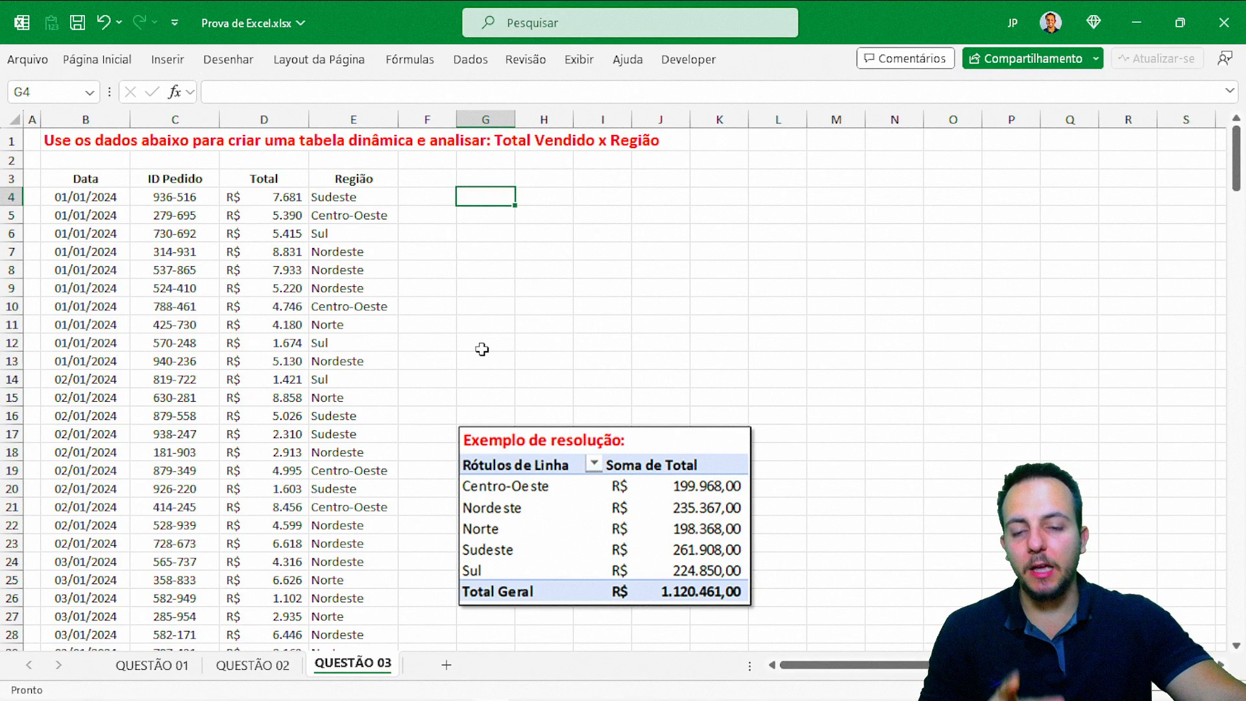
key("ctrl+2")
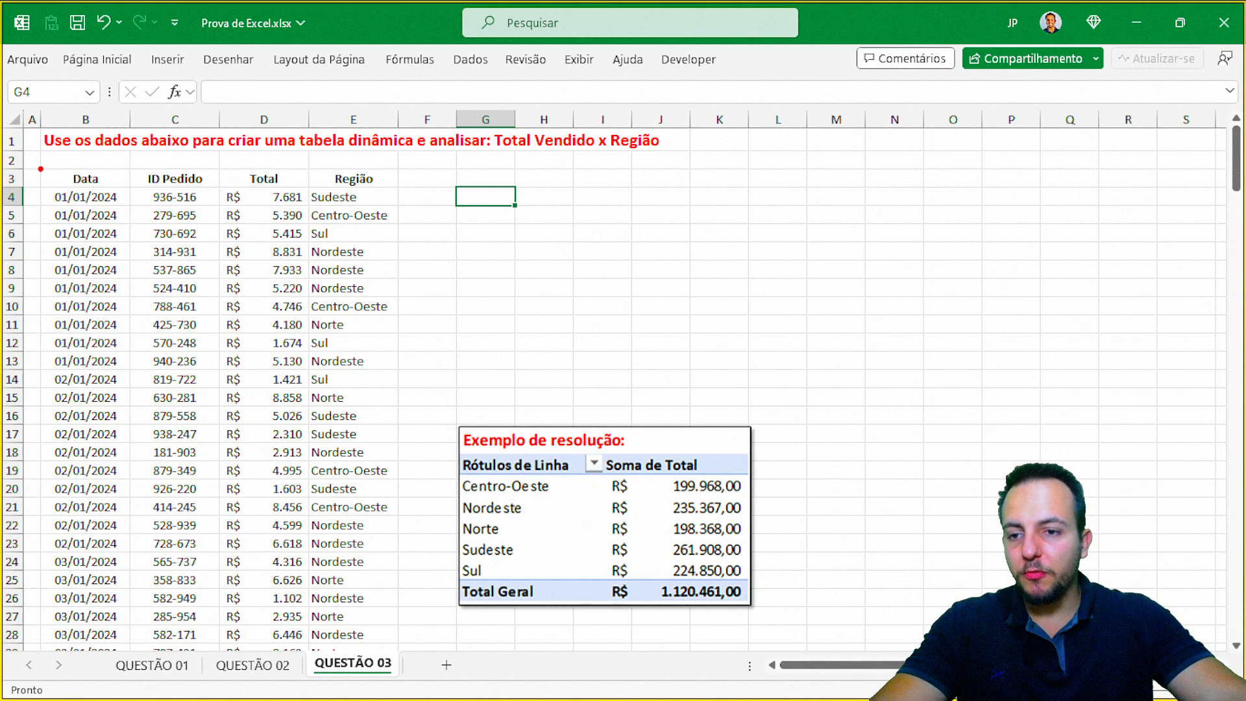
mouse_move(40, 169)
left_mouse_down()
mouse_move(416, 602)
mouse_move(403, 656)
left_mouse_up()
left_click_drag(440, 350, 653, 290)
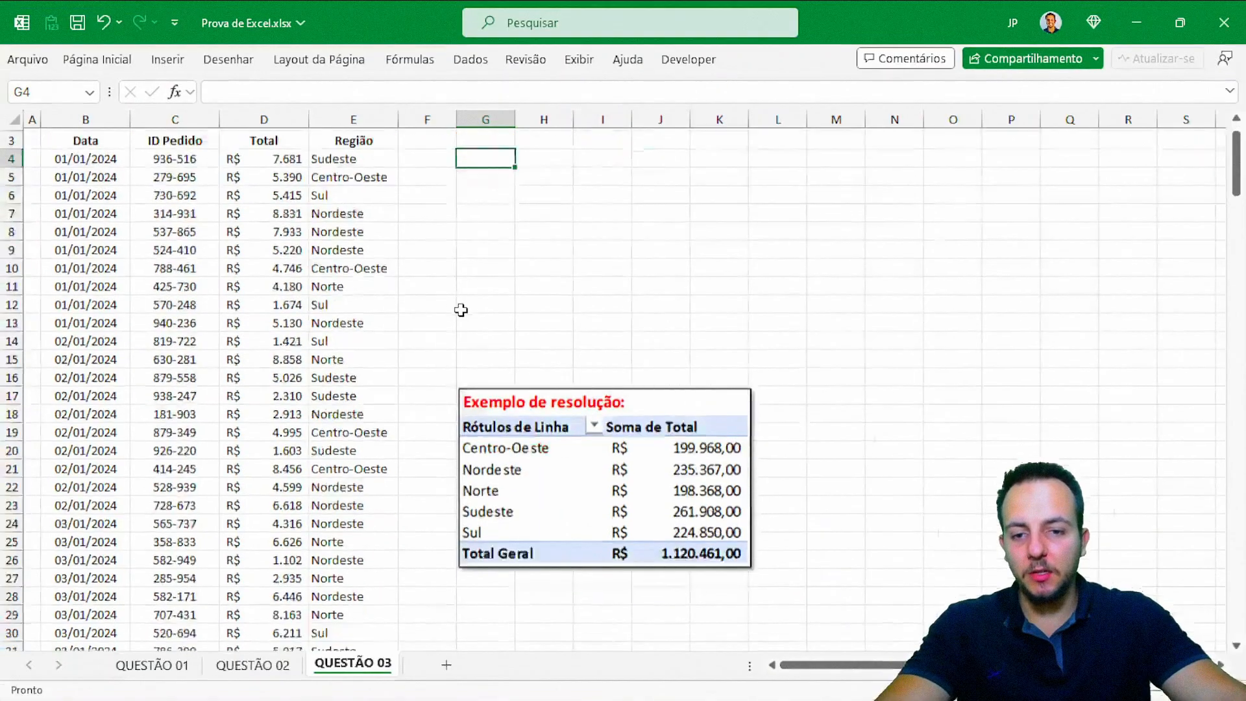
scroll(460, 312, "down", 5)
scroll(460, 311, "up", 5)
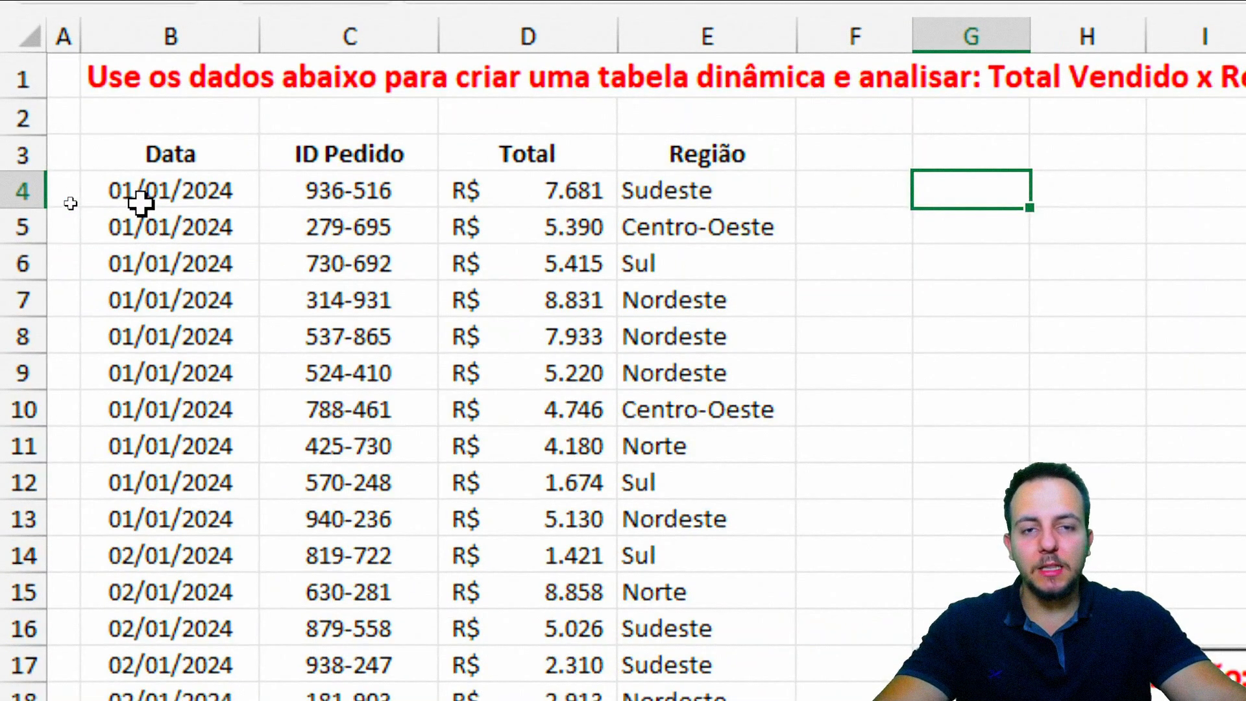
left_click_drag(232, 146, 703, 652)
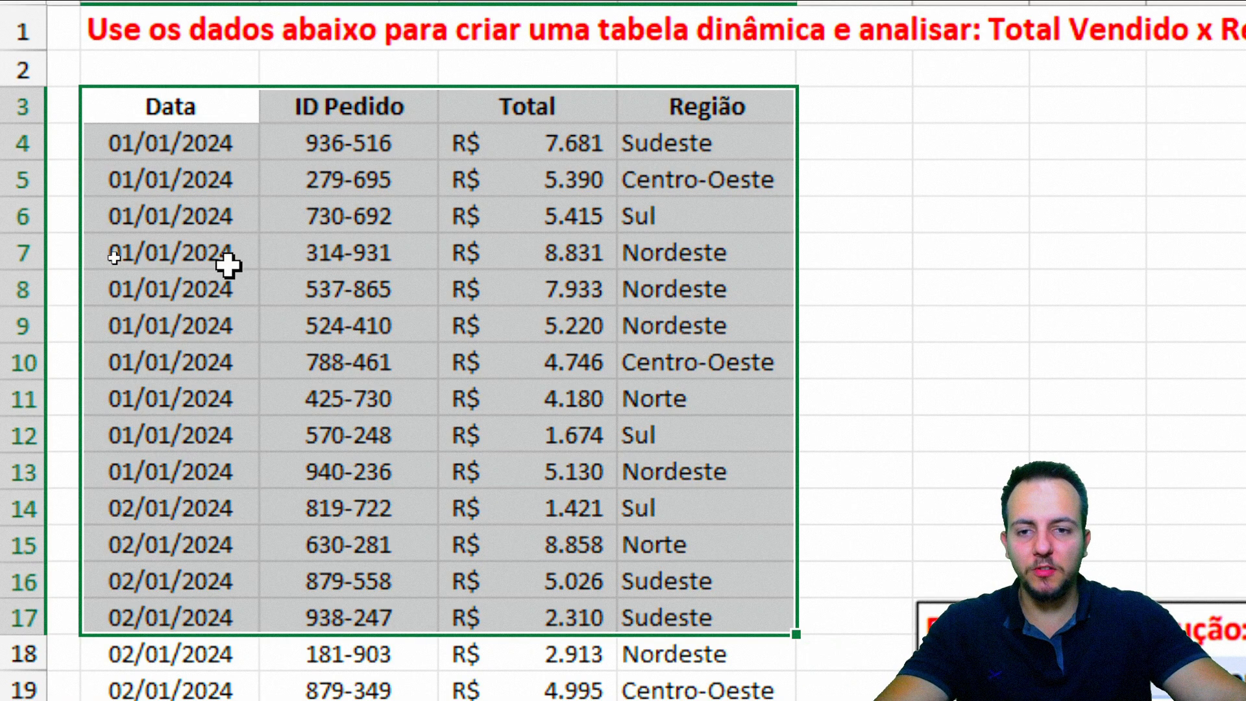
left_click(327, 250)
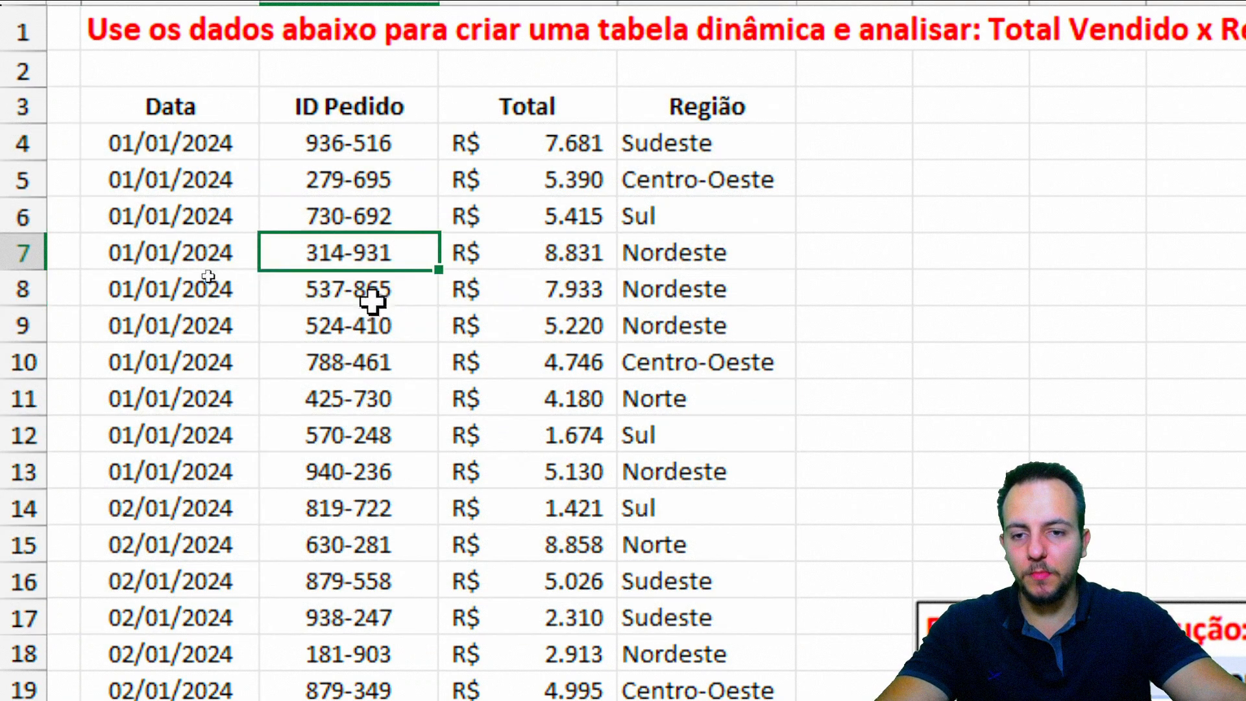
left_click(526, 322)
Step: Insert a pivot table from the sales data B3:E221 at cell H4 of the existing QUESTÃO 03 sheet and widen its field list
left_click(500, 172)
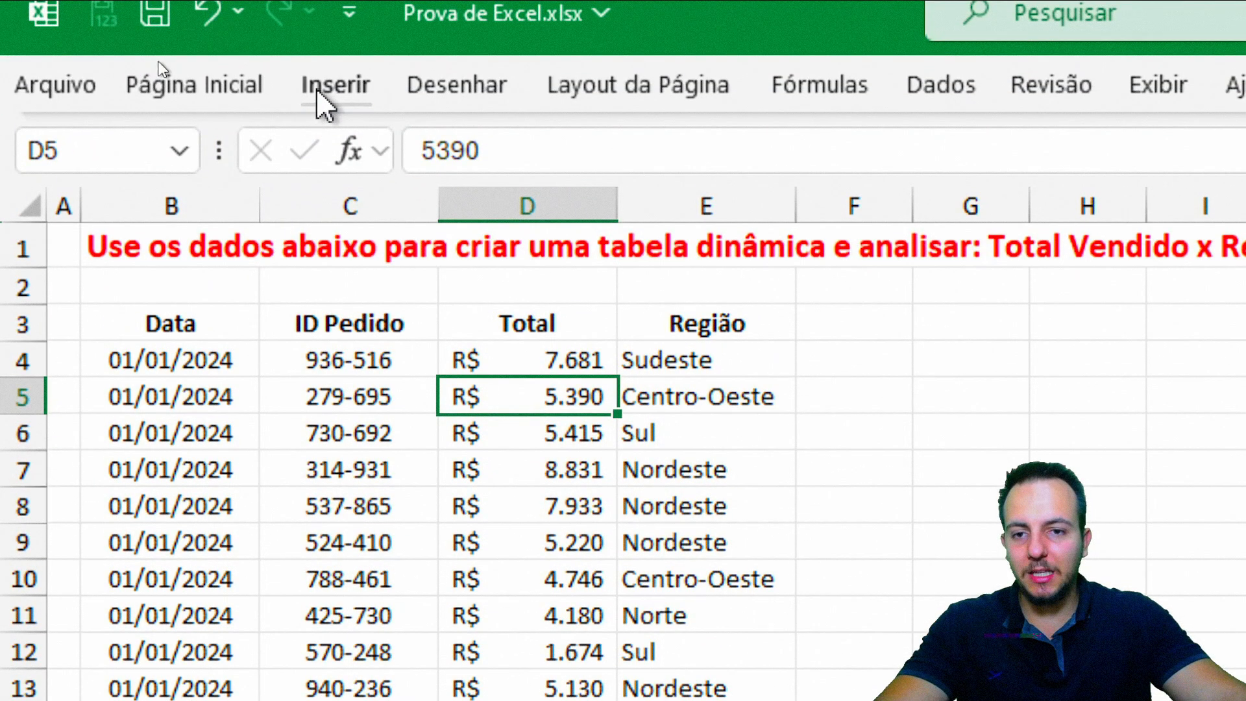
left_click(325, 86)
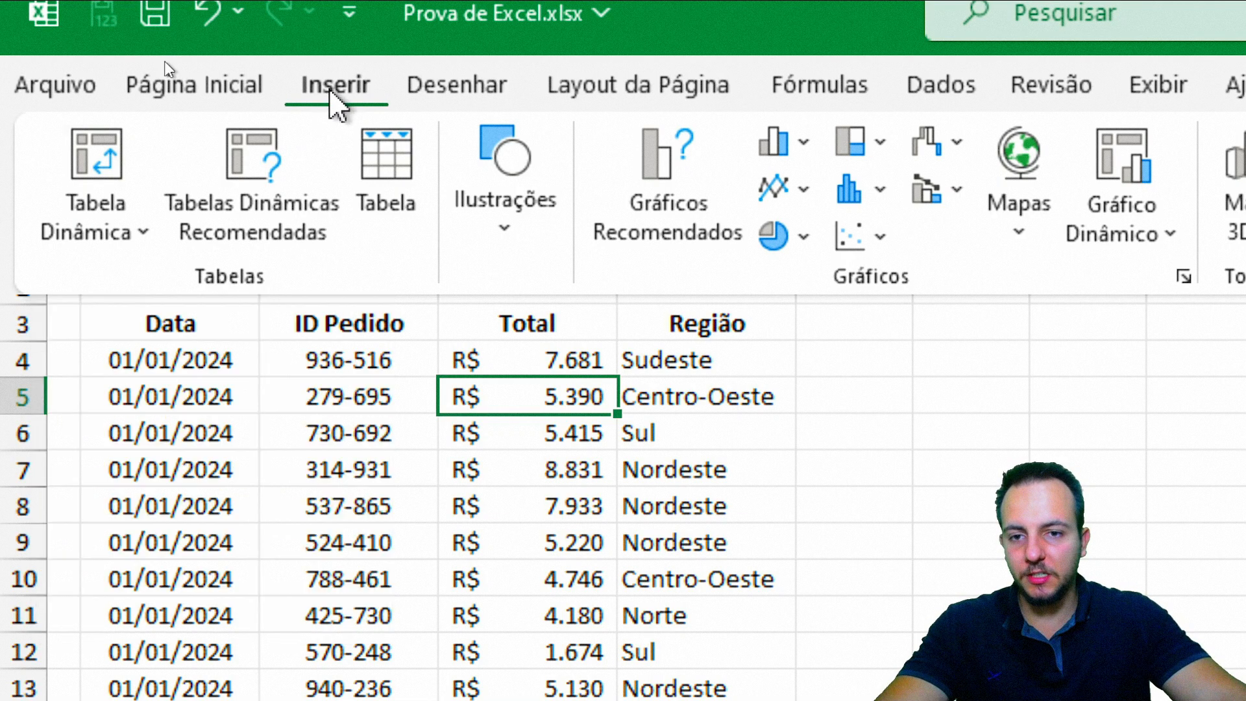
left_click(109, 188)
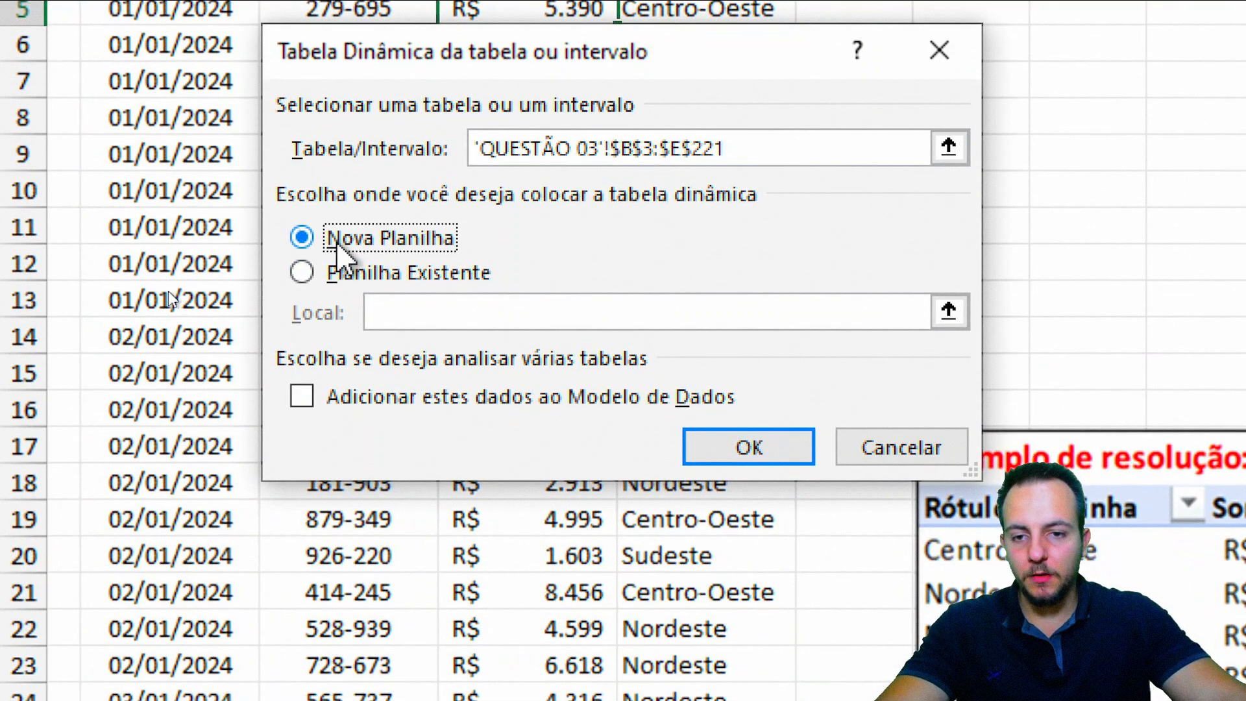
left_click(343, 273)
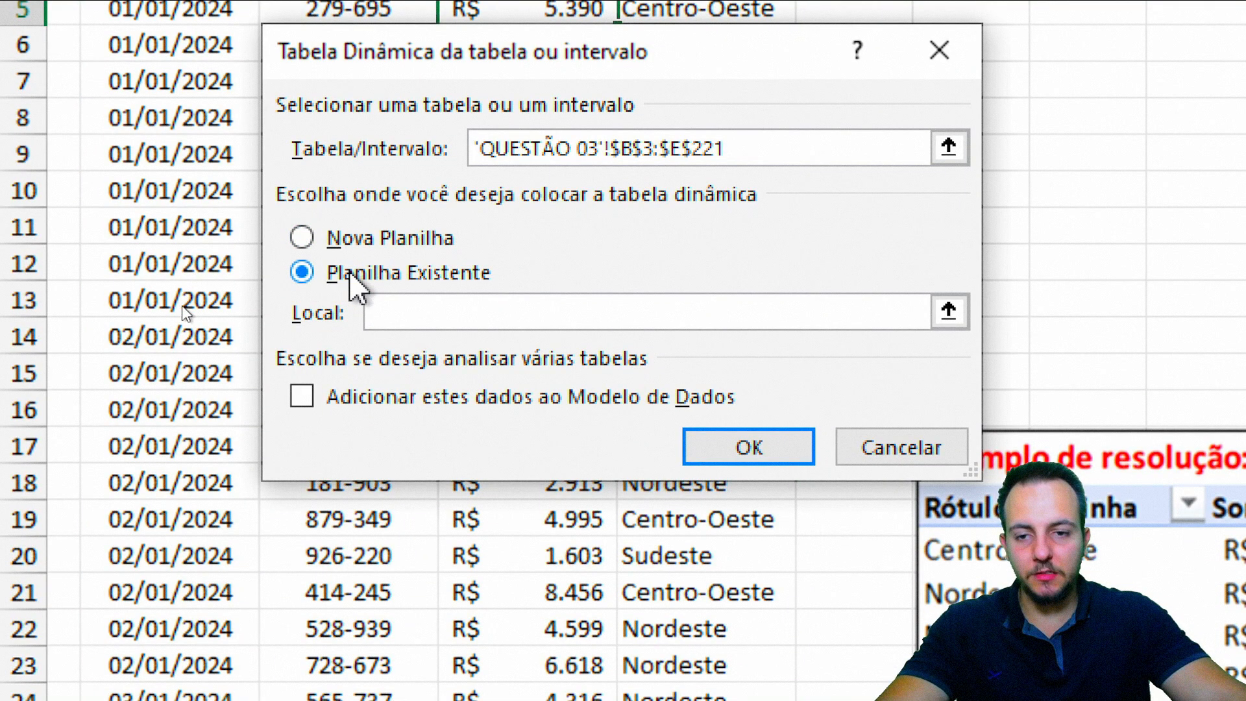
left_click(949, 312)
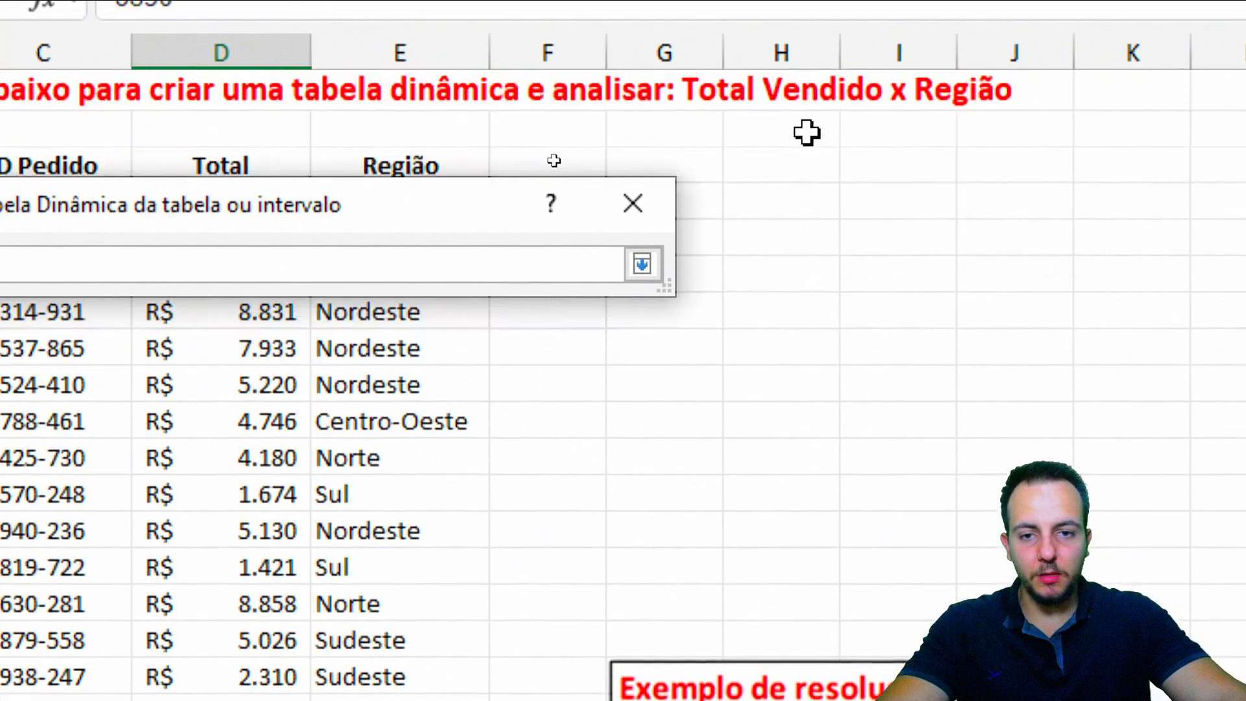
left_click_drag(501, 237, 467, 418)
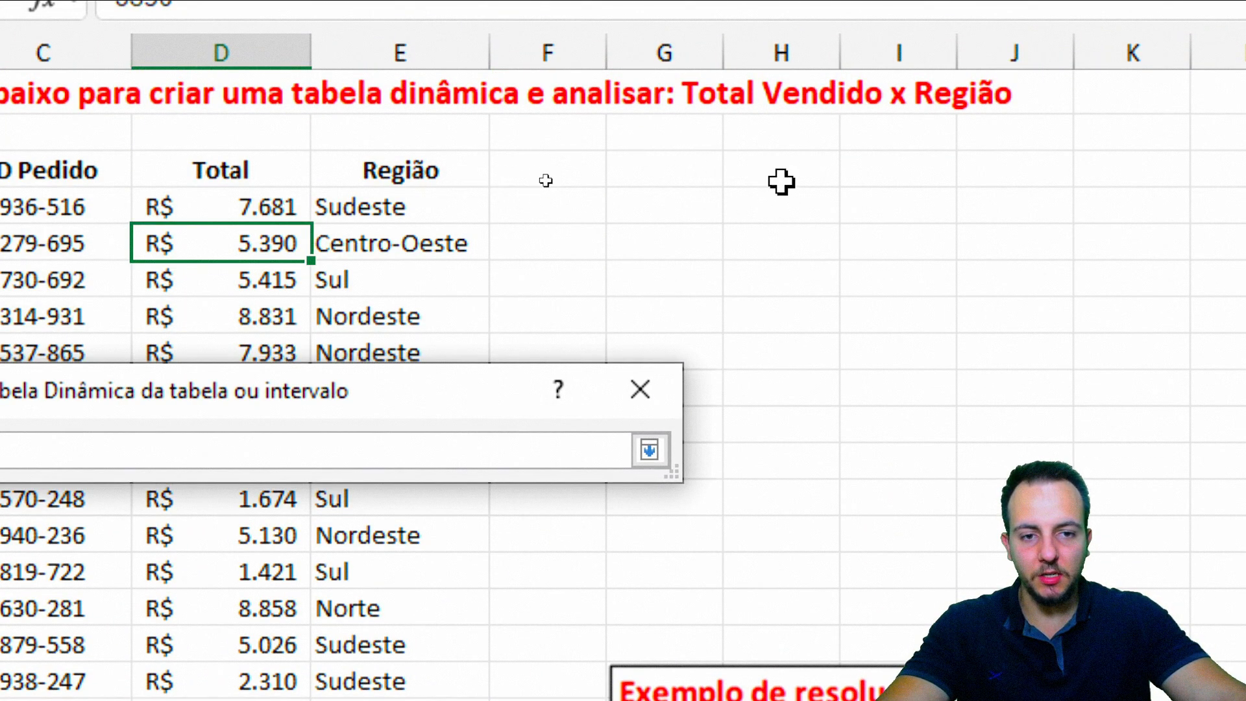
left_click(779, 206)
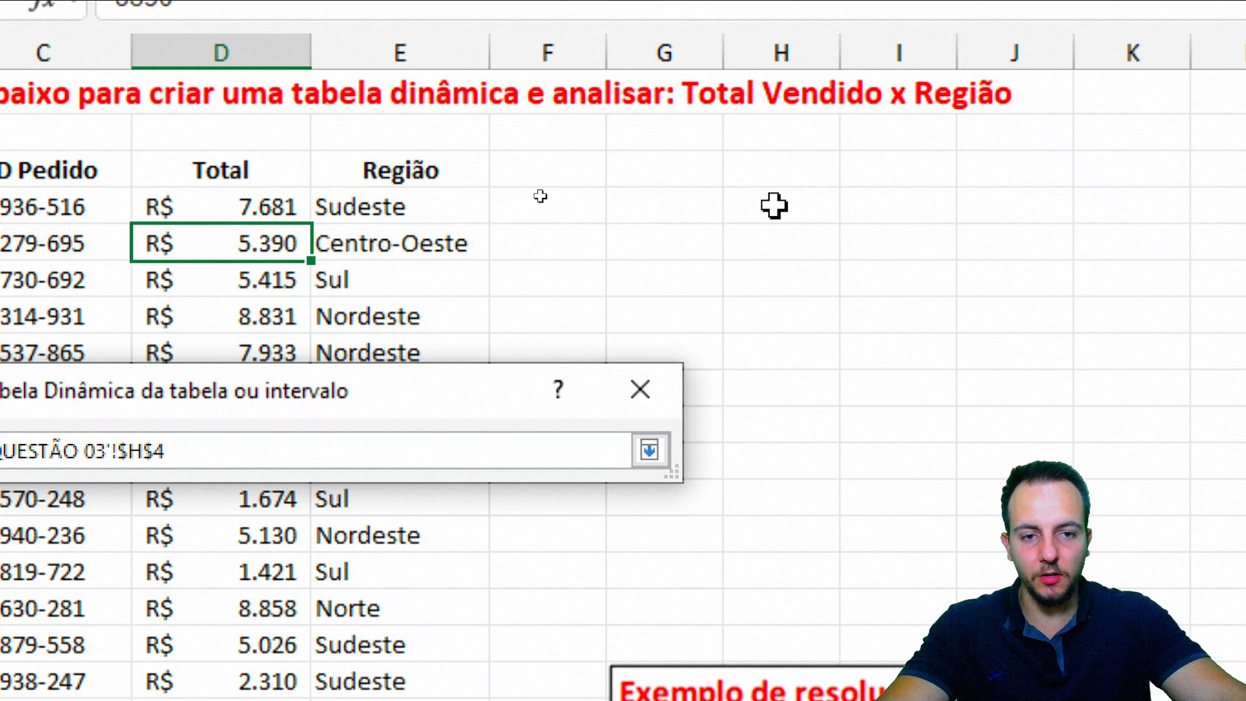
left_click(649, 450)
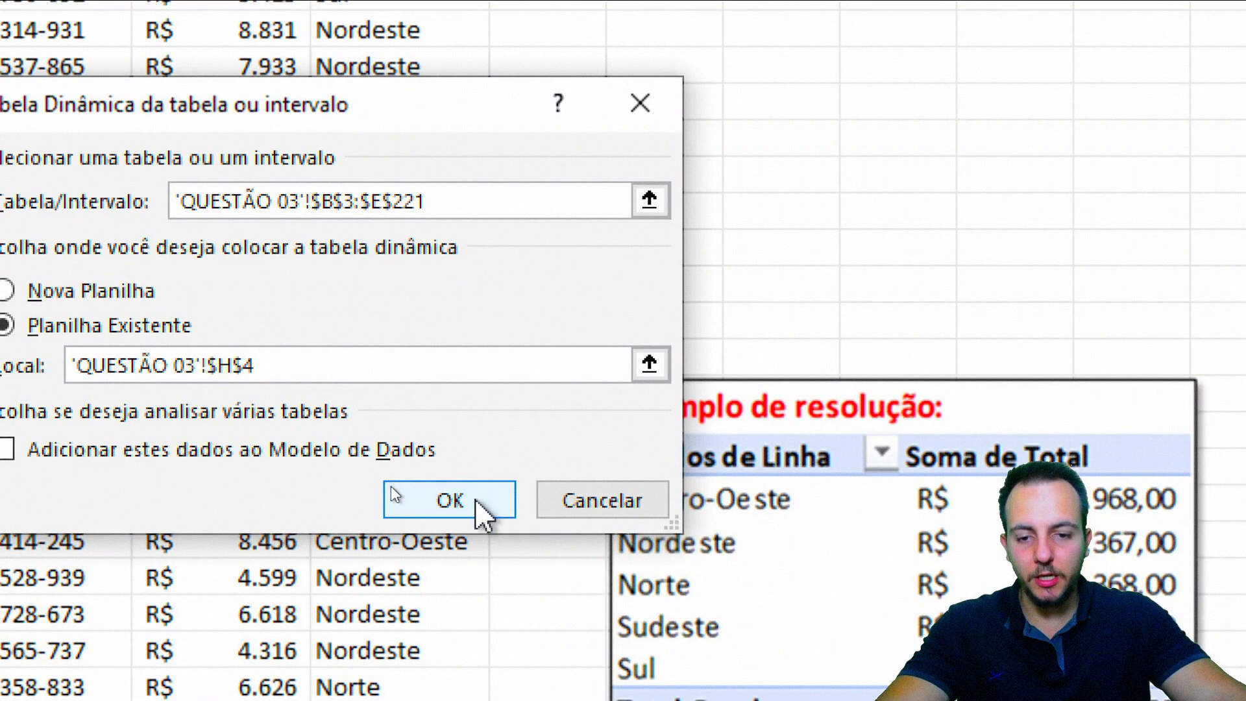
left_click(475, 500)
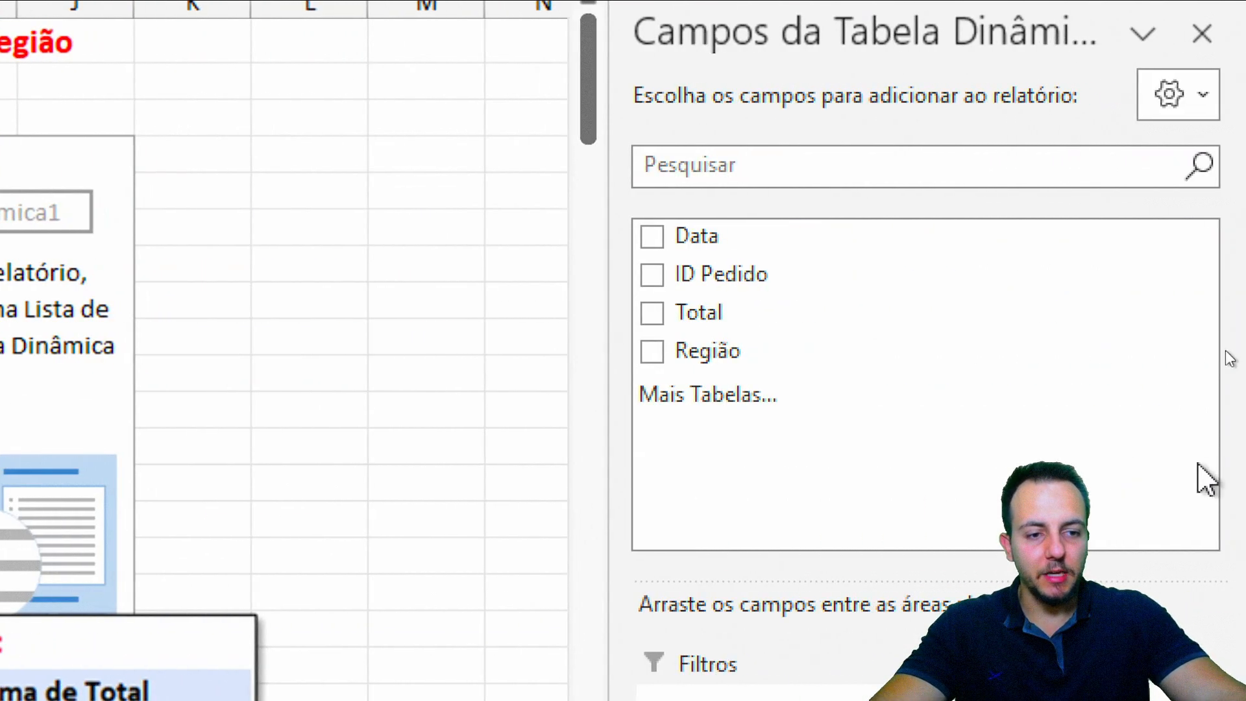
left_click_drag(610, 325, 454, 324)
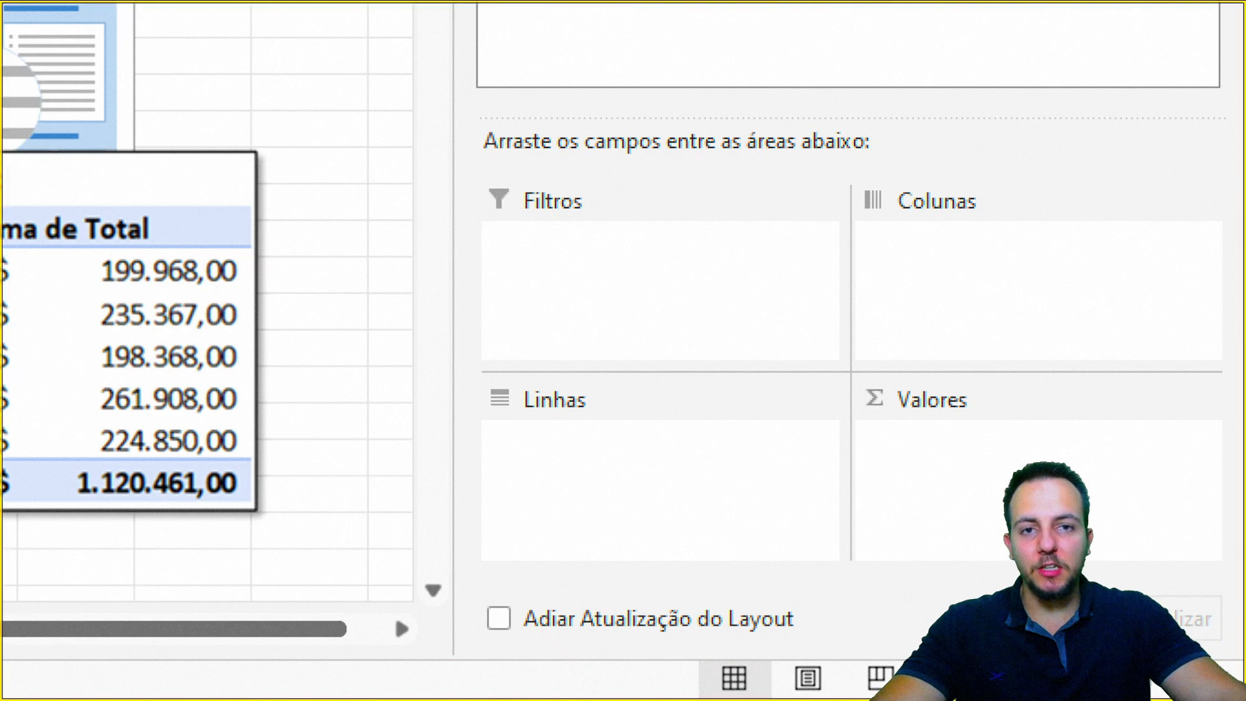
left_click_drag(697, 242, 635, 355)
left_click_drag(967, 245, 1061, 299)
mouse_move(621, 449)
left_mouse_down()
mouse_move(719, 460)
mouse_move(627, 534)
left_mouse_up()
left_click_drag(938, 417, 966, 477)
left_click_drag(941, 441, 941, 533)
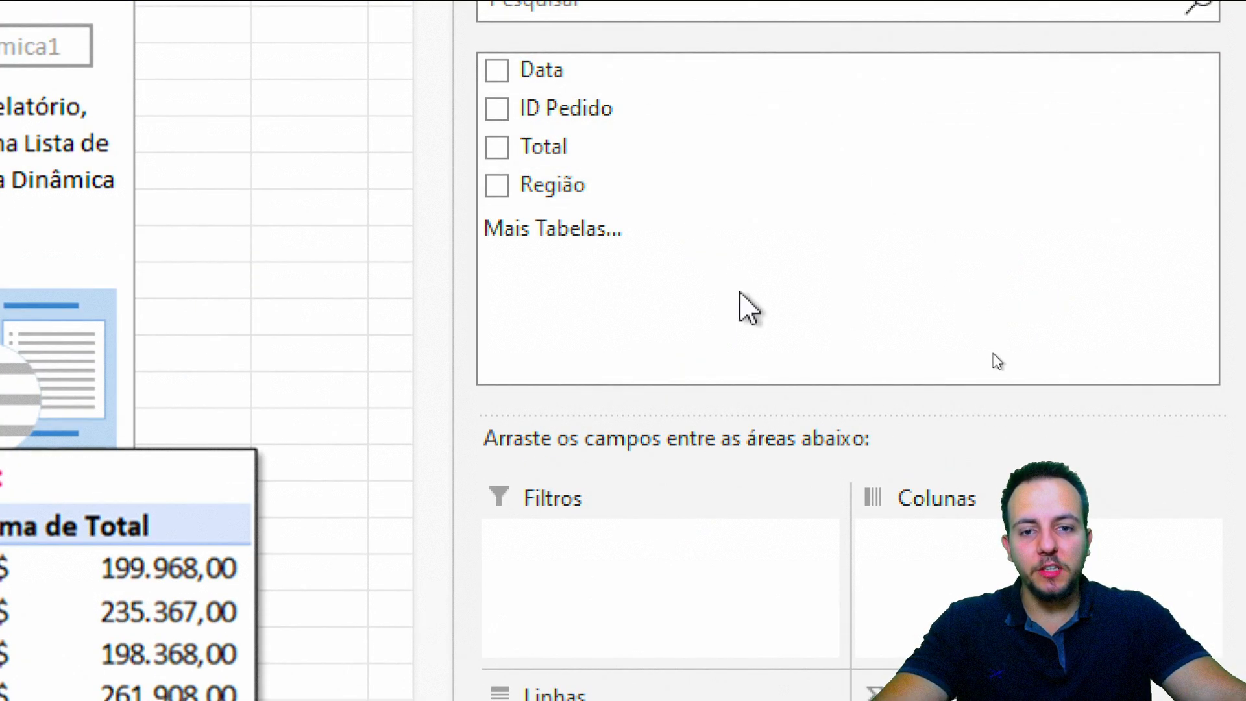
key("ctrl+2")
left_click_drag(224, 303, 619, 337)
left_click_drag(253, 369, 633, 369)
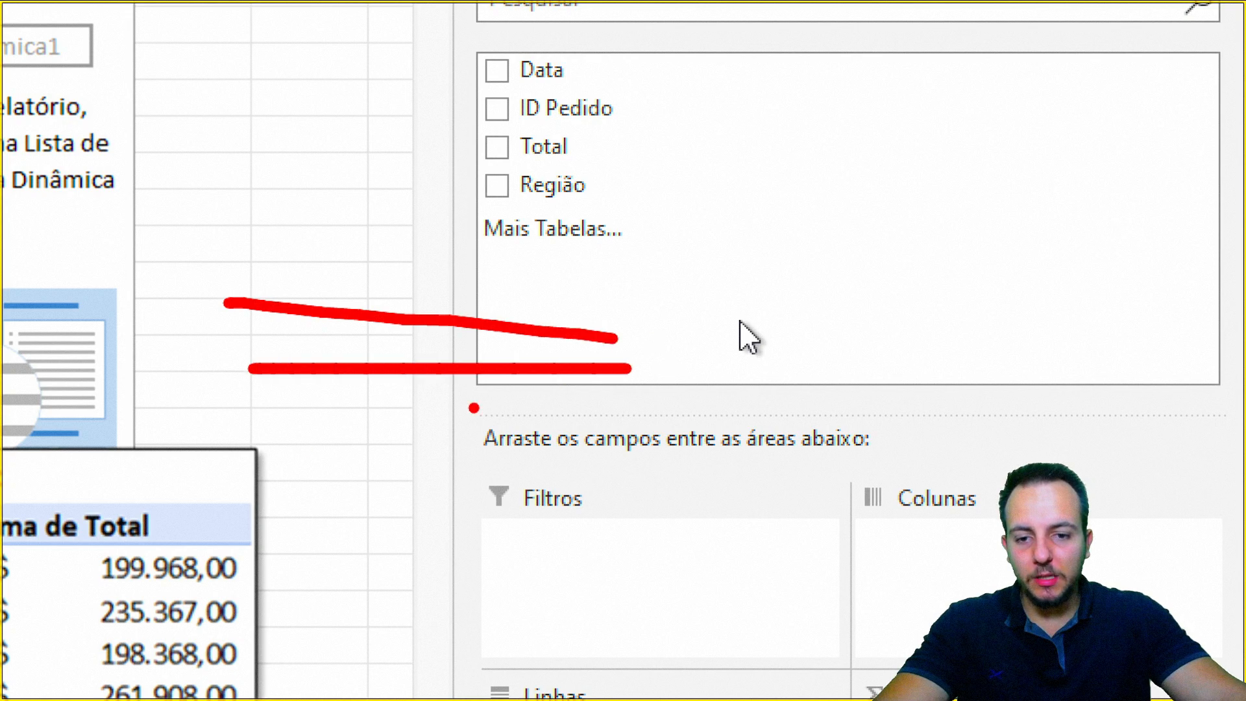
left_click_drag(292, 458, 623, 433)
left_click_drag(278, 579, 635, 579)
key("Escape")
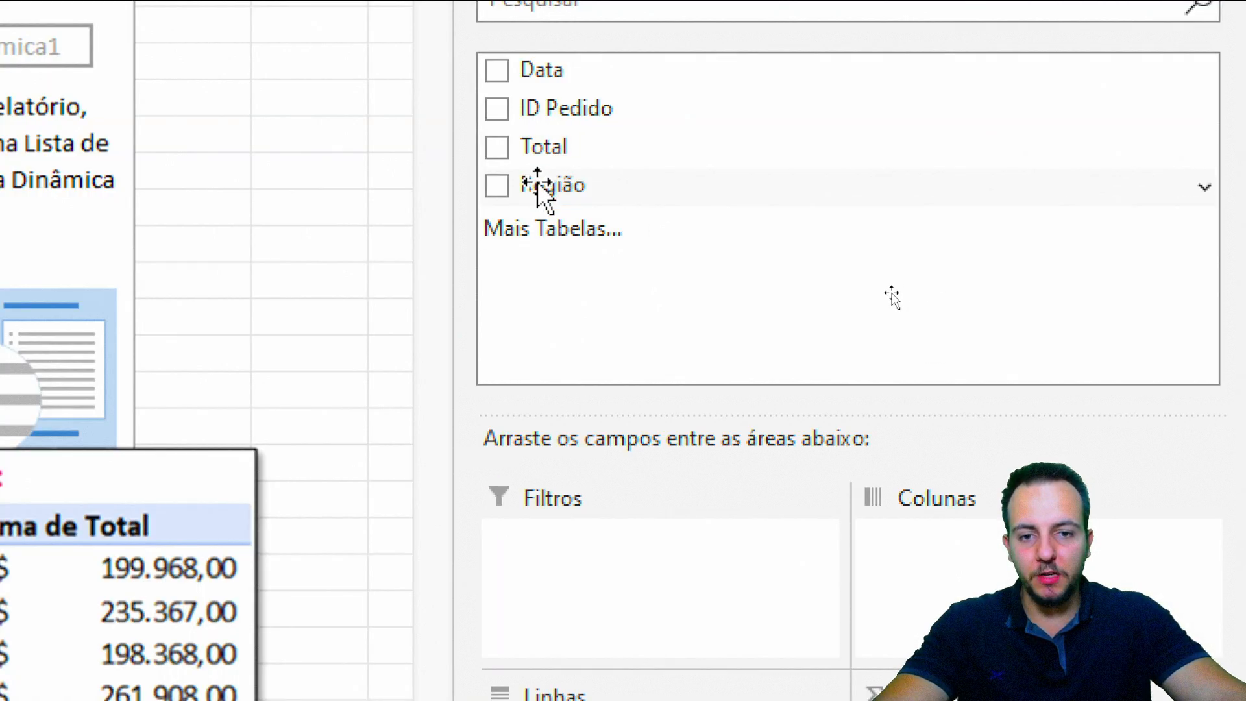
Step: Set up the pivot table with Região as the rows and the sum of Total as the values
left_click_drag(543, 187, 613, 486)
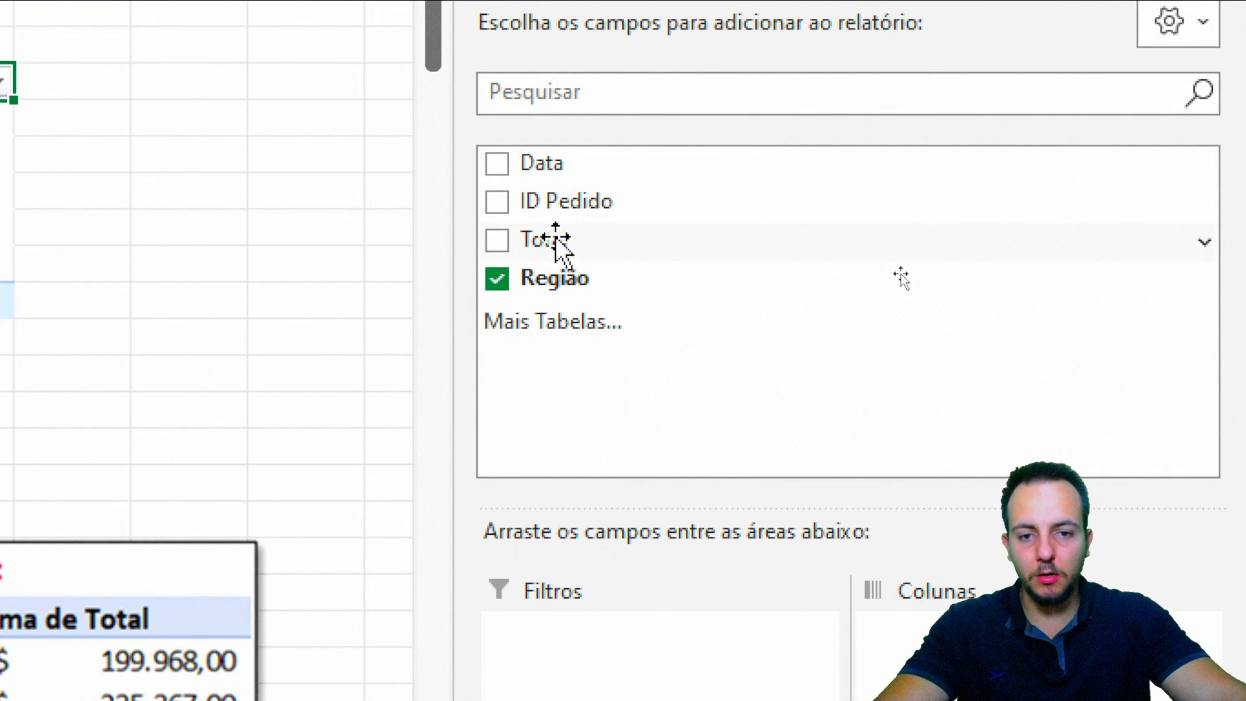
left_click_drag(556, 239, 909, 501)
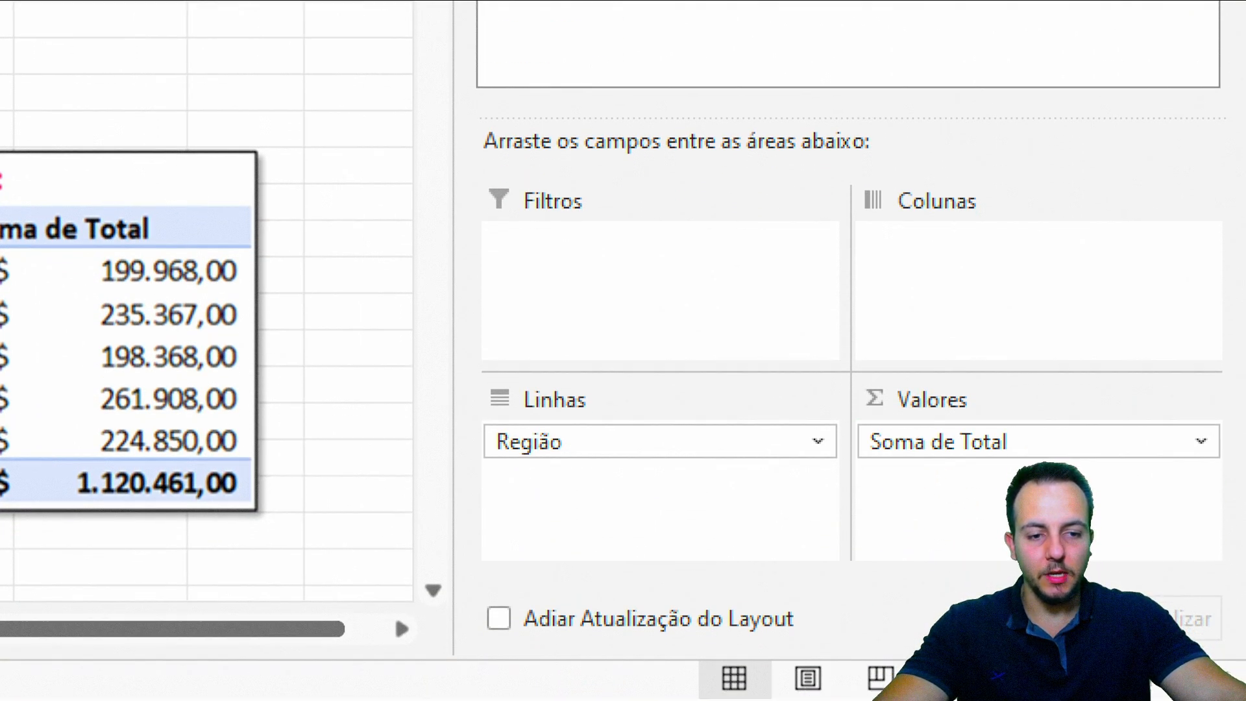
Step: Close the pivot table's field list and go through its rows for each region
left_click_drag(451, 488, 272, 488)
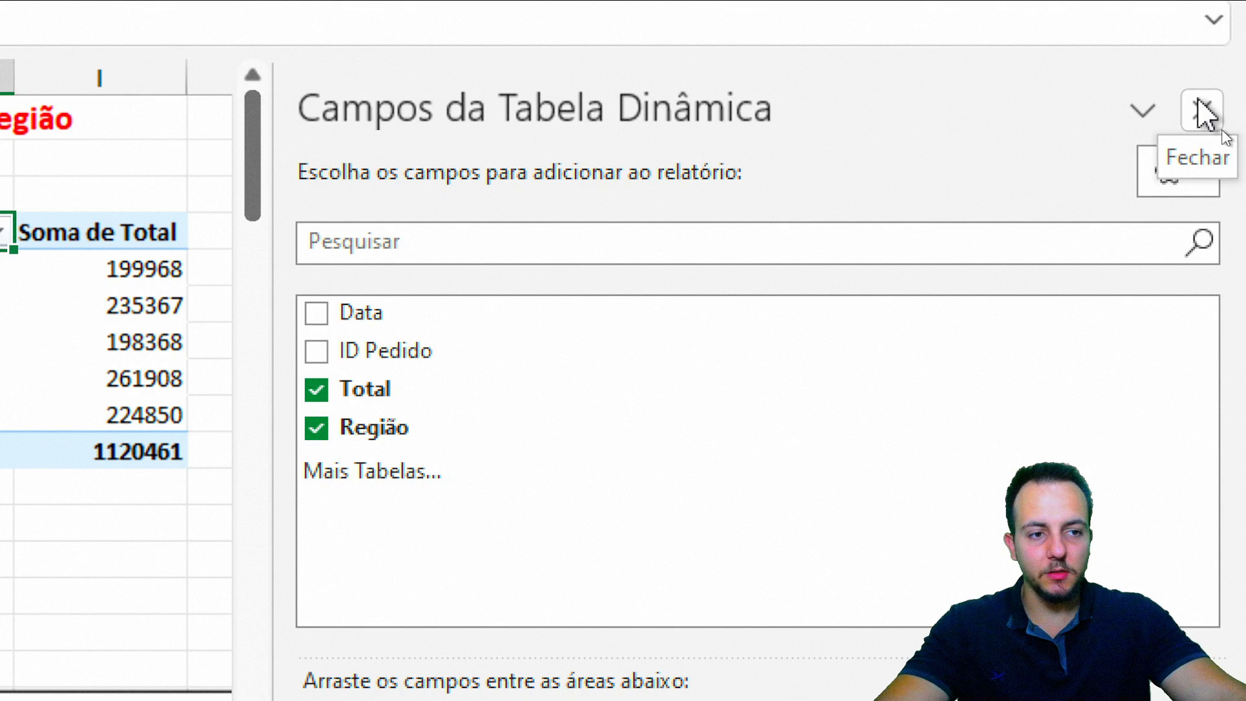
left_click(1202, 111)
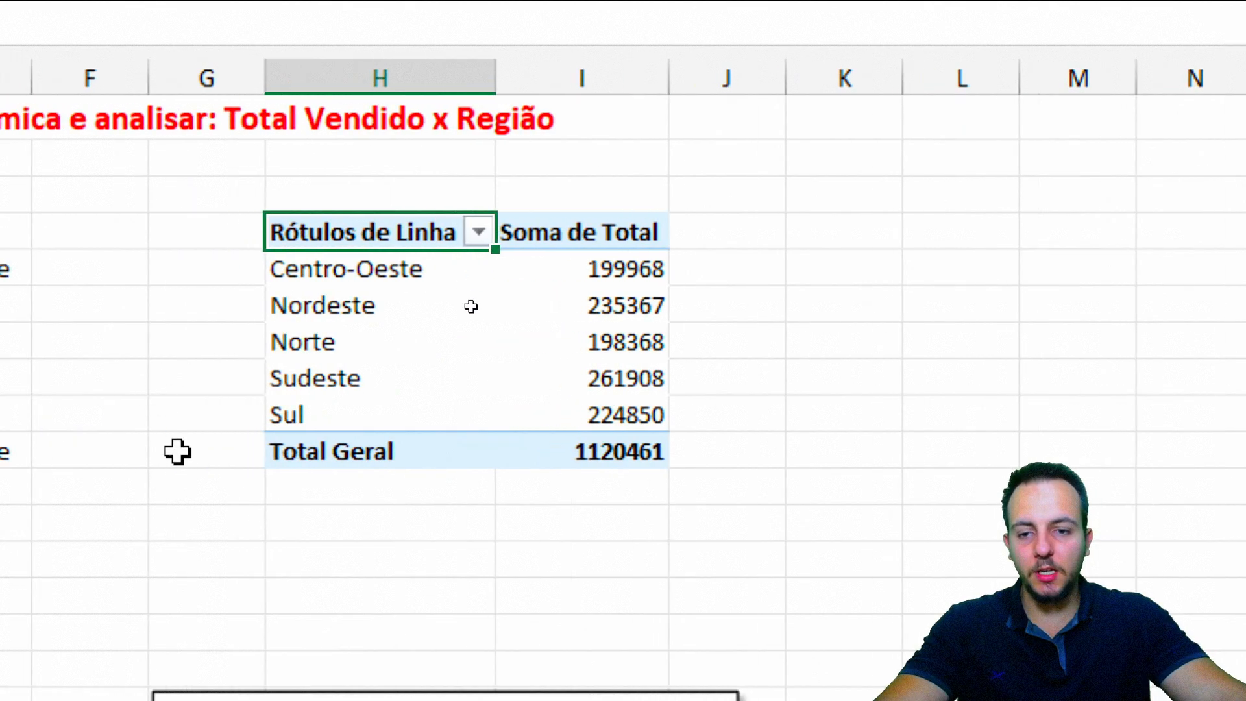
left_click(344, 280)
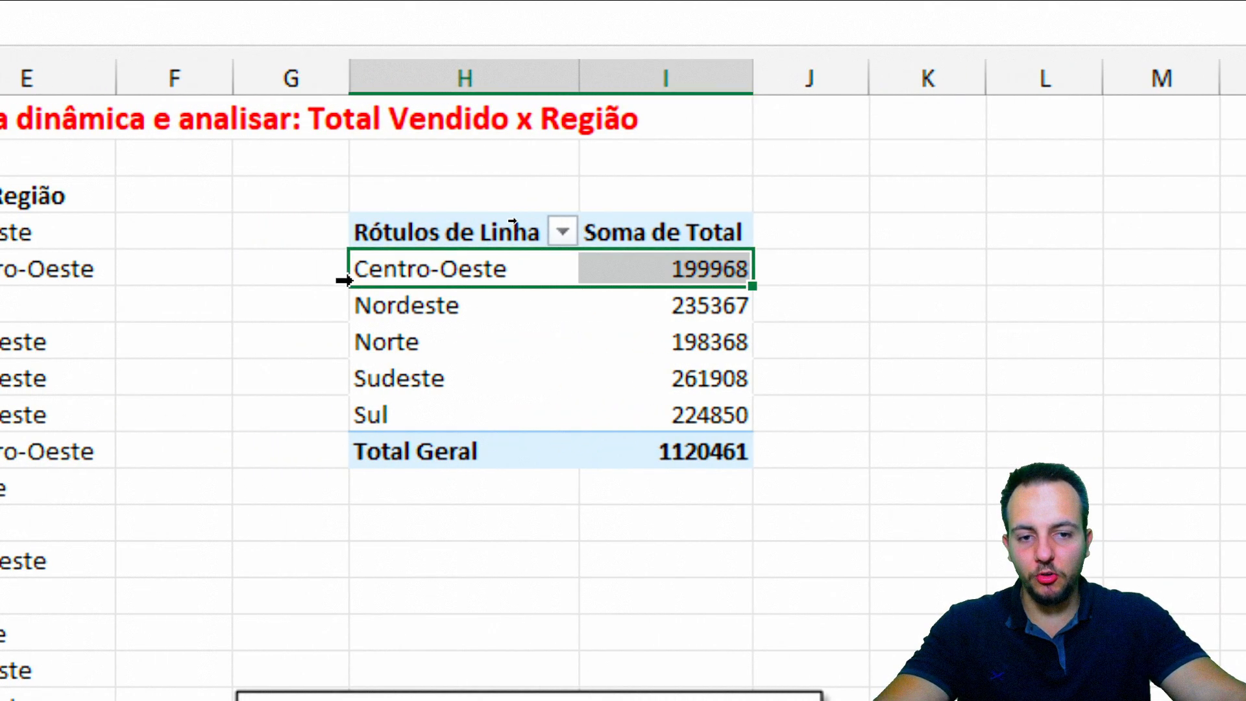
left_click(355, 307)
left_click(356, 343)
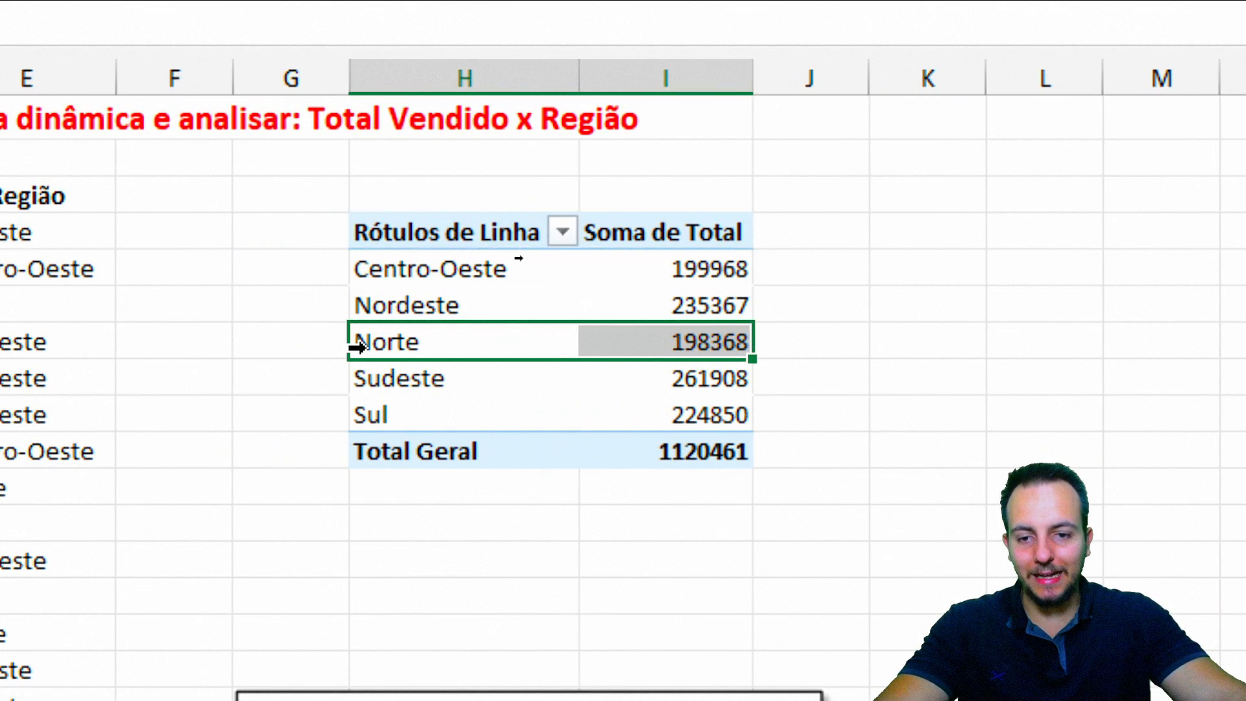
left_click(350, 398)
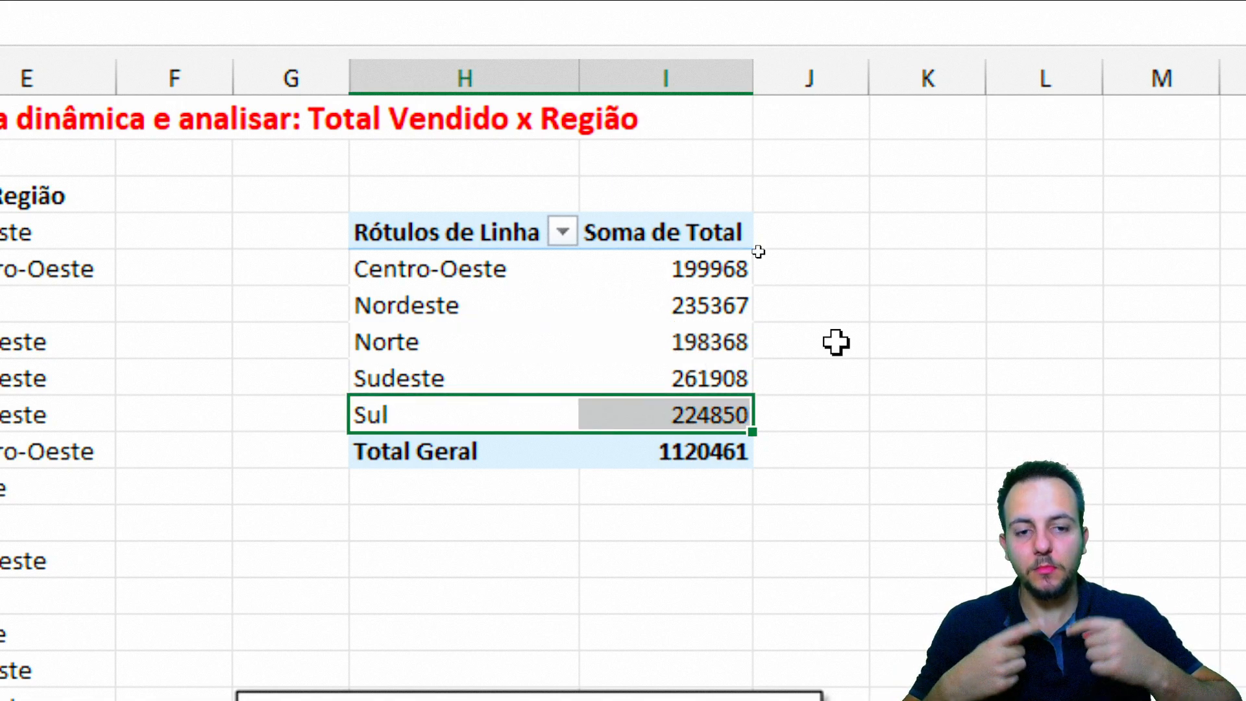
left_click(499, 278)
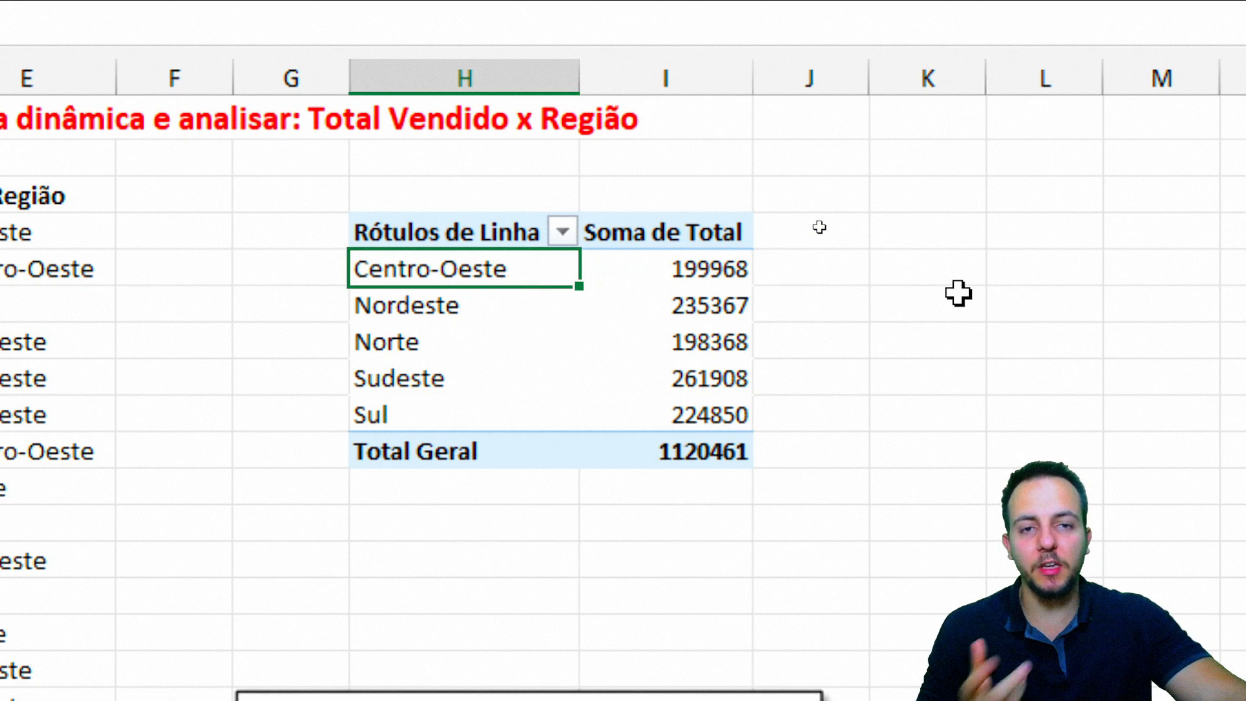
left_click_drag(740, 267, 720, 454)
key("ctrl+2")
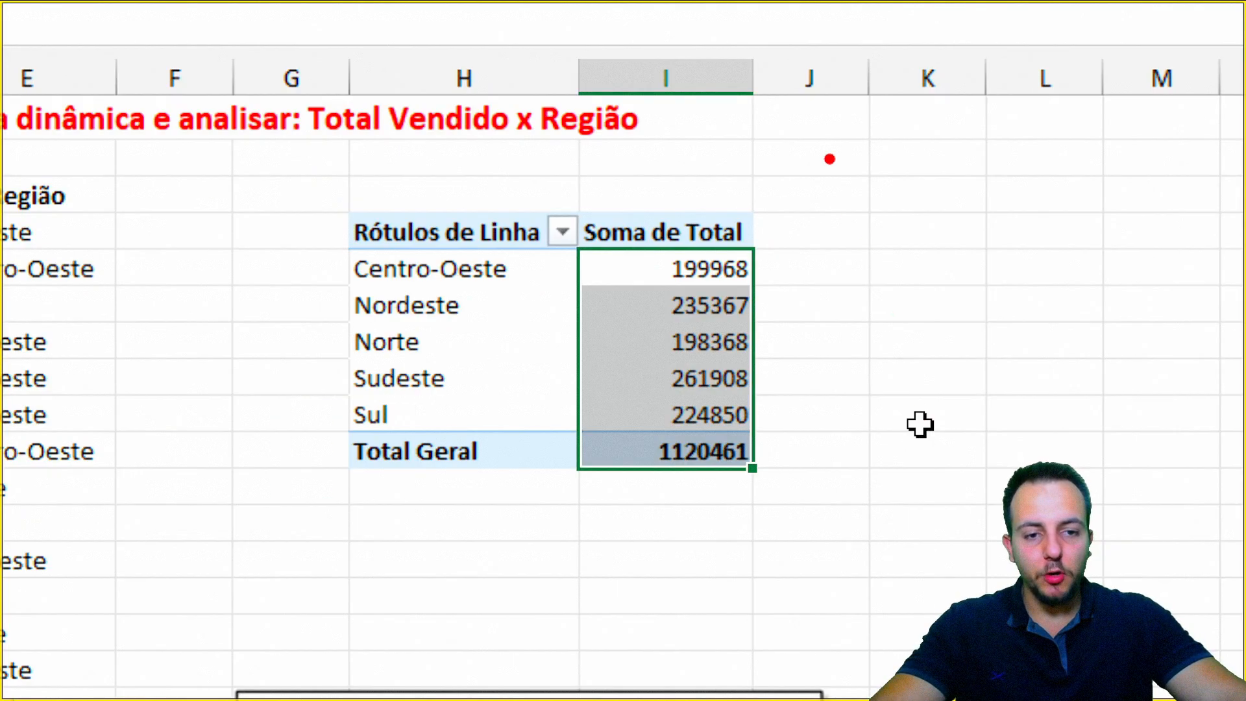
left_click_drag(830, 159, 910, 280)
mouse_move(994, 131)
left_mouse_down()
mouse_move(1048, 244)
mouse_move(897, 252)
left_mouse_up()
left_click_drag(939, 106, 991, 271)
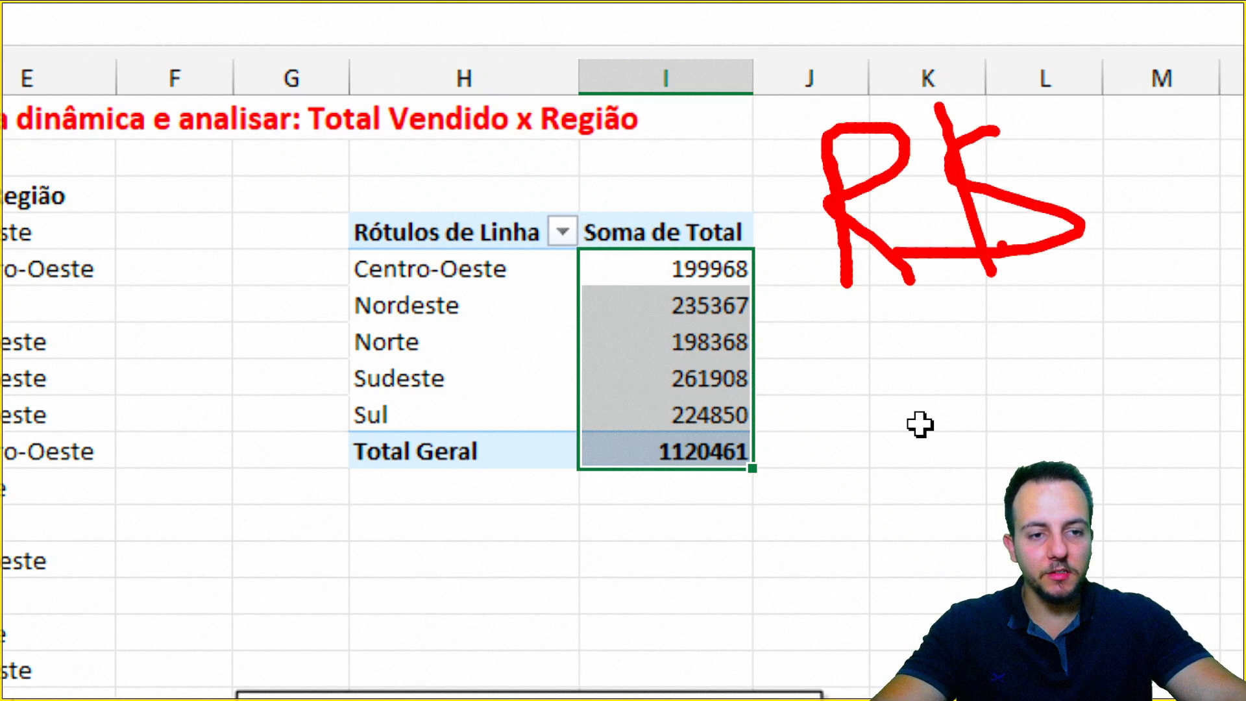
left_click_drag(997, 95, 1039, 263)
left_click_drag(842, 346, 1136, 276)
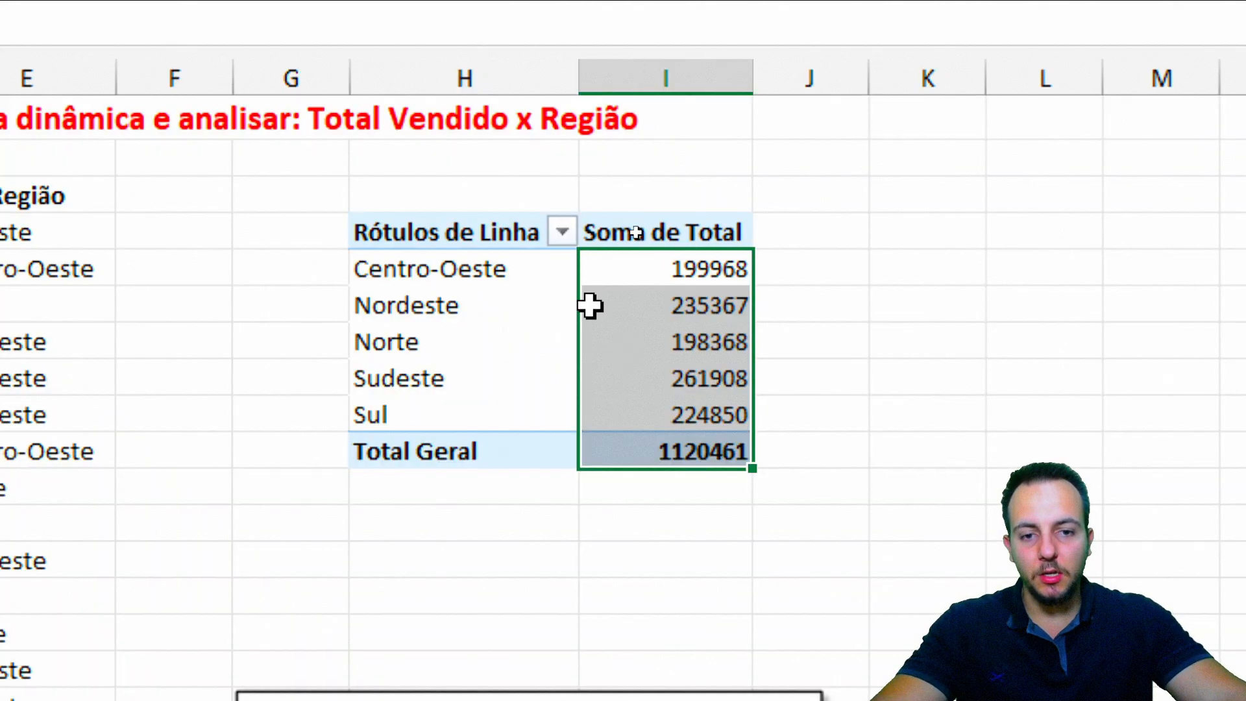
Step: Apply the R$ accounting number format to the pivot table's Soma de Total values in I5:I10, including the Total Geral row
left_click_drag(687, 255, 637, 446)
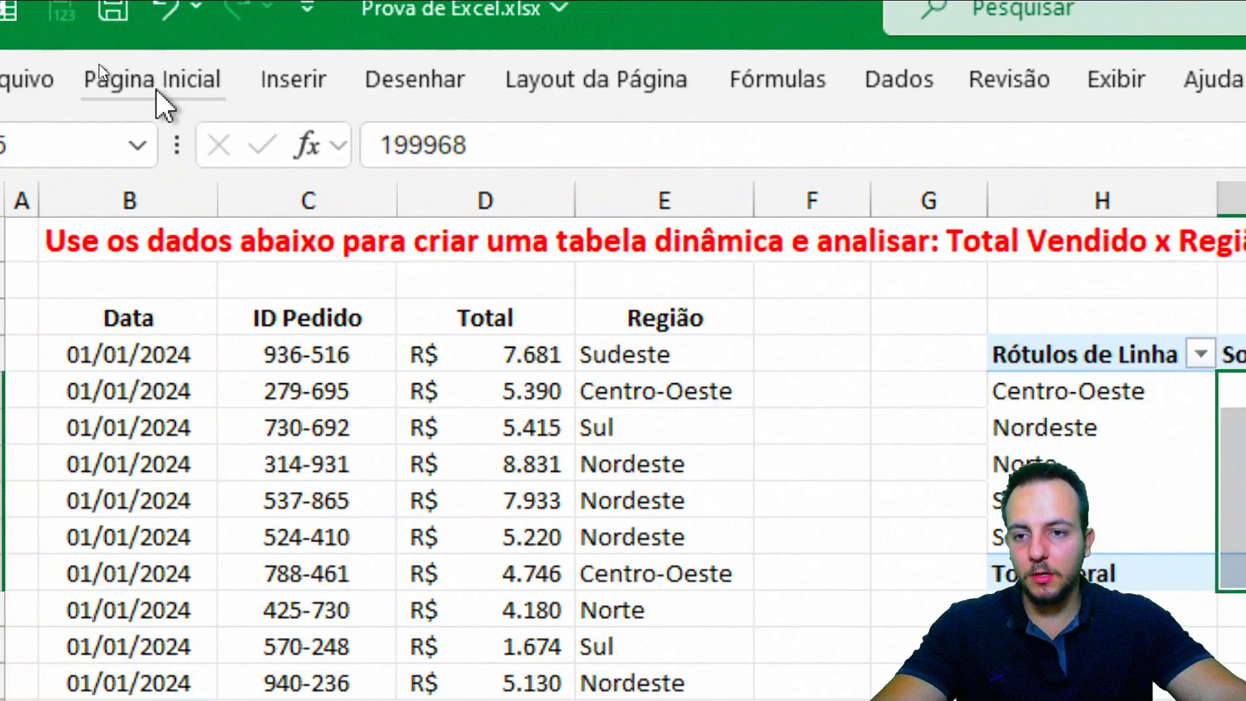
left_click(157, 91)
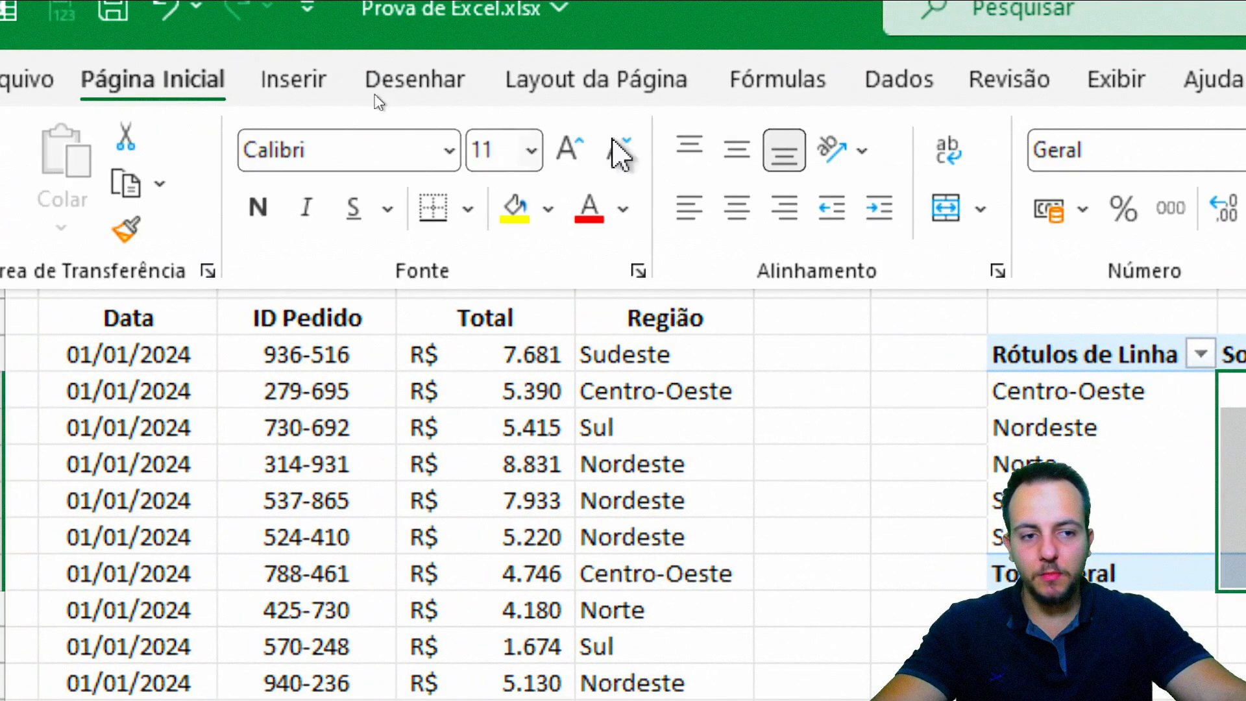
left_click(713, 217)
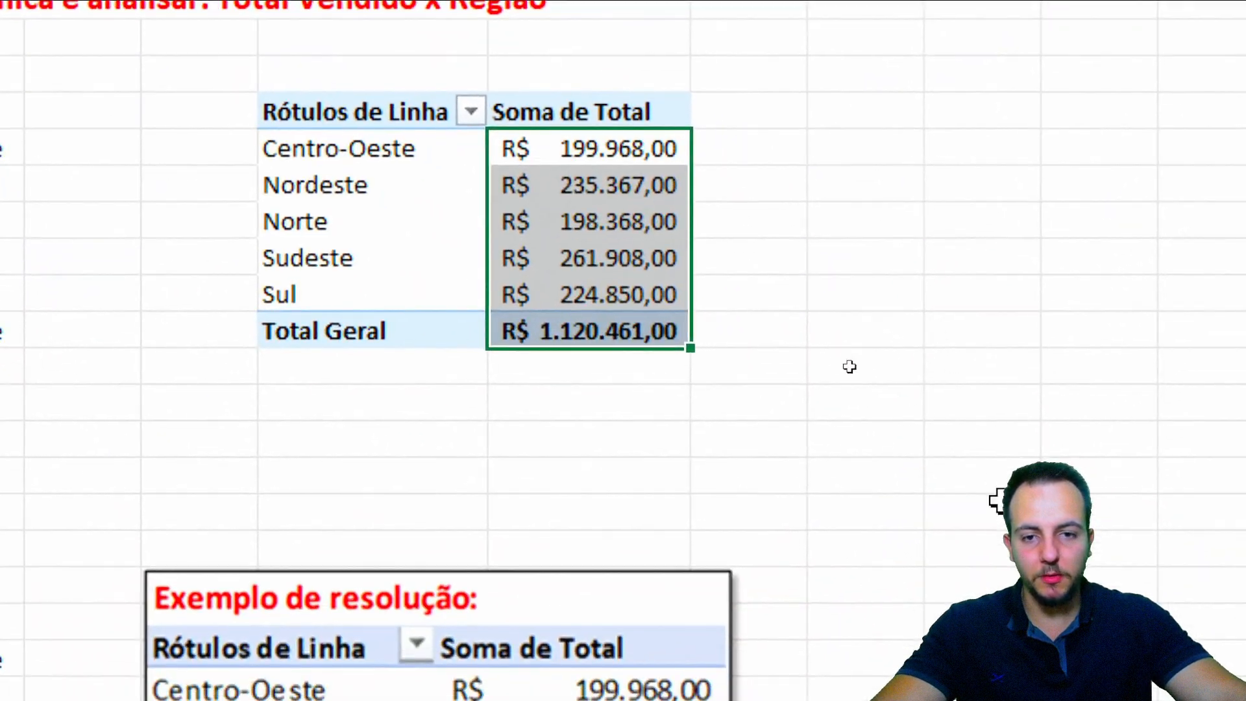
left_click(997, 655)
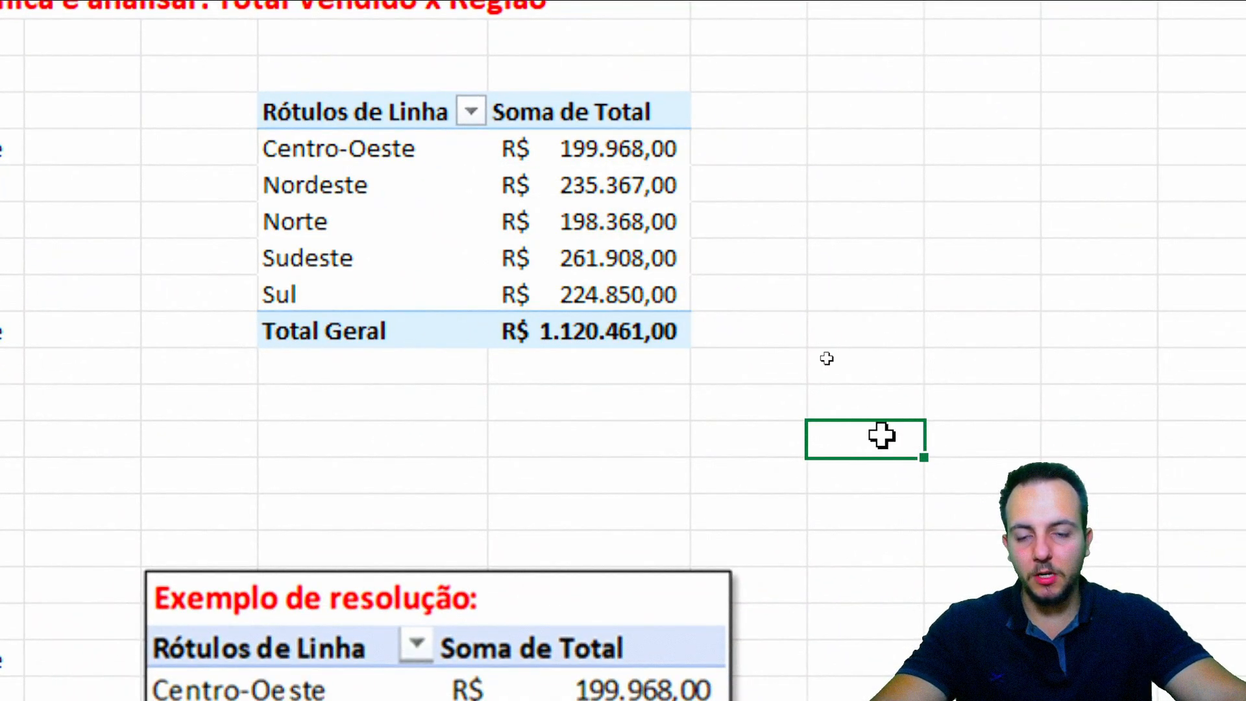
Step: Examine the formatted pivot table's totals per region and its Total Geral row
left_click_drag(245, 135, 694, 307)
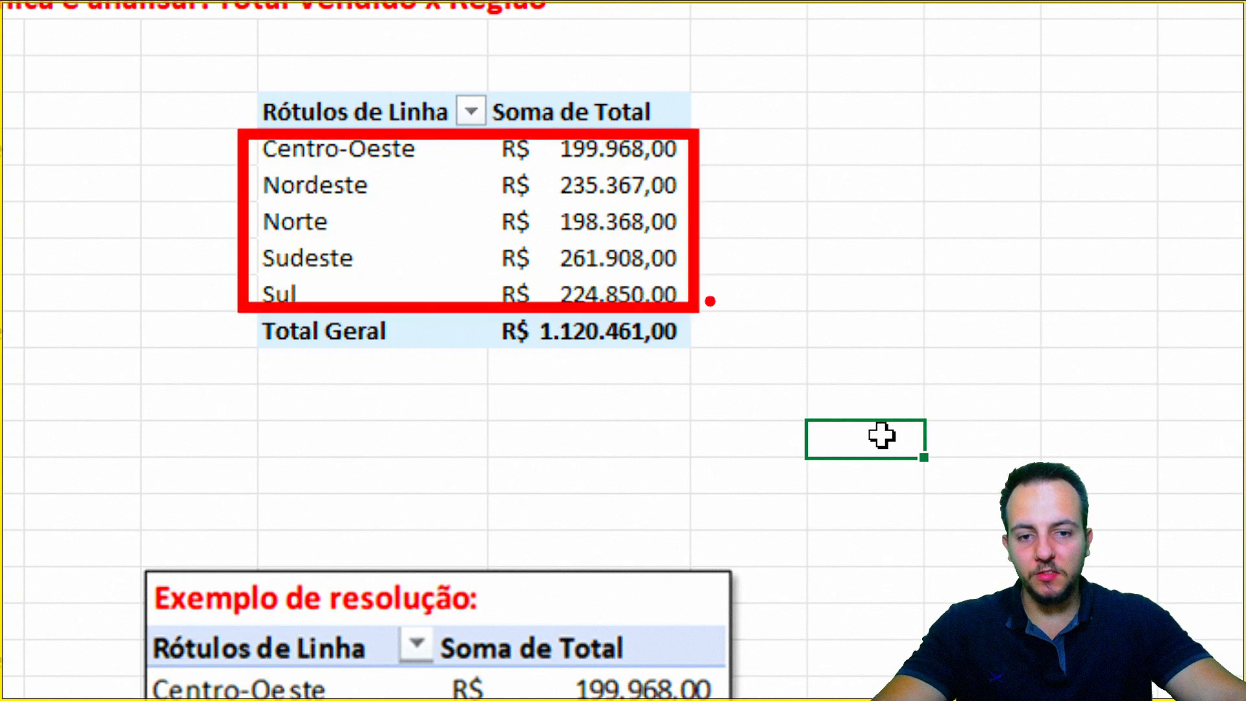
left_click_drag(724, 240, 946, 240)
key("ctrl+z")
key("ctrl+z")
left_click_drag(261, 306, 696, 365)
left_click_drag(795, 351, 720, 351)
key("ctrl+z")
key("ctrl+z")
mouse_move(501, 131)
left_mouse_down()
mouse_move(691, 283)
mouse_move(690, 311)
left_mouse_up()
left_click_drag(729, 205, 730, 364)
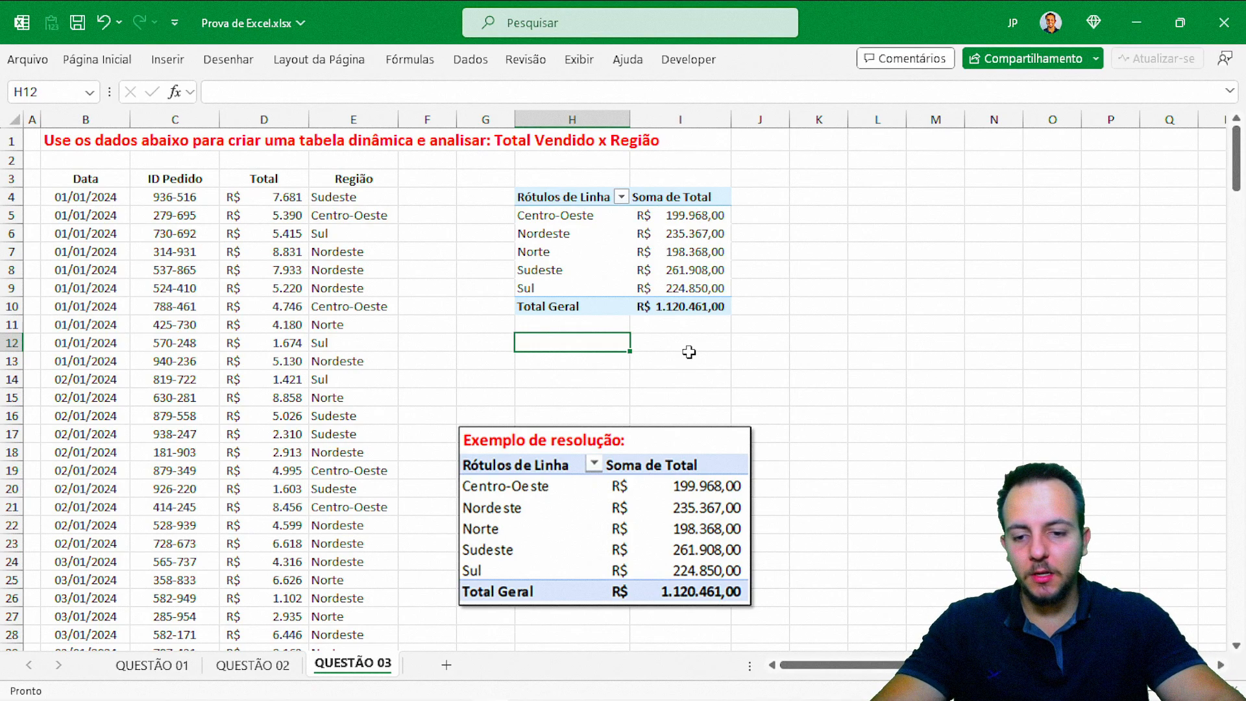
Step: Review the solved sheets QUESTÃO 02 and QUESTÃO 01, including the green highest and red lowest columns of the VENDAS chart
key("ctrl+Page_Up")
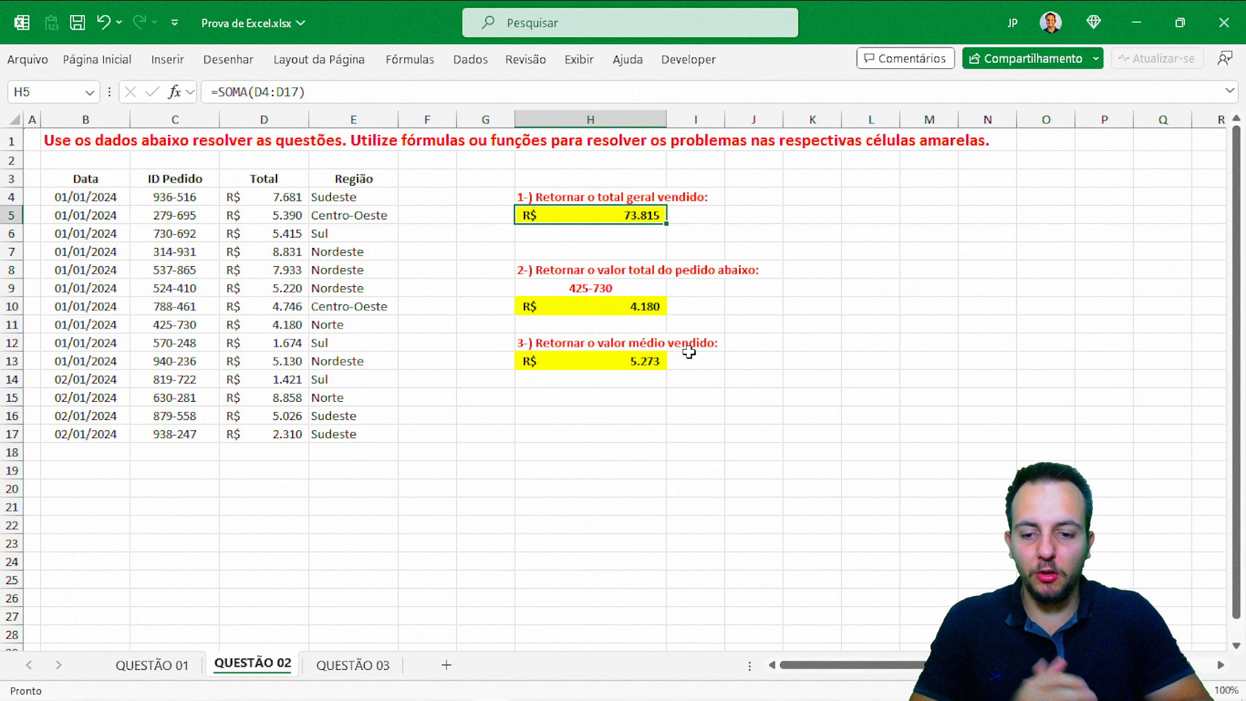
key("ctrl+Page_Up")
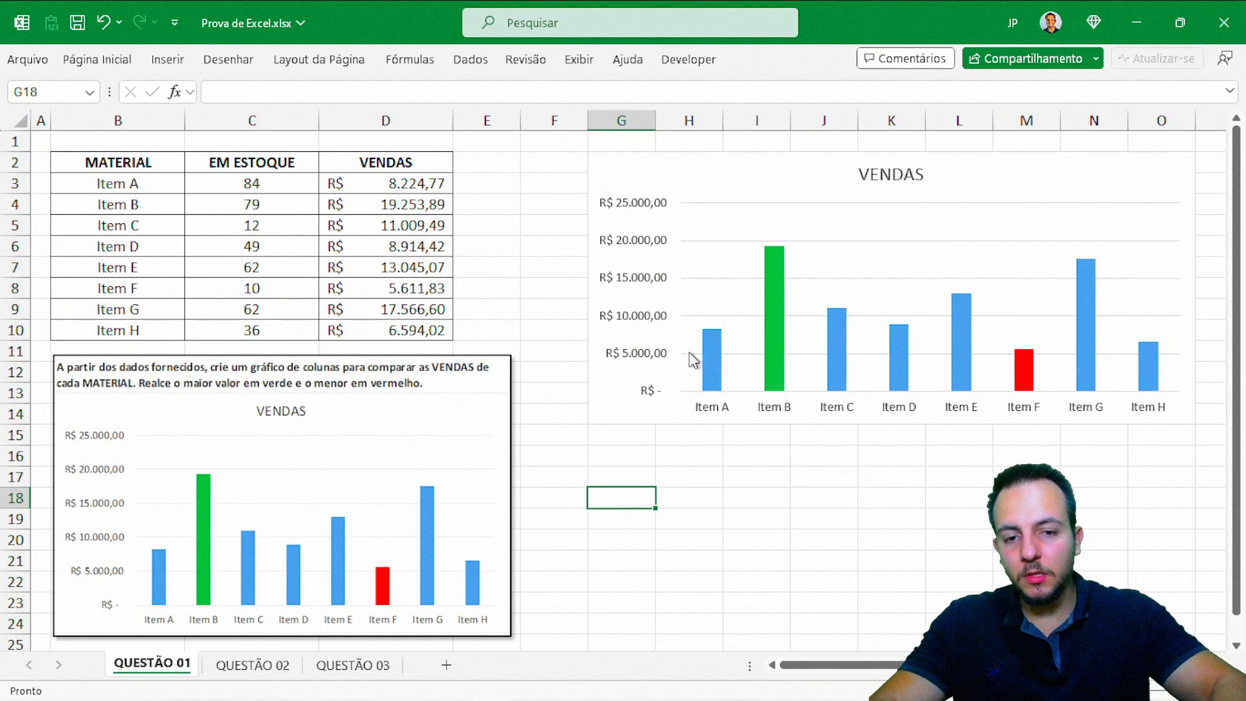
key("ctrl+2")
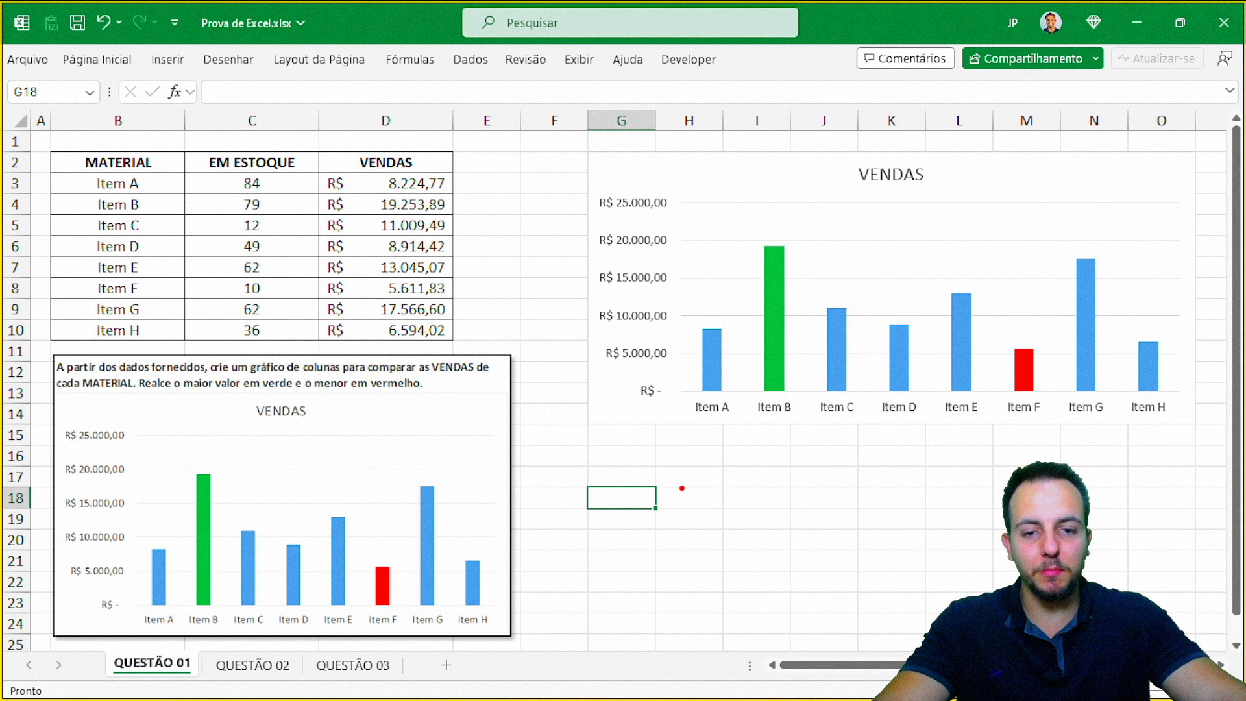
mouse_move(574, 138)
left_mouse_down()
mouse_move(1190, 408)
mouse_move(1211, 441)
left_mouse_up()
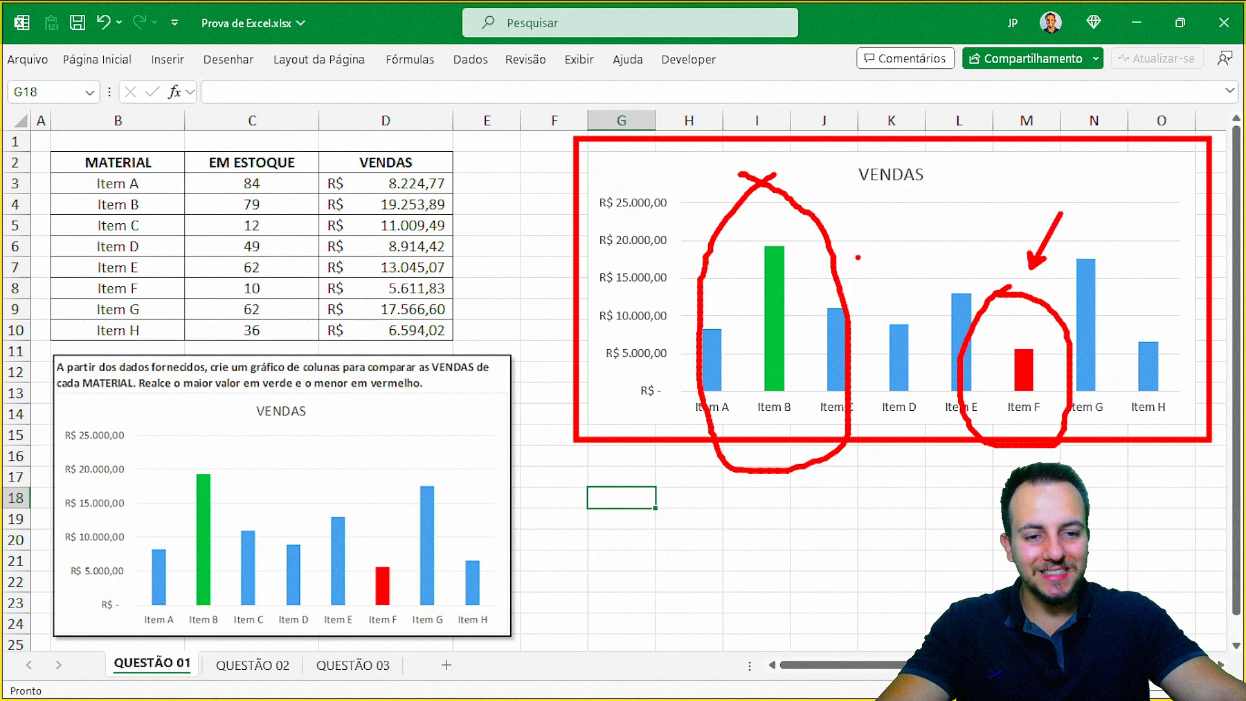
key("Escape")
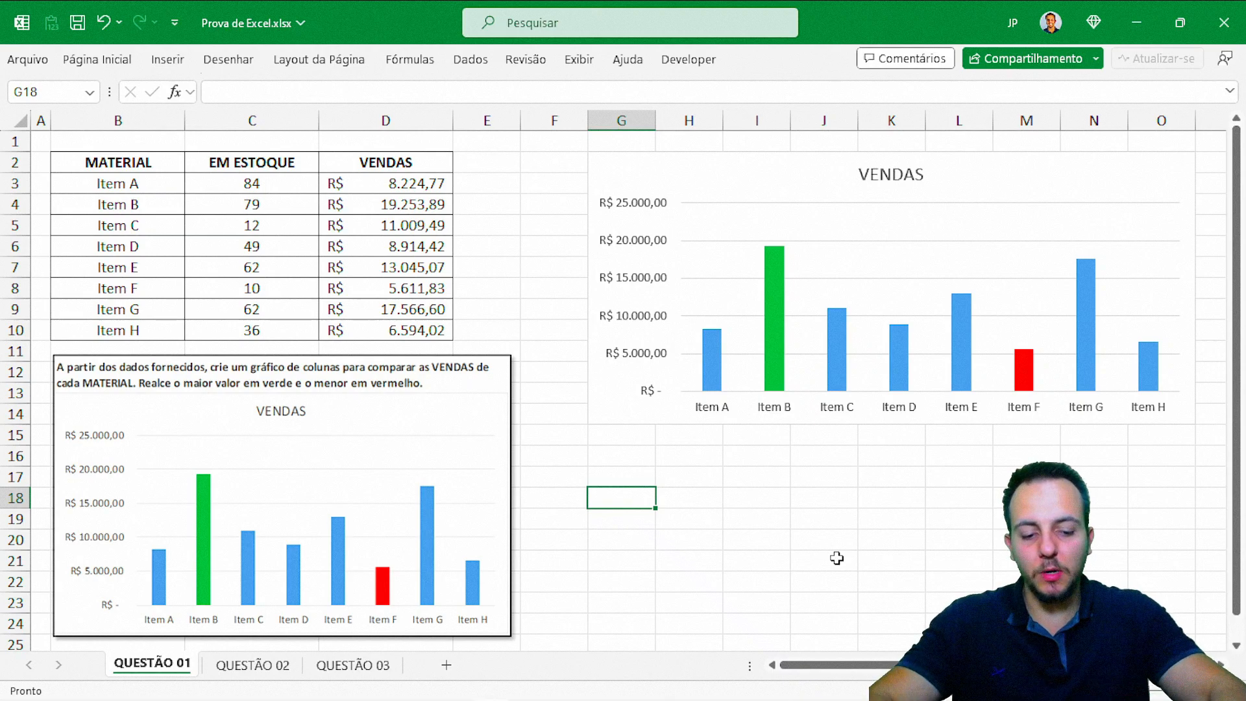
key("ctrl+Page_Down")
key("ctrl+Page_Down")
key("ctrl+Page_Up")
key("ctrl+Page_Up")
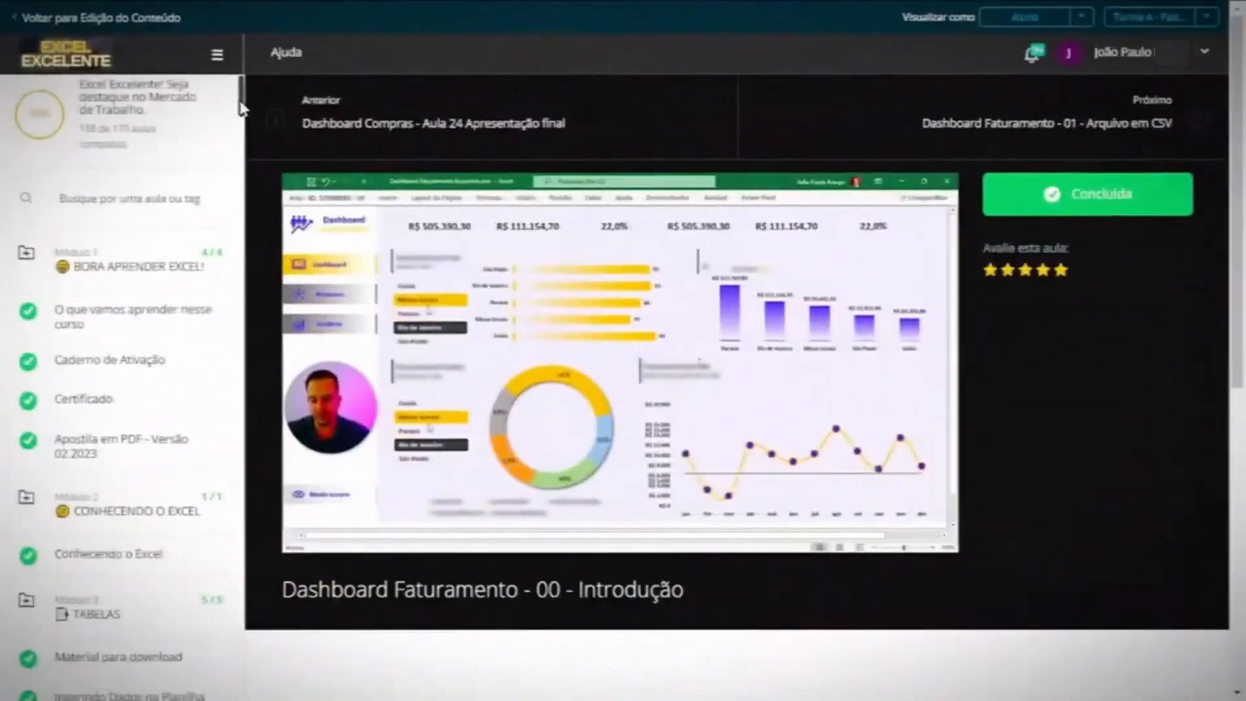
Step: Switch to the Excel Excelente course site and browse its lesson list down to the POWER BI module
scroll(245, 167, "down", 10)
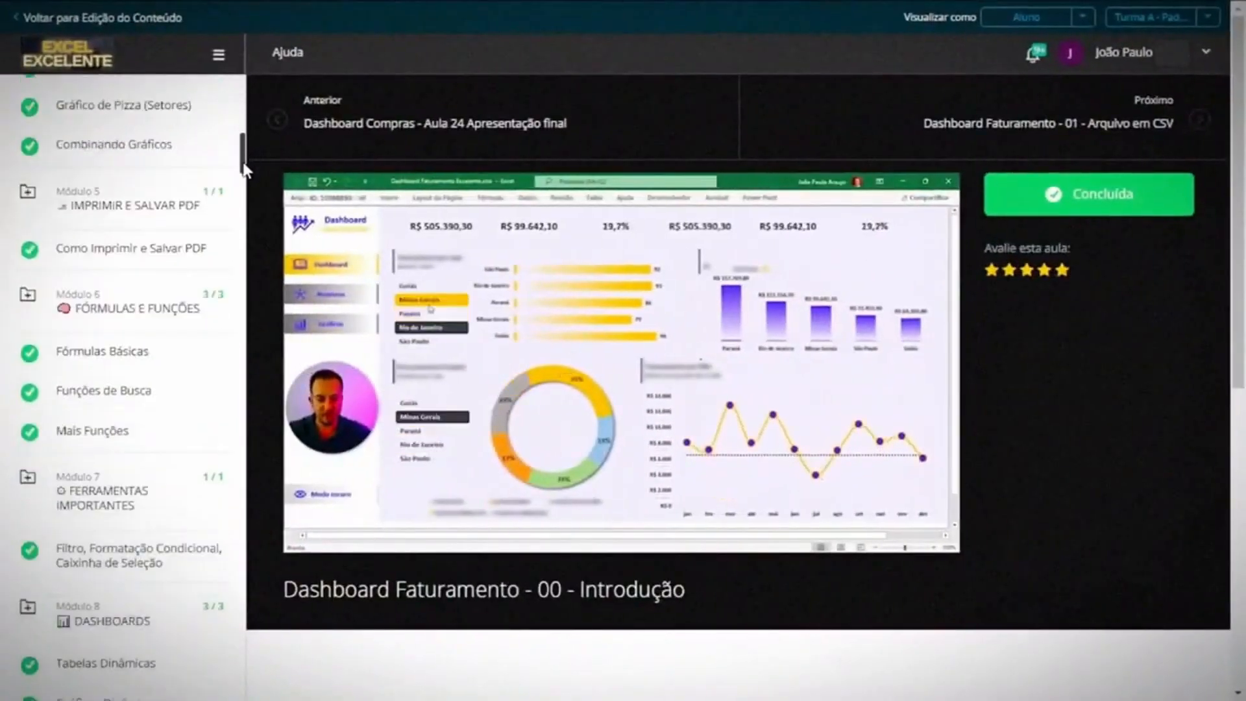
left_click_drag(243, 167, 240, 398)
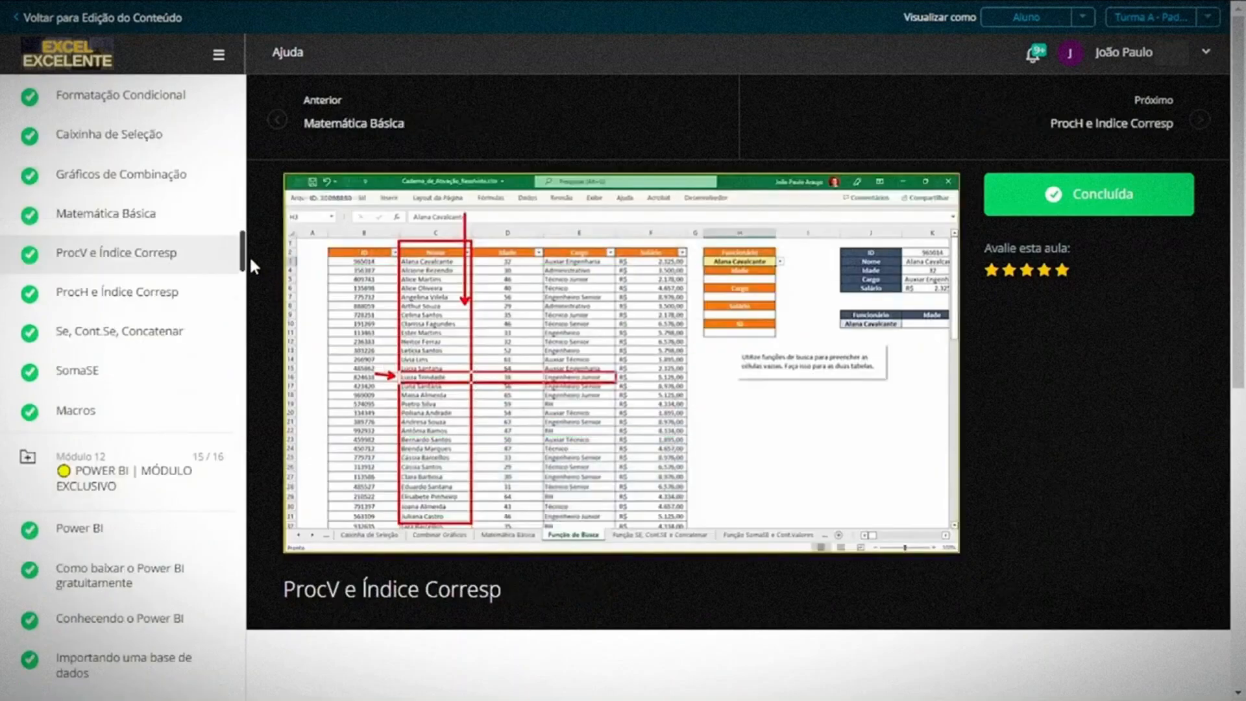
left_click_drag(247, 254, 195, 247)
left_click(237, 364)
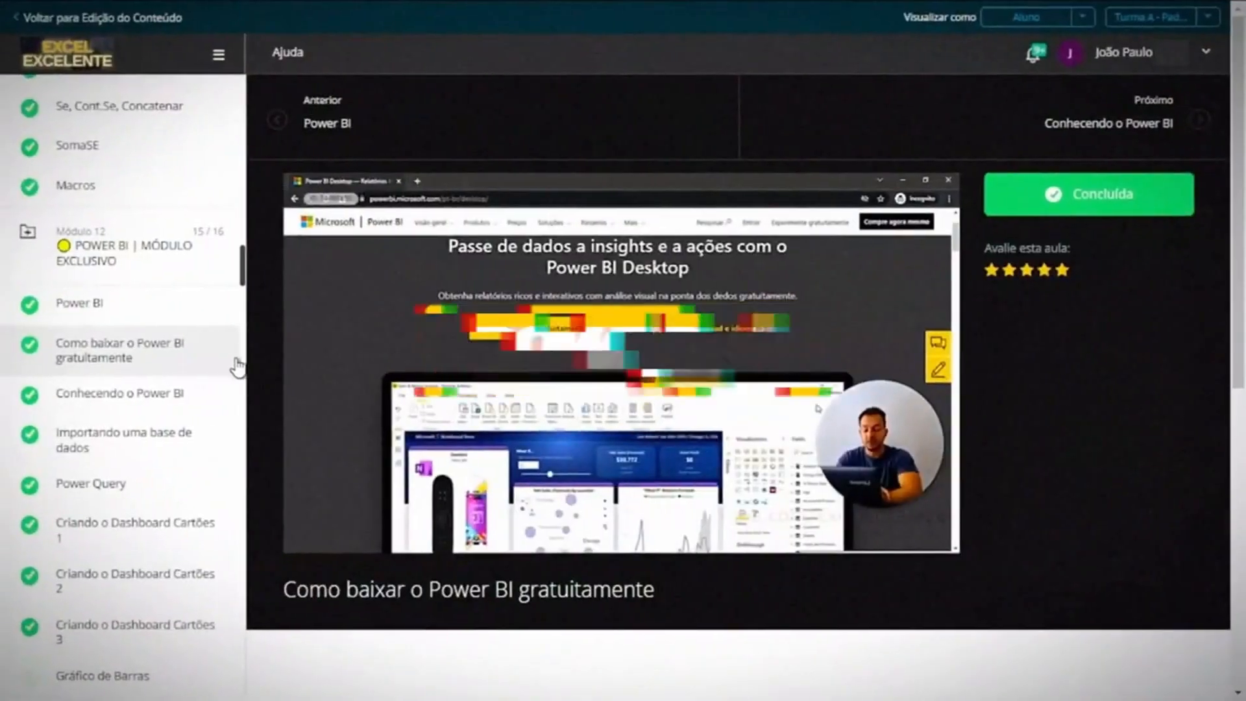